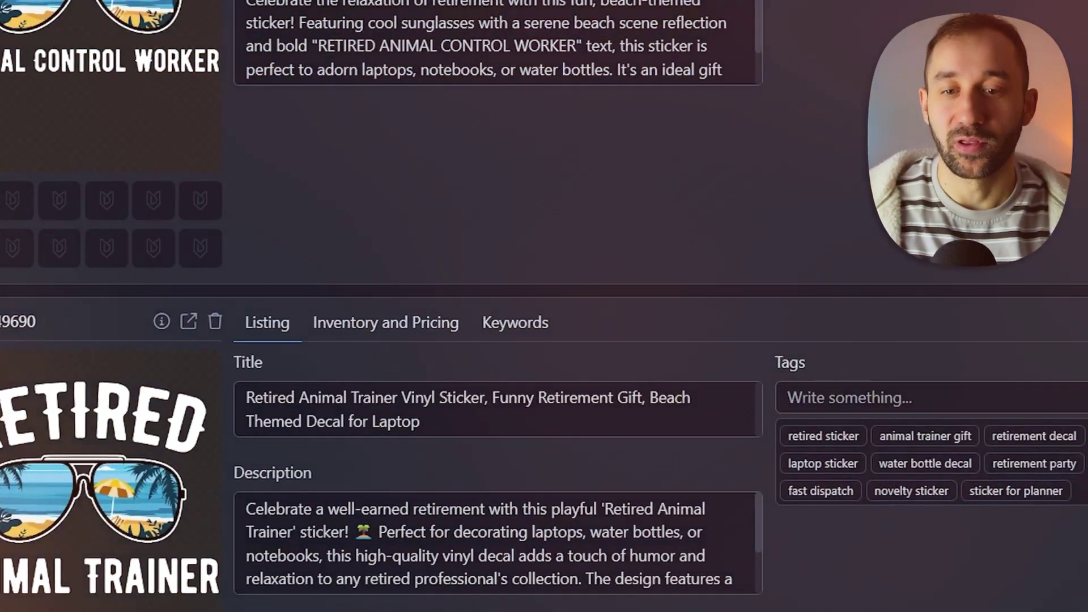
Scroll through the generated sticker and mug listings to reach the Vision Ai collection's eight Valentine designs.
scroll(851, 470, up, 4)
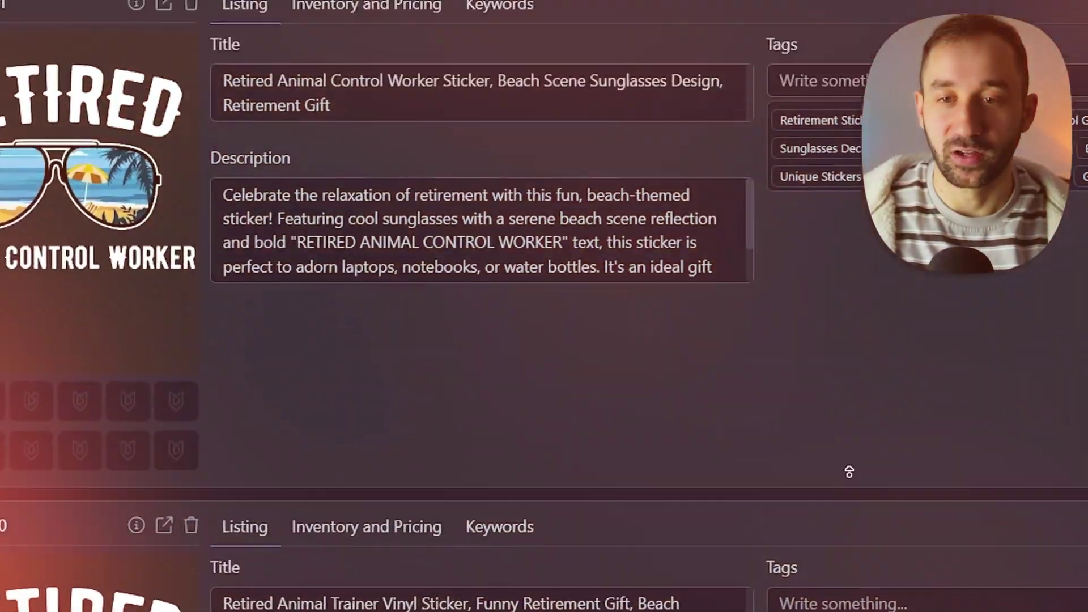
scroll(849, 471, up, 15)
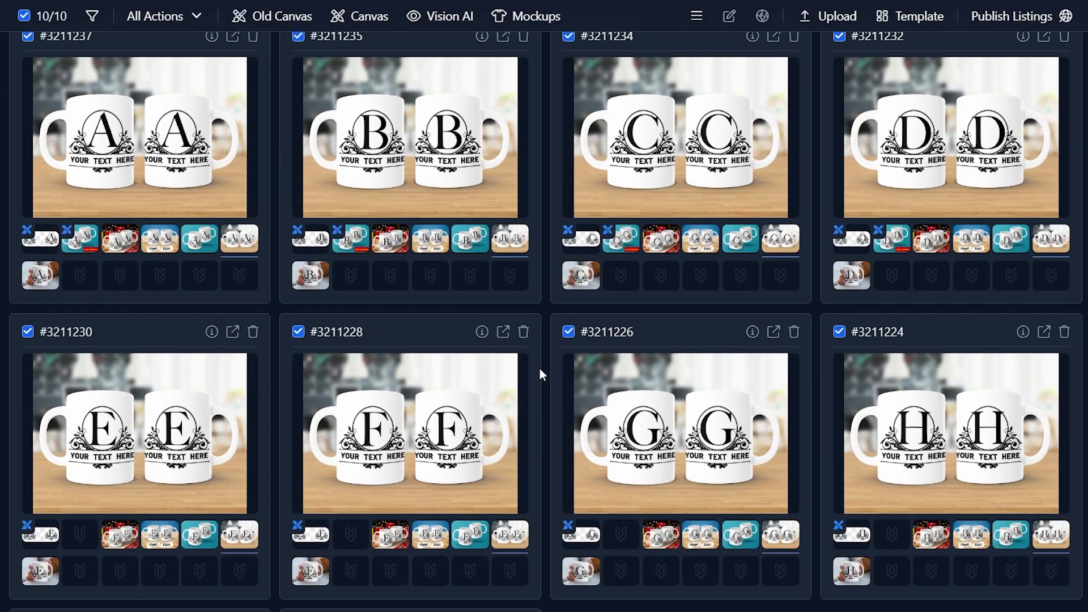
scroll(542, 368, down, 2)
scroll(542, 367, down, 2)
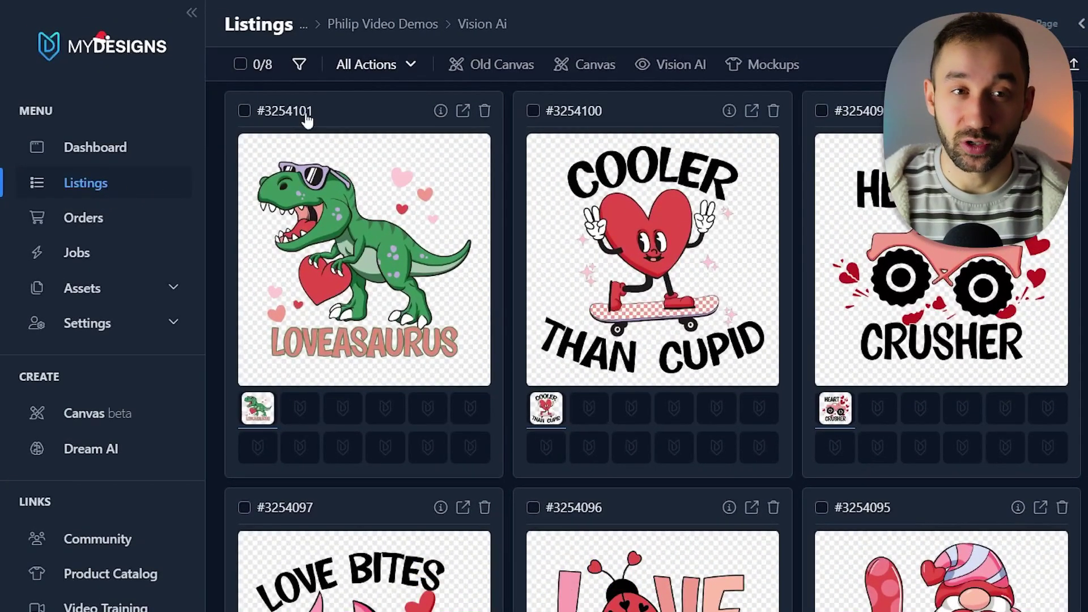
Browse the collection folders, starting and then cancelling a new folder in Vision Ai.
click(363, 28)
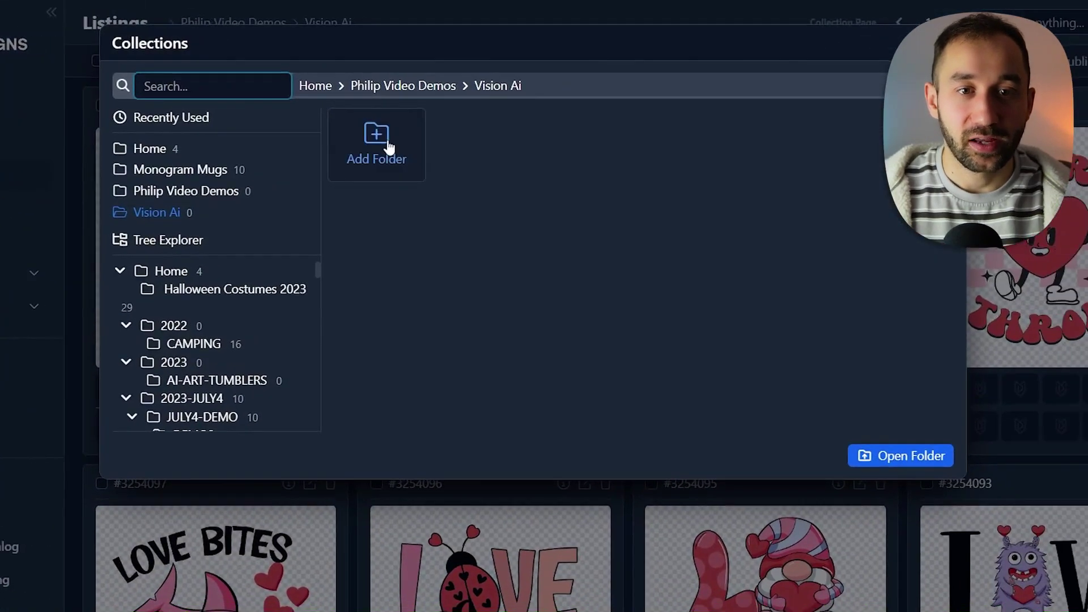
click(538, 143)
click(292, 102)
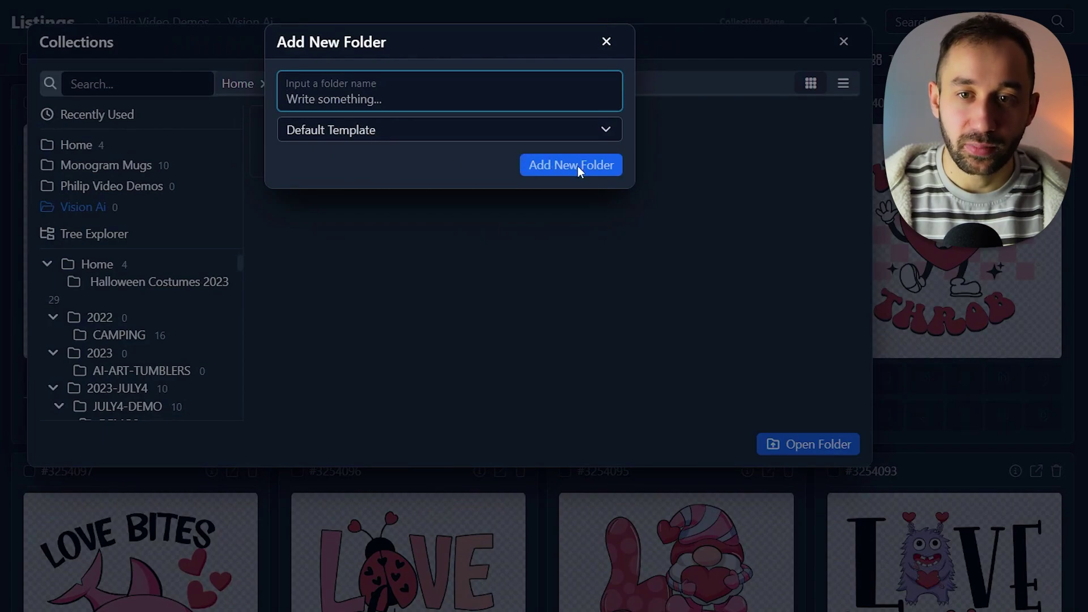
click(607, 42)
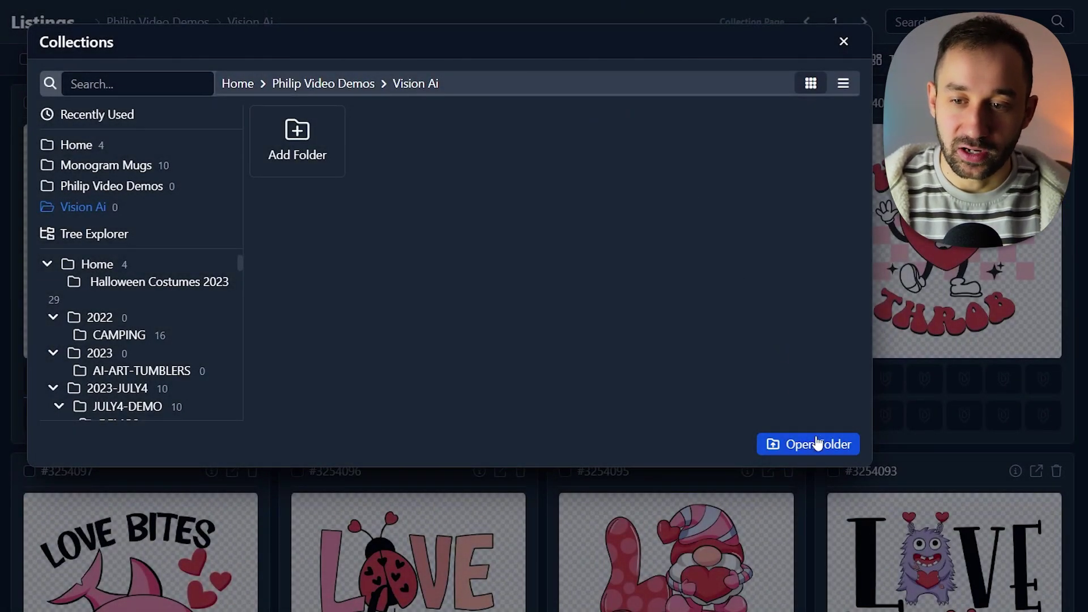
click(842, 43)
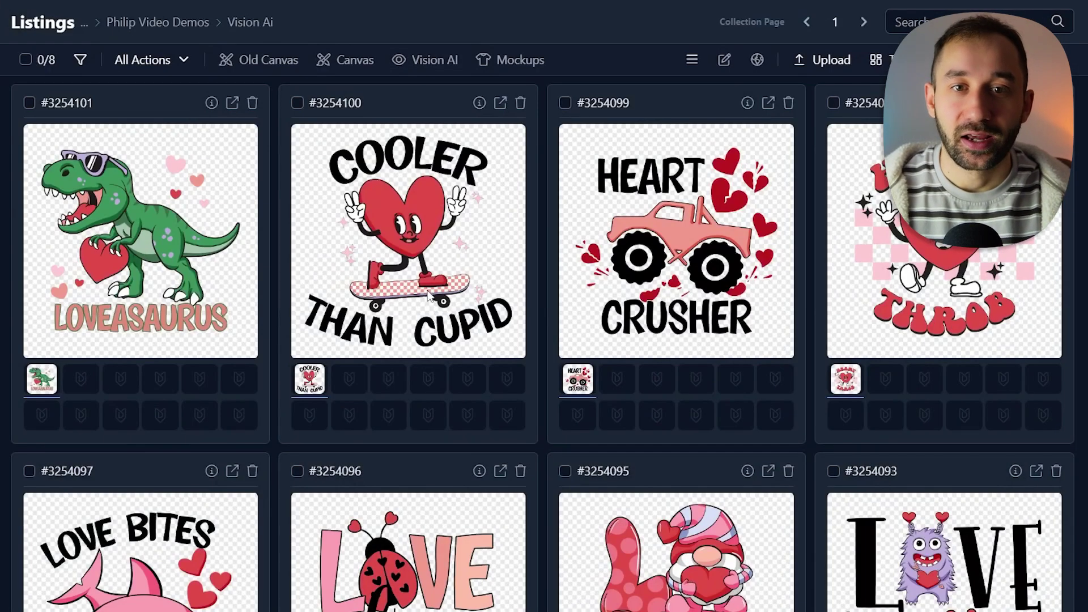
Bring up the Upload Files window from the Upload options, then close it.
scroll(436, 297, down, 2)
scroll(486, 308, up, 2)
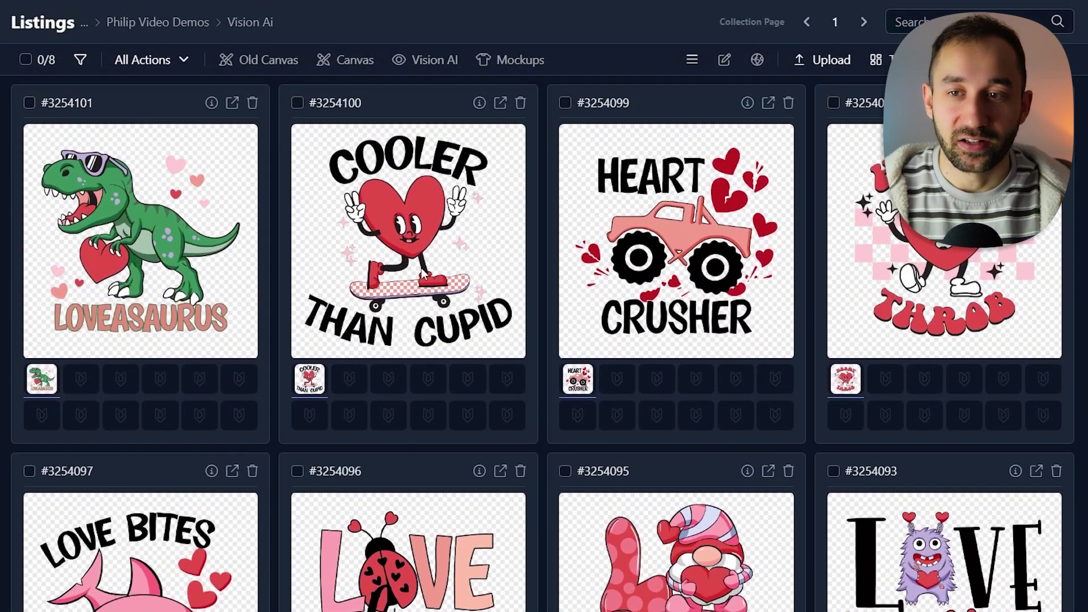
click(822, 62)
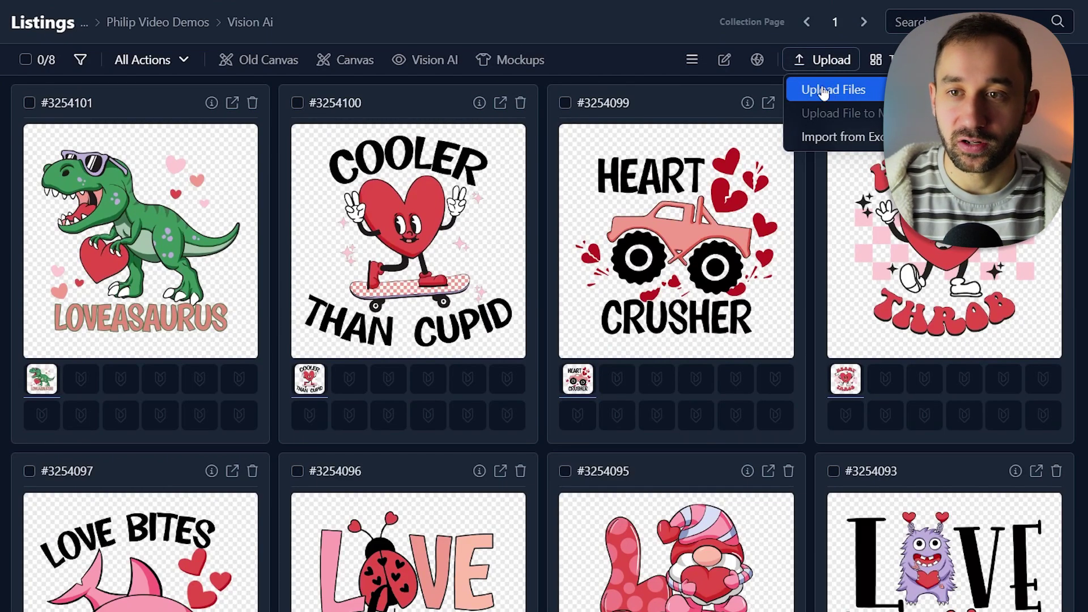
click(847, 91)
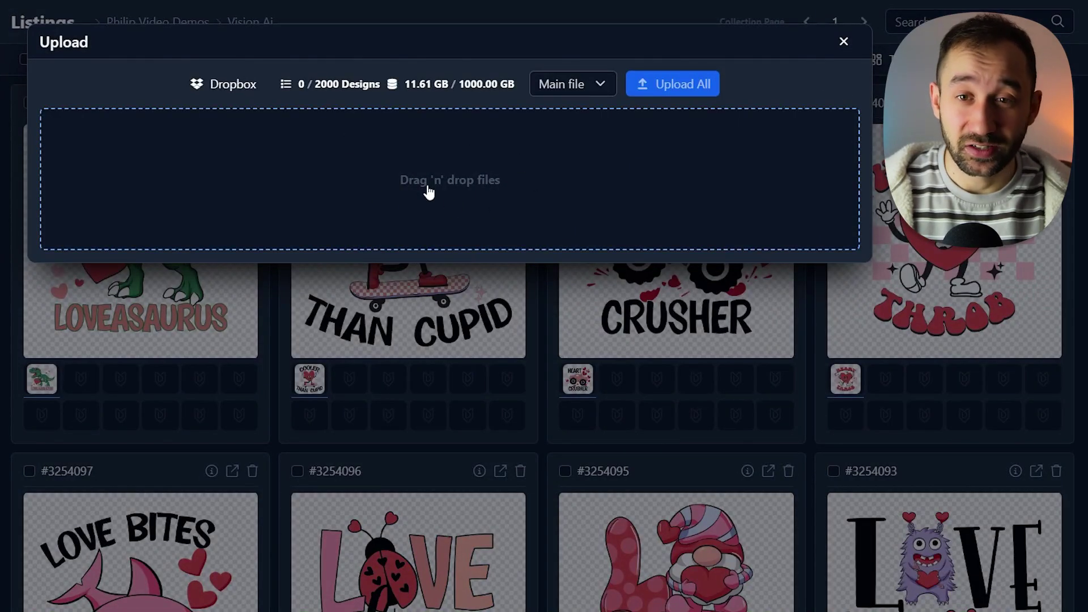
click(842, 43)
Scroll around the eight Valentine listings and bring up the listing selection options.
scroll(345, 252, down, 2)
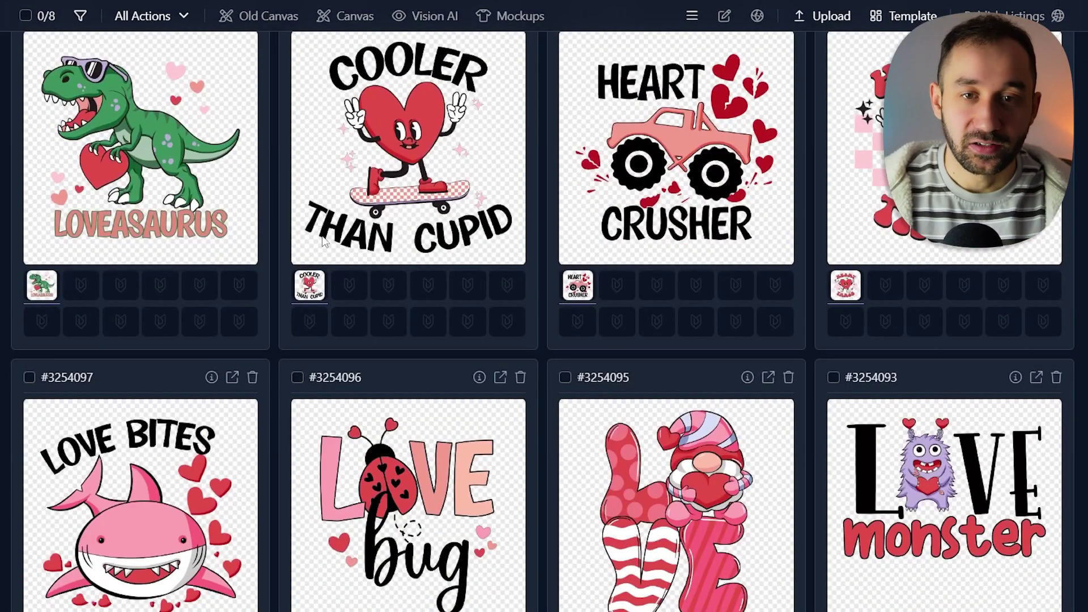
scroll(340, 249, up, 2)
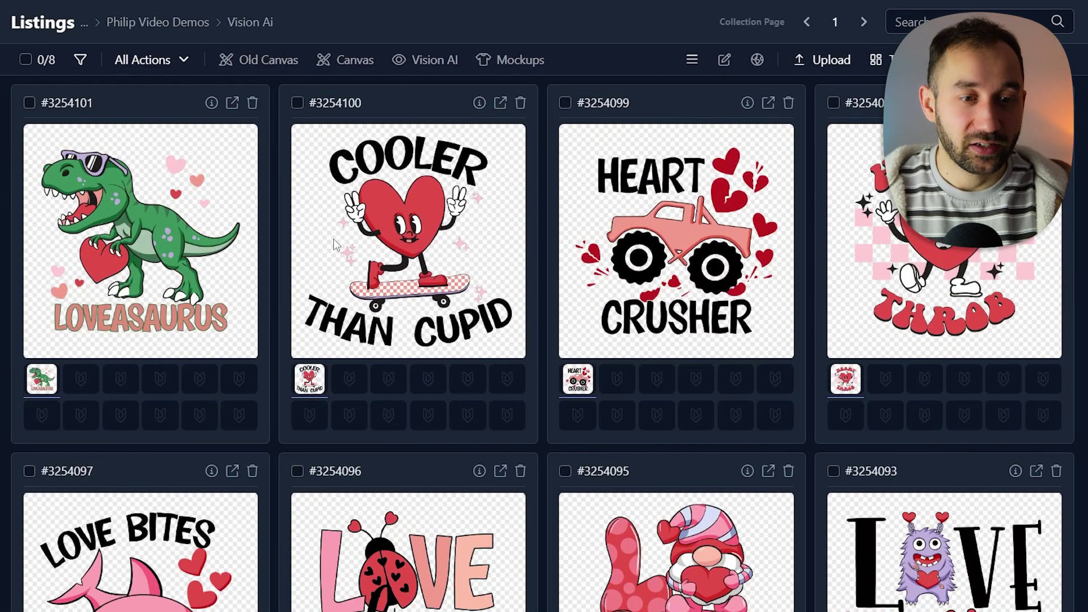
scroll(332, 238, down, 2)
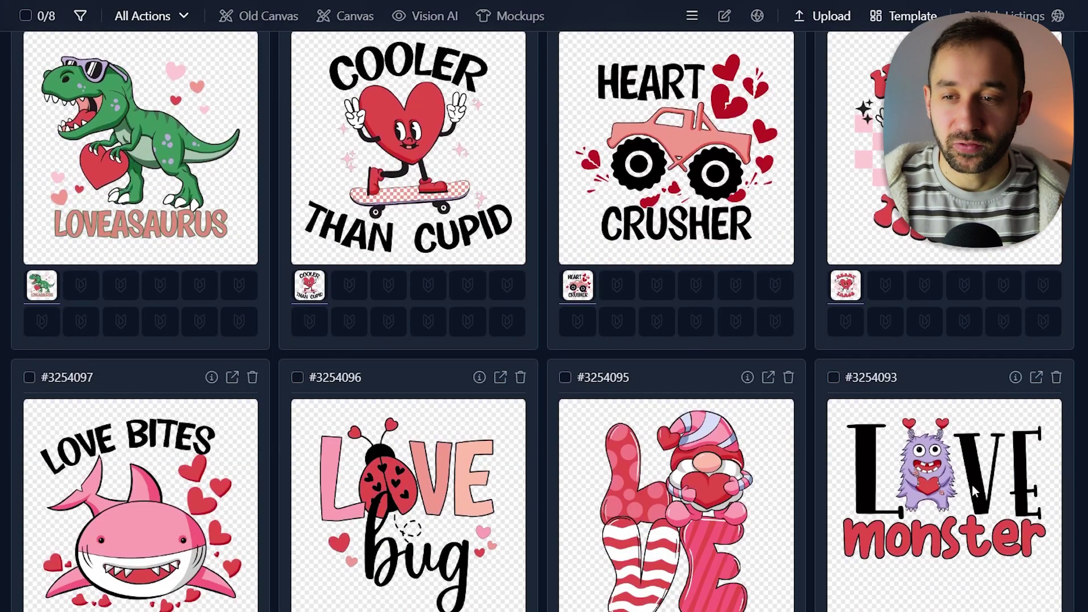
scroll(975, 492, up, 2)
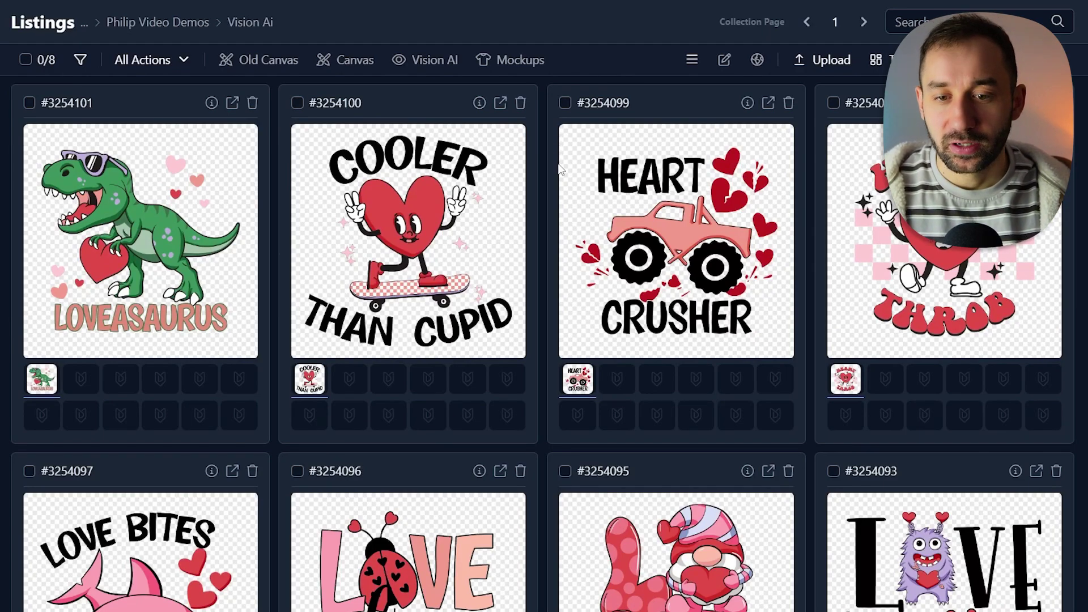
scroll(558, 170, down, 1)
scroll(558, 170, down, 1)
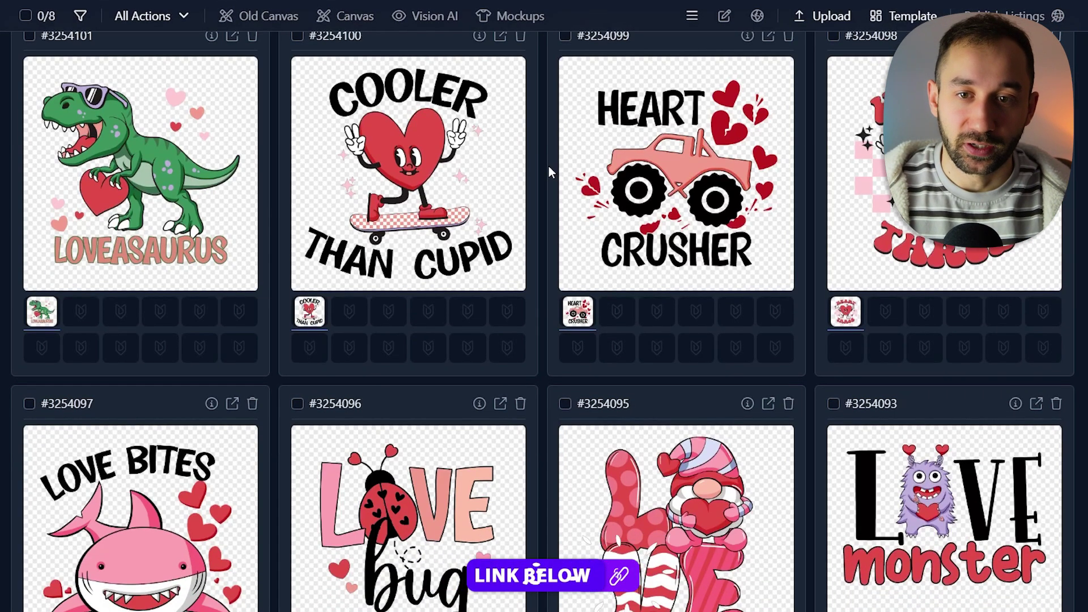
scroll(549, 166, up, 1)
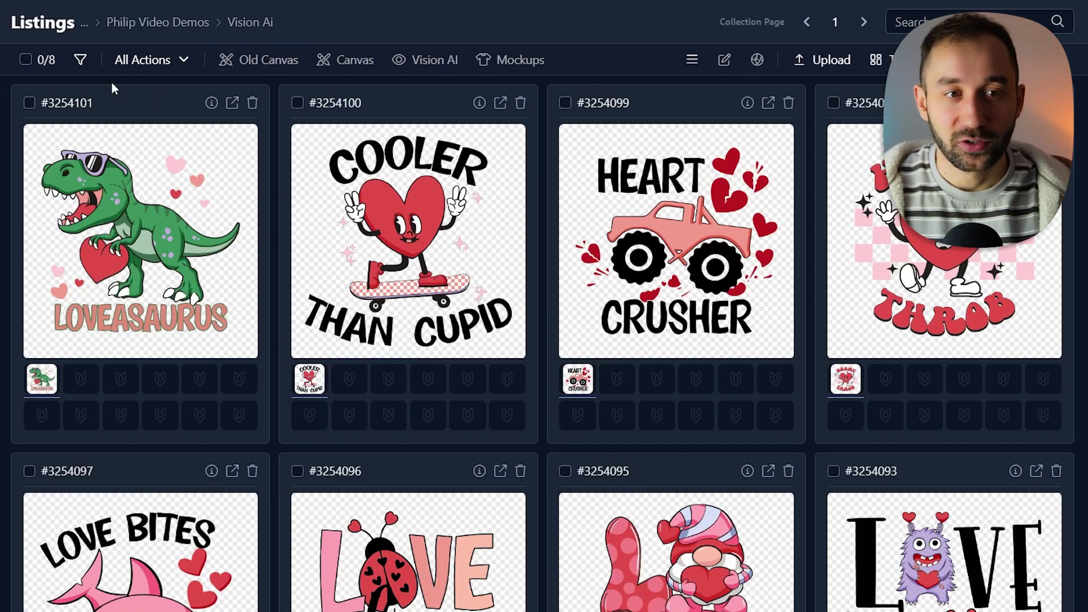
click(36, 60)
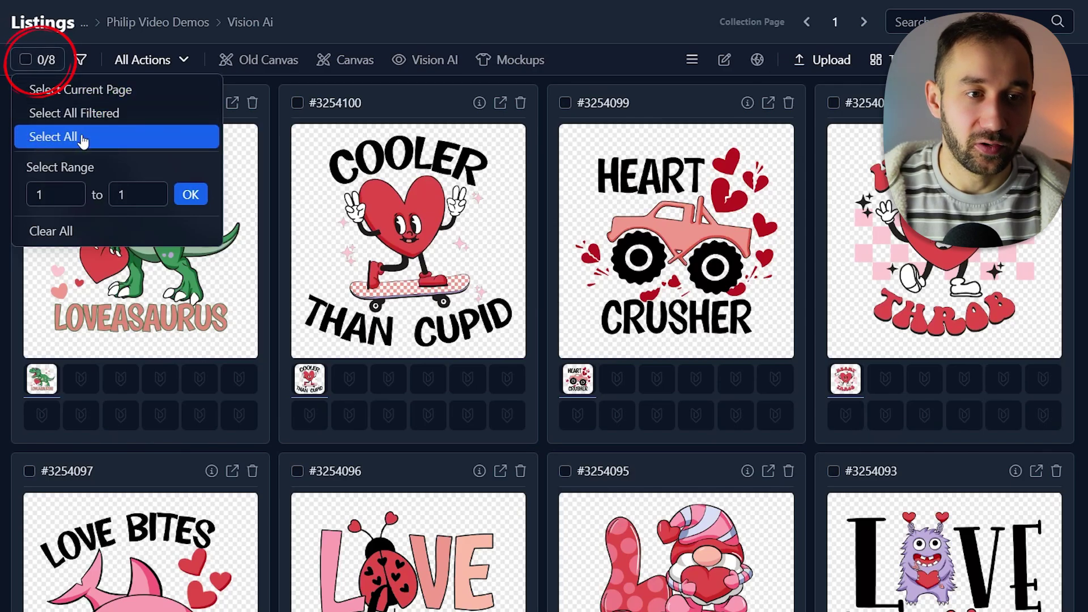
Select all 8 listings and start Vision AI, keeping Main file as the input image.
click(51, 140)
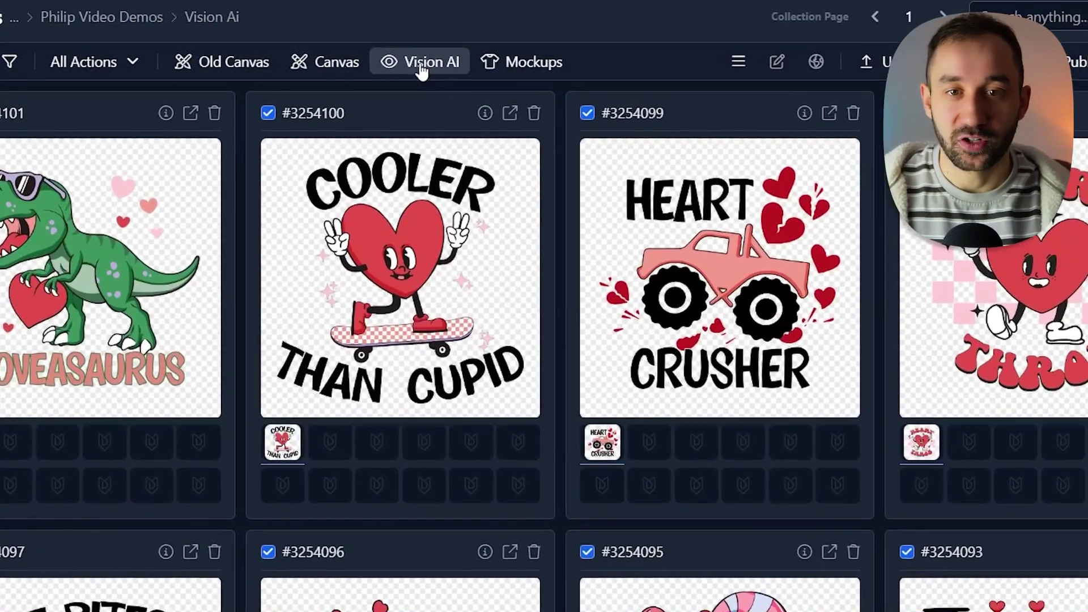
click(396, 61)
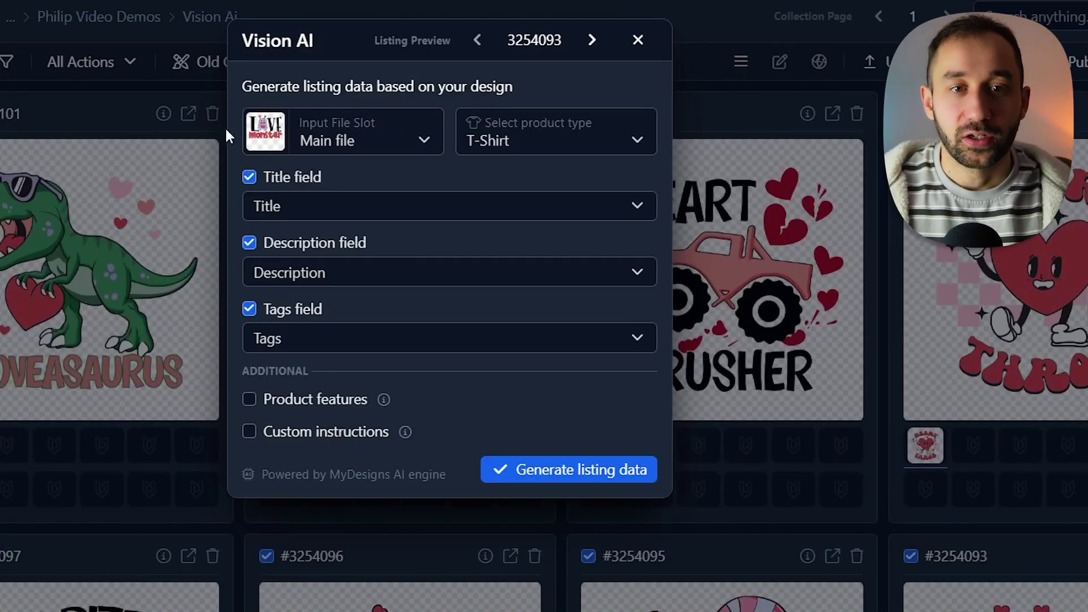
click(340, 143)
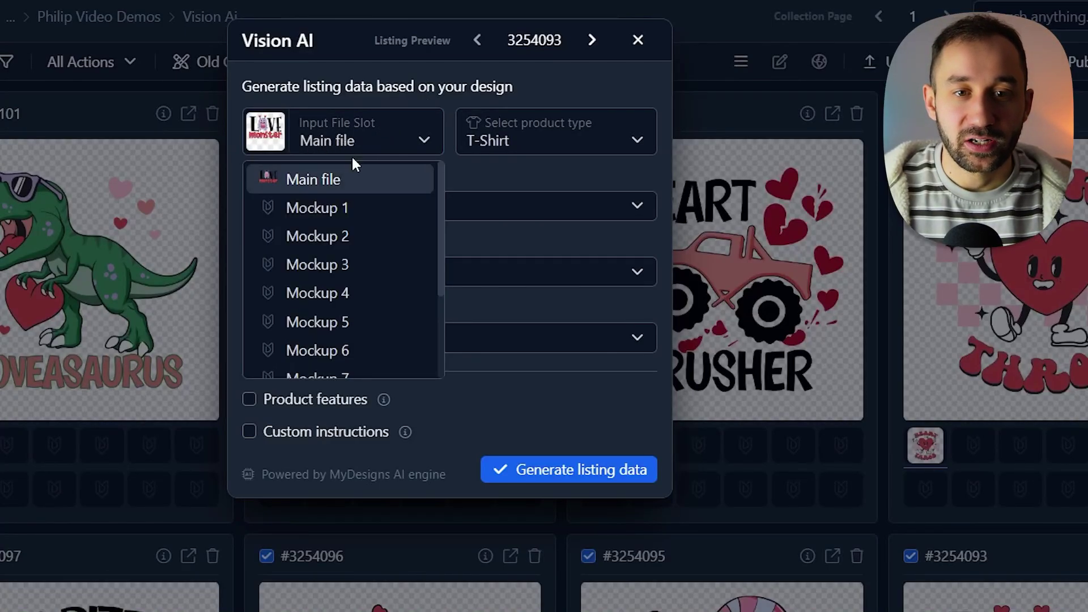
click(353, 152)
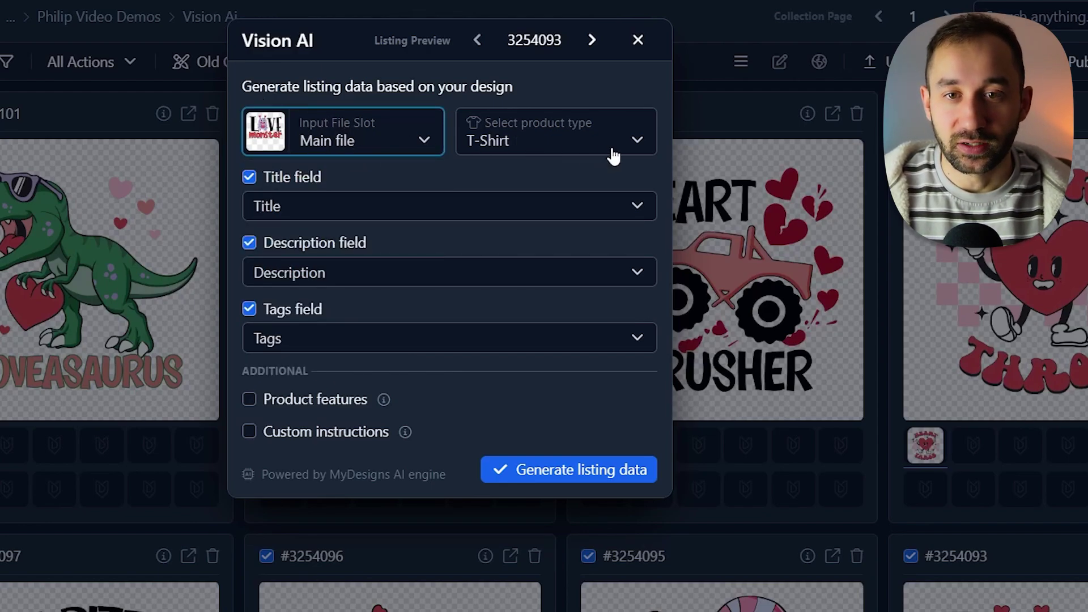
Browse the product types and set the product type to Other (Please specify).
click(581, 138)
click(582, 138)
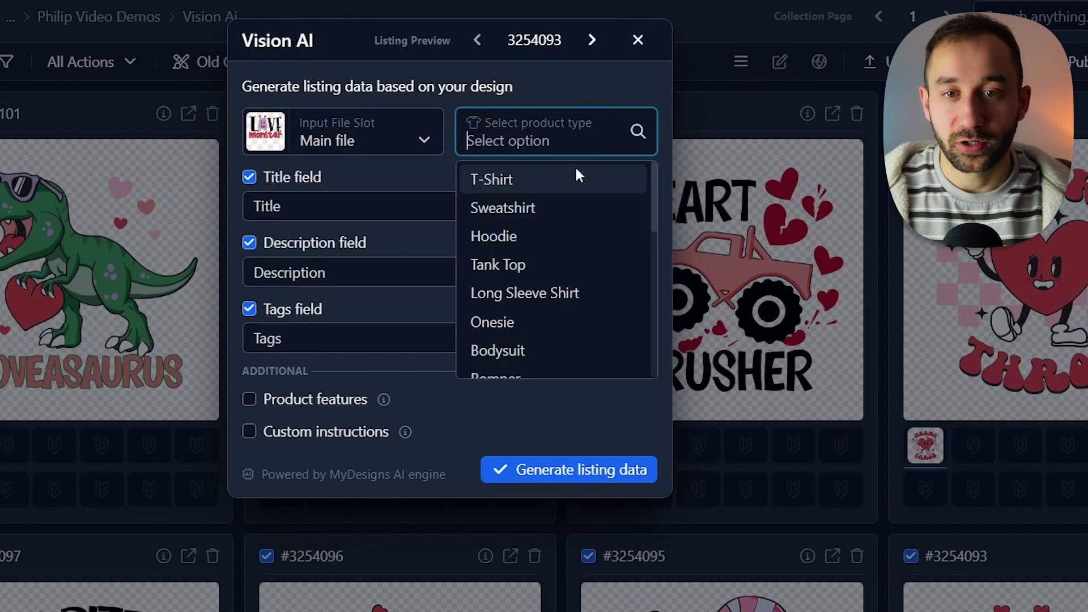
scroll(508, 182, down, 2)
scroll(535, 209, down, 5)
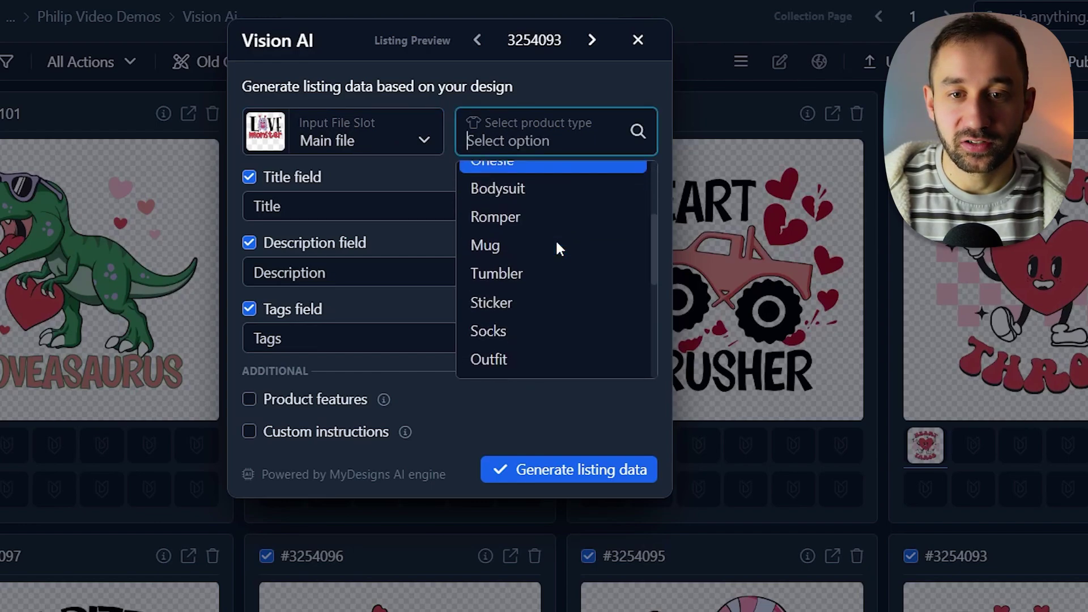
scroll(531, 213, down, 4)
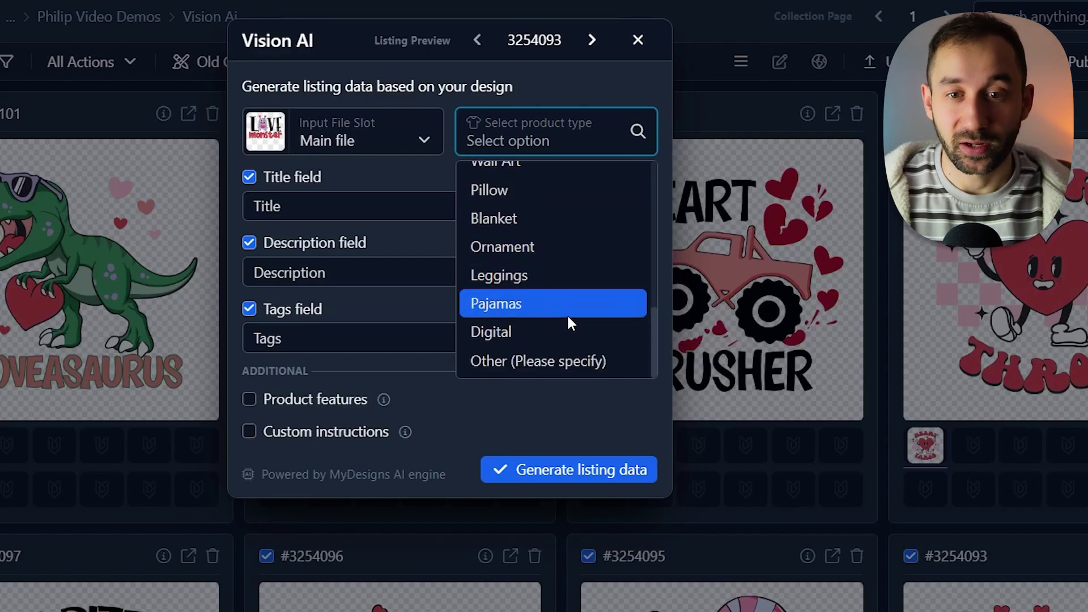
click(524, 364)
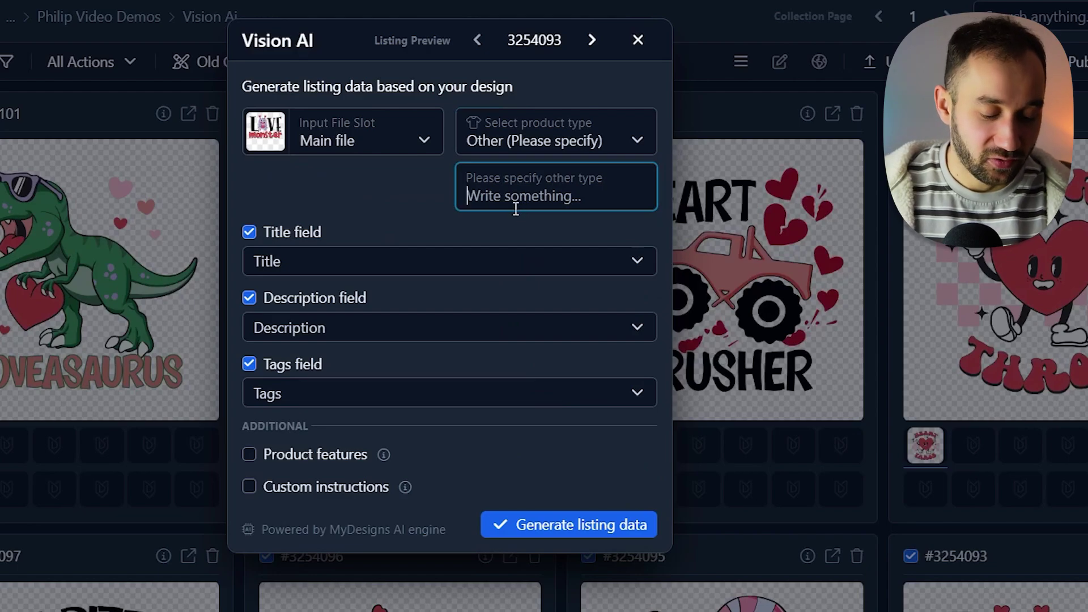
Enter and delete test text in the specify field, then set the product type back to T-Shirt.
text(awdawd)
key(ctrl+a)
key(BackSpace)
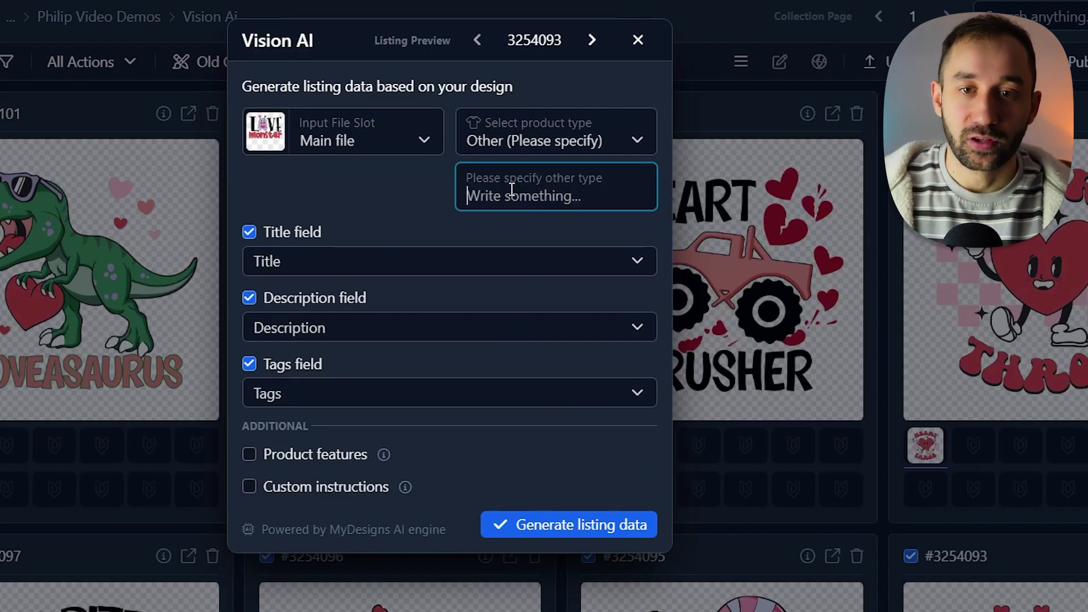
click(544, 152)
click(515, 184)
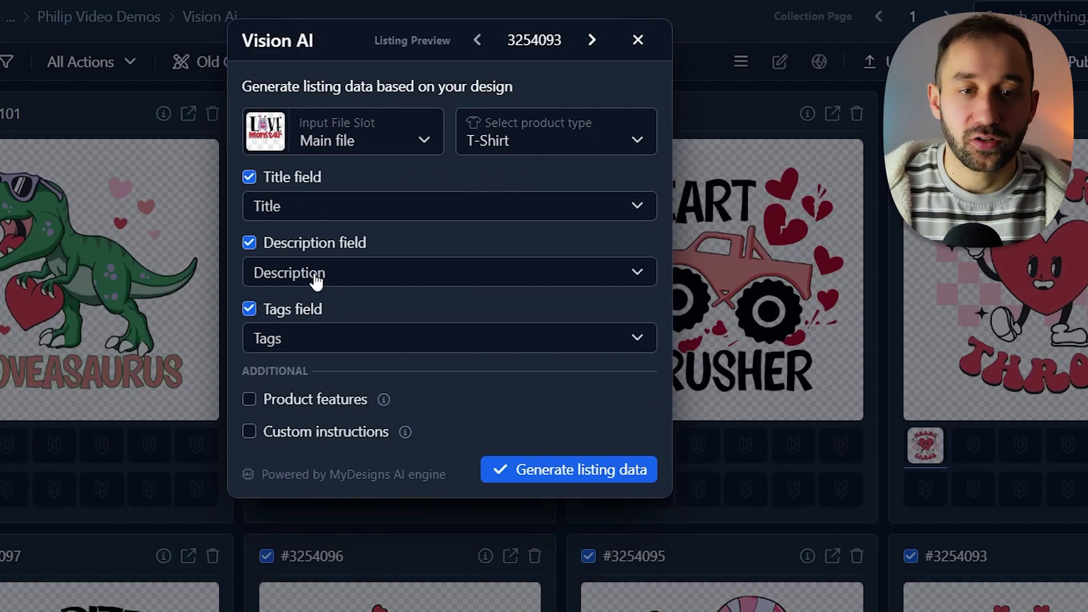
Keep Title as the title's target field and enable Product features.
click(354, 211)
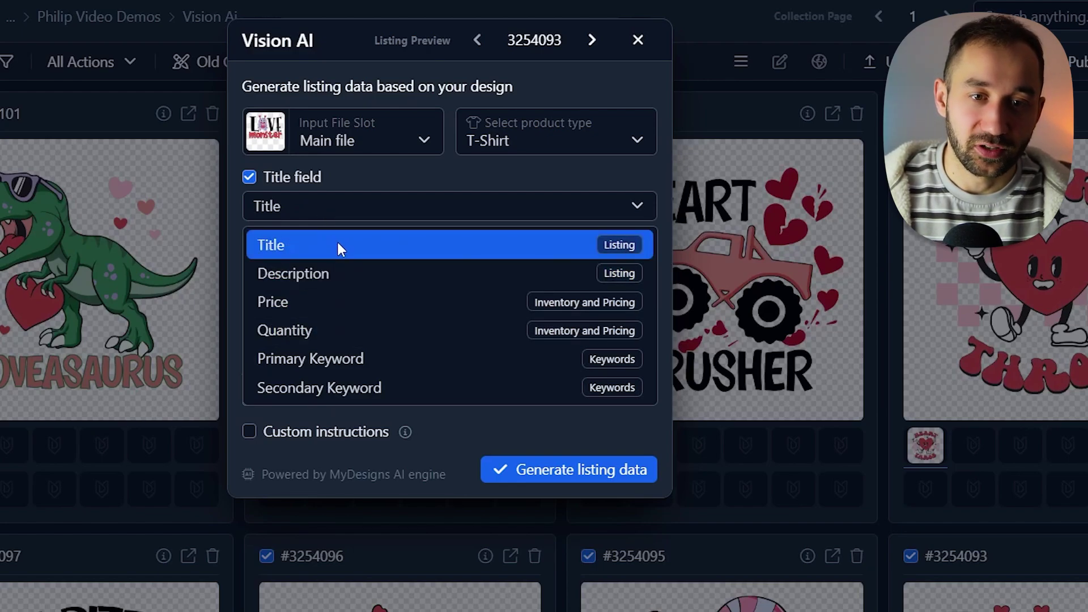
click(359, 216)
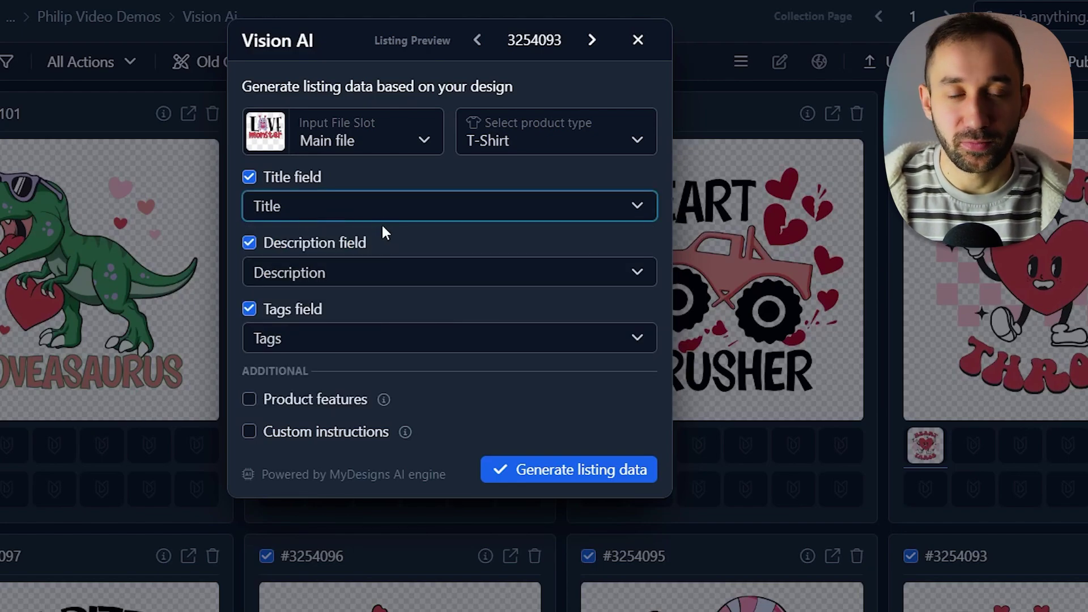
click(349, 371)
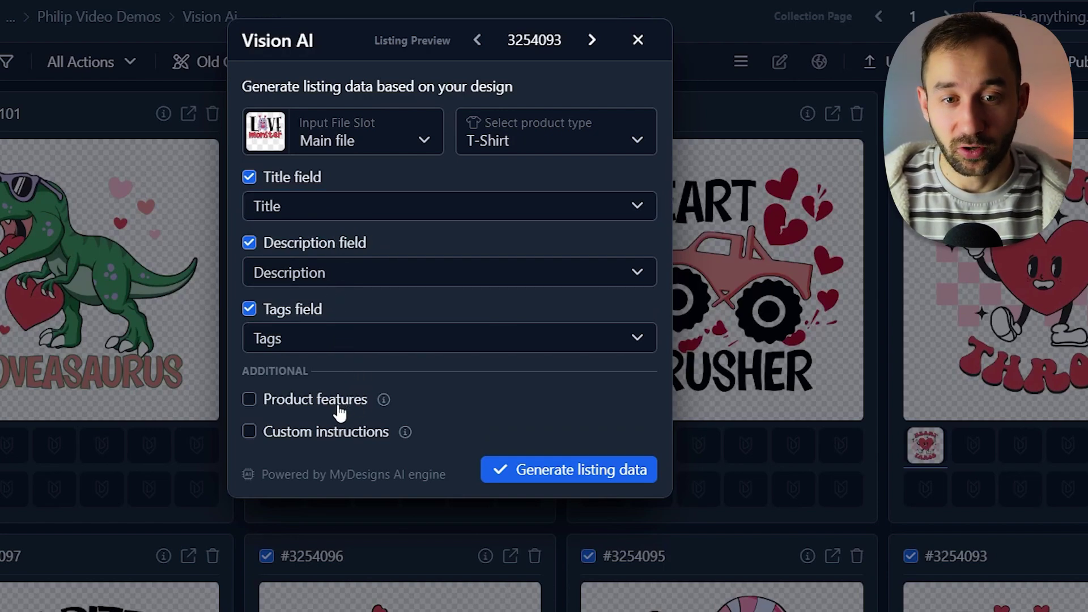
mouse_move(384, 402)
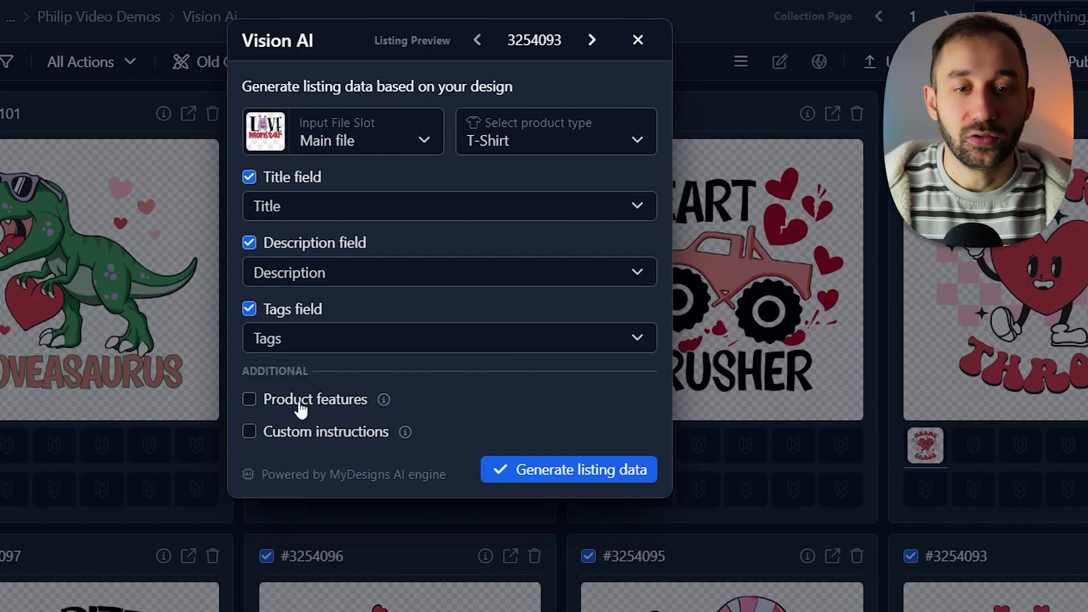
click(249, 401)
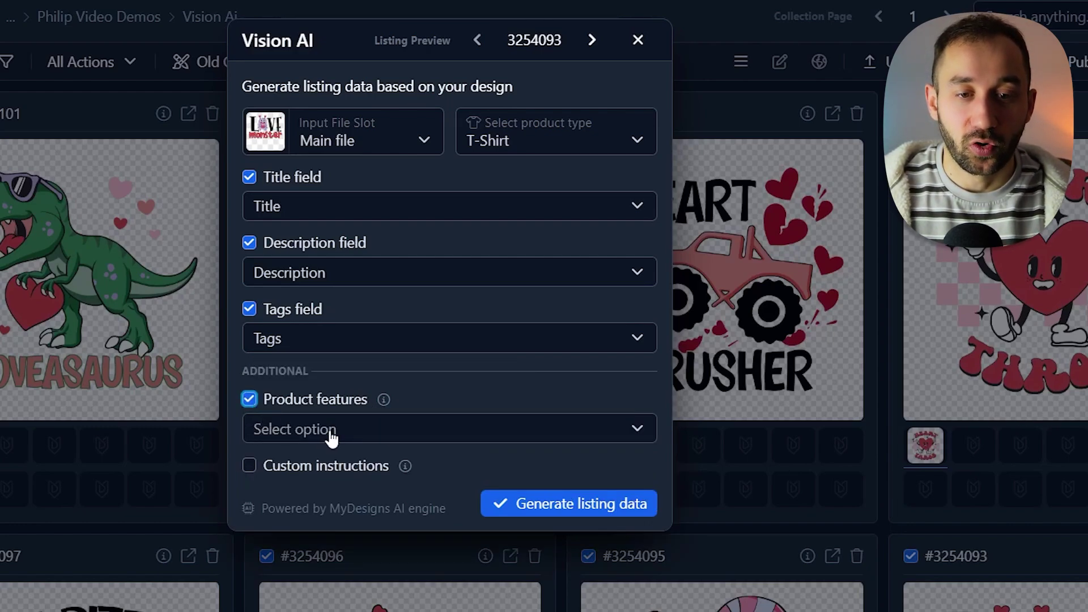
Choose Bella 3001 as the product features option.
click(331, 429)
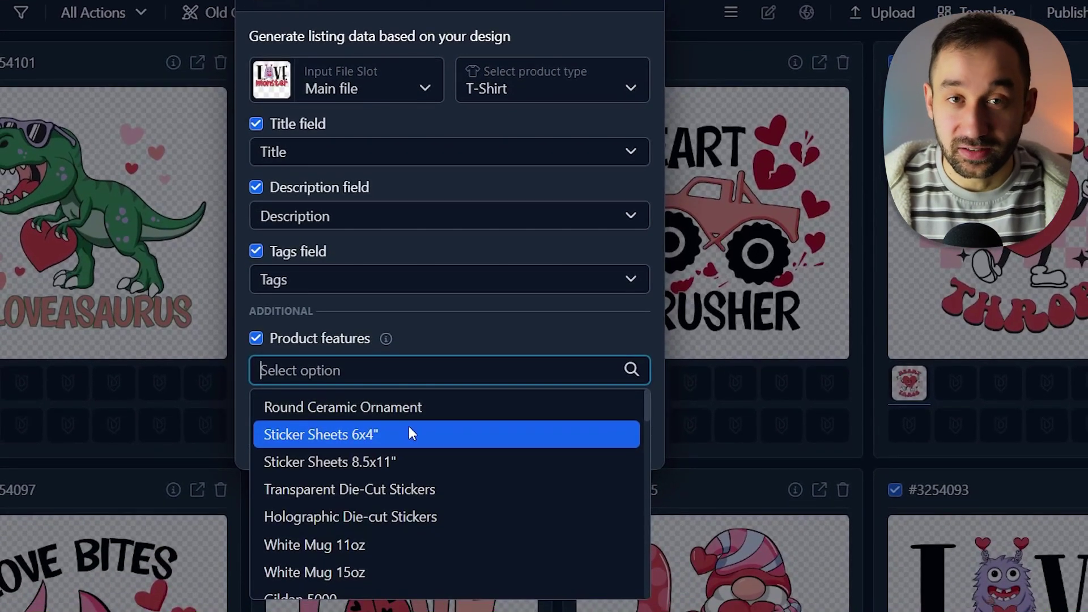
scroll(412, 429, down, 2)
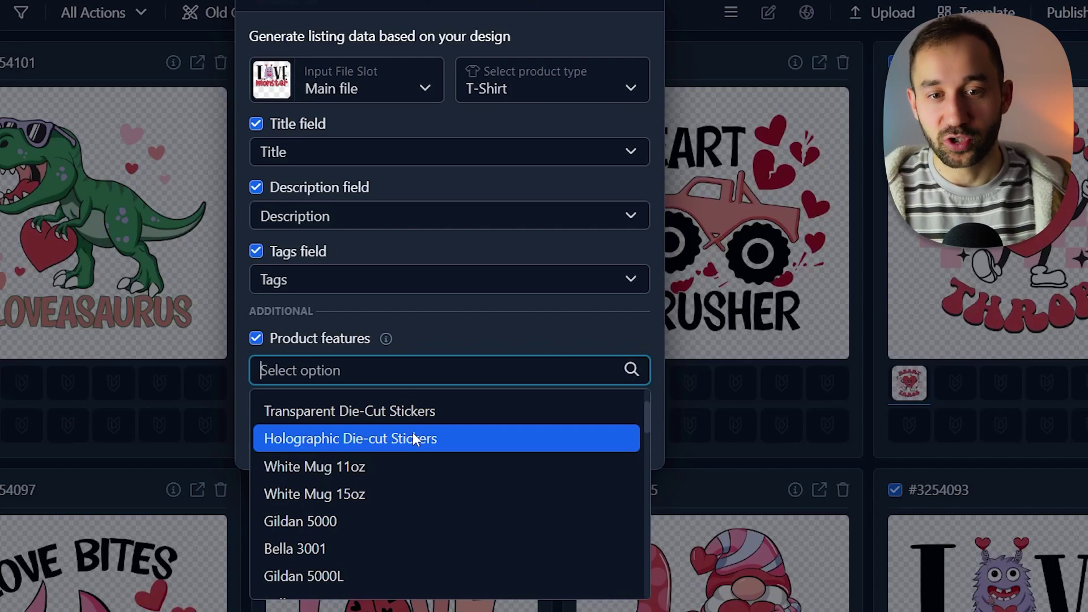
scroll(406, 426, down, 3)
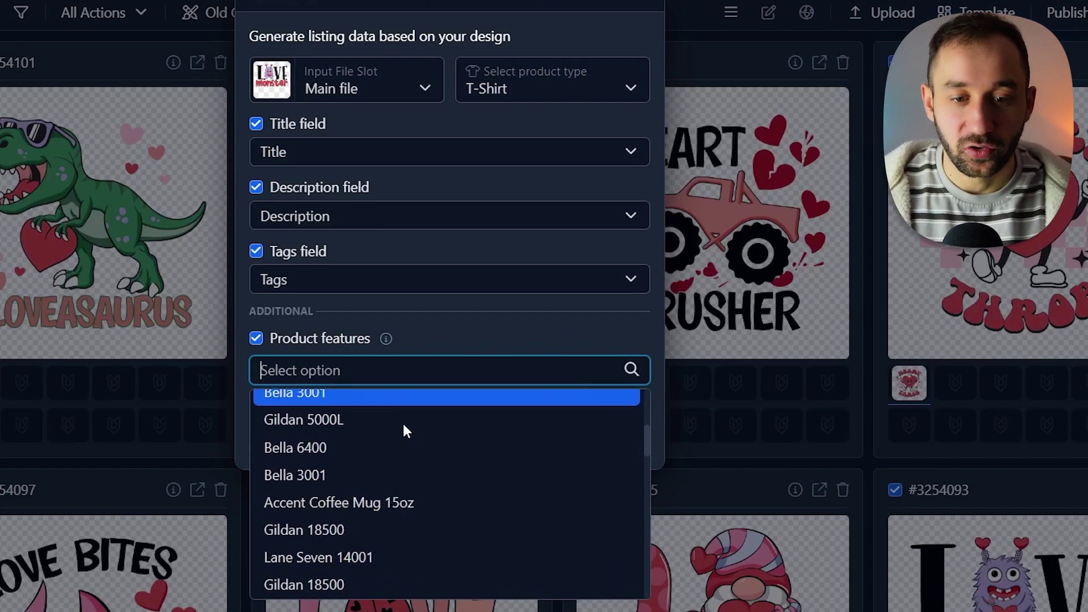
scroll(400, 420, up, 2)
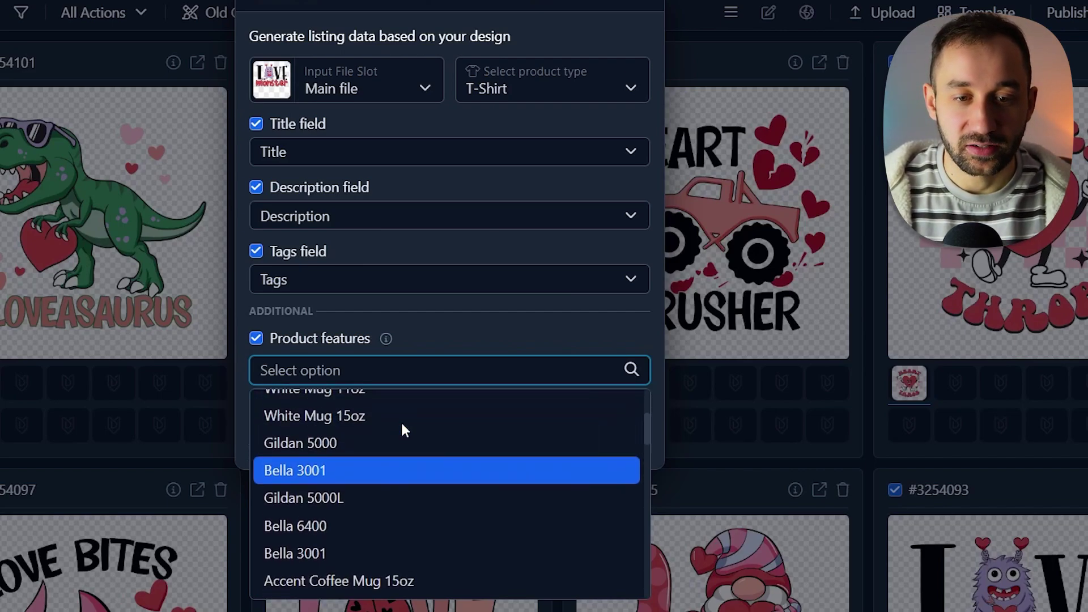
click(331, 472)
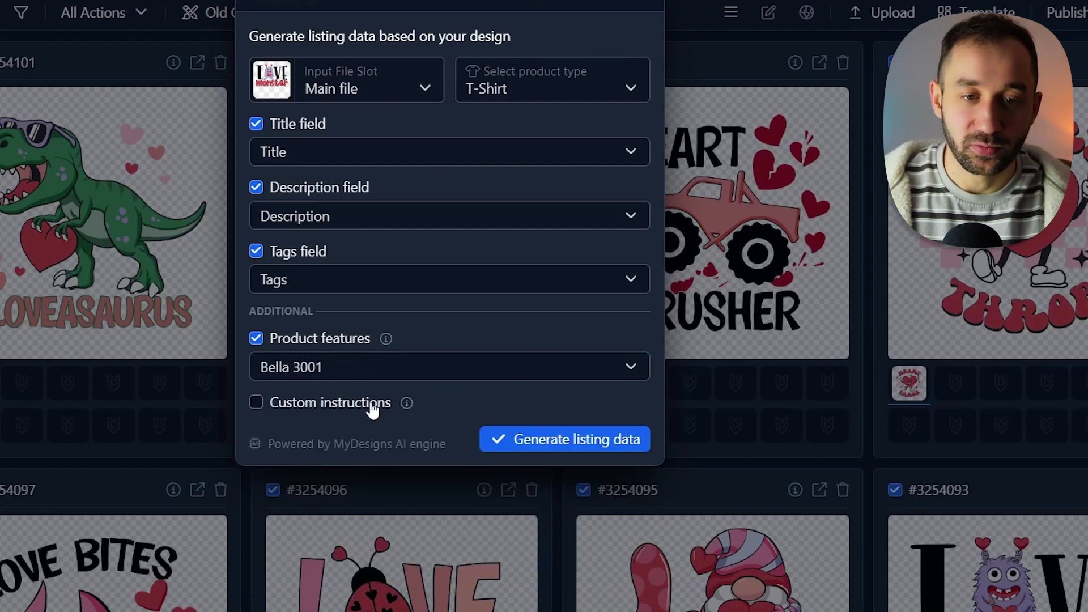
Toggle custom instructions on and back off, then generate listing data for all 8 listings.
mouse_move(383, 346)
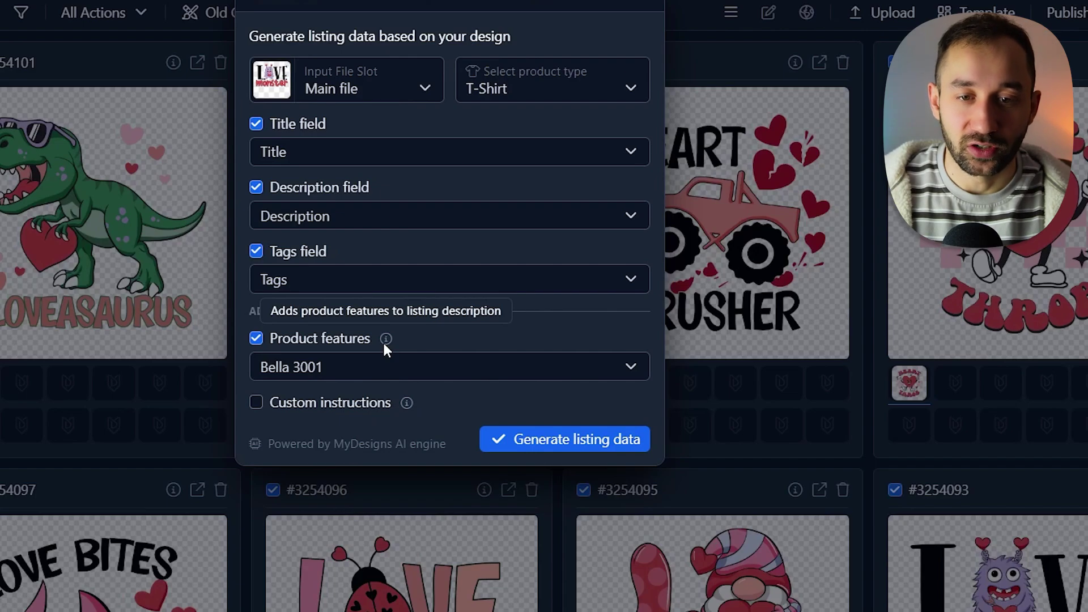
click(277, 405)
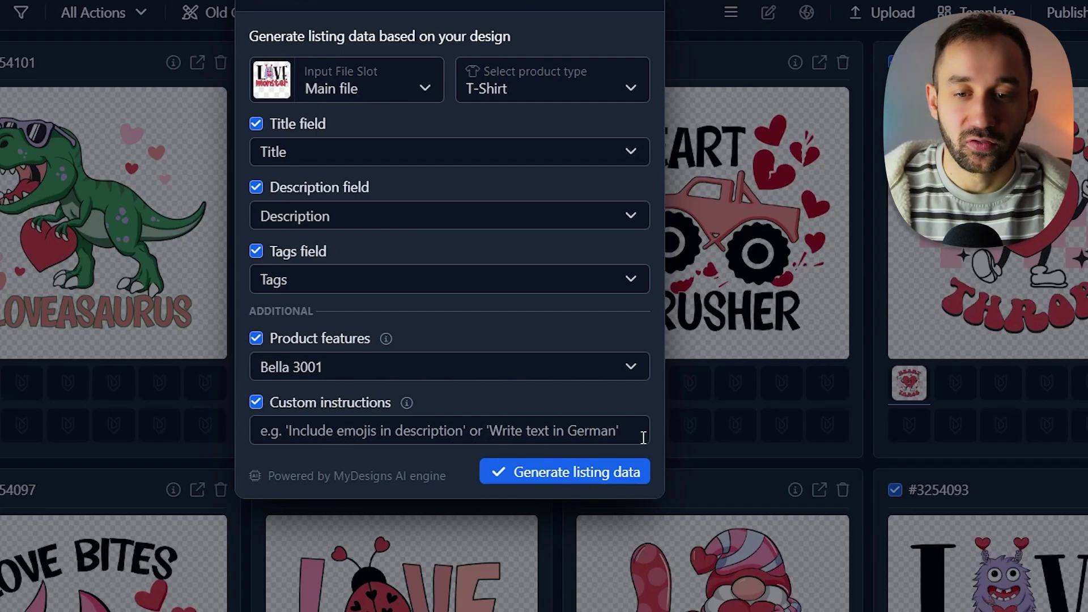
mouse_move(408, 400)
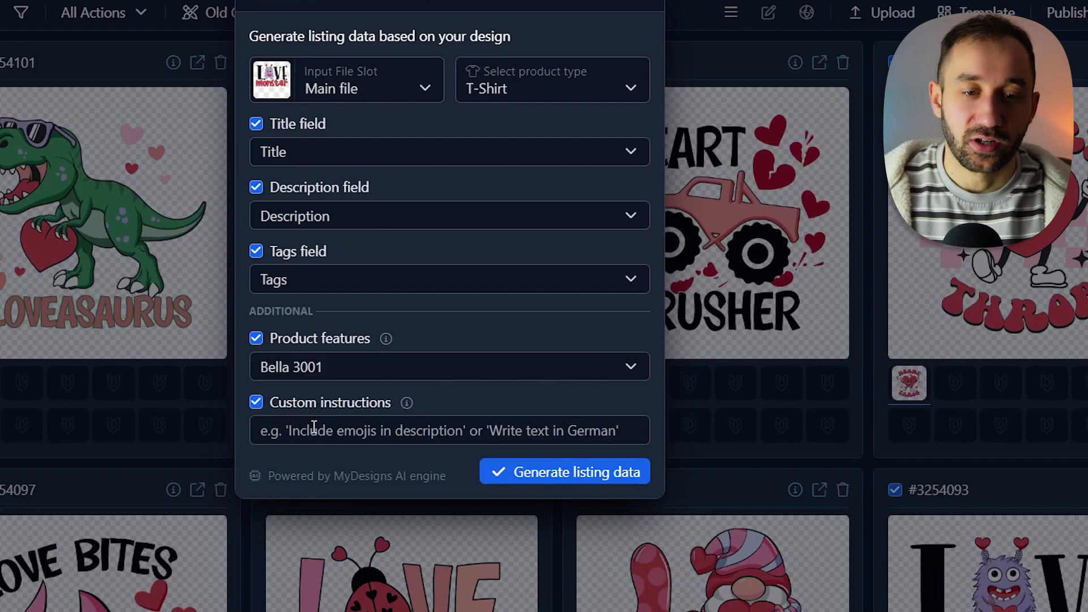
click(256, 402)
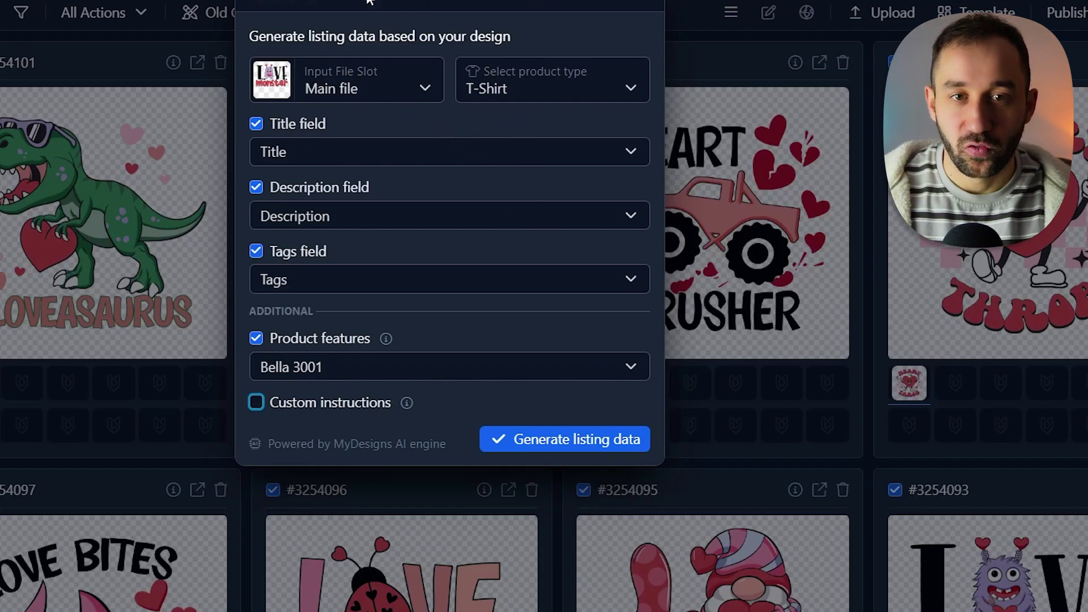
click(549, 446)
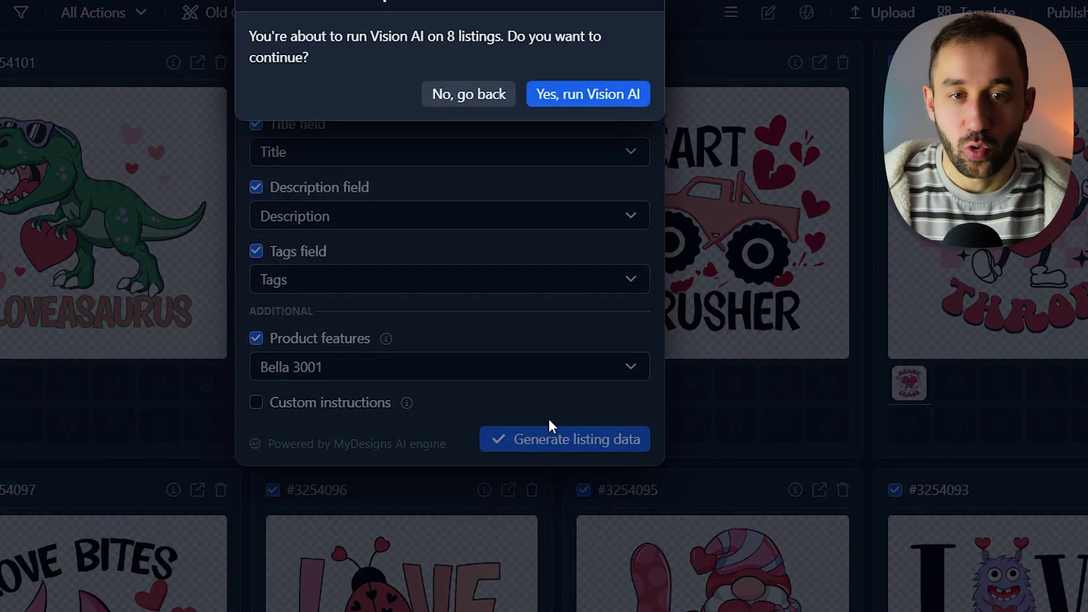
click(600, 96)
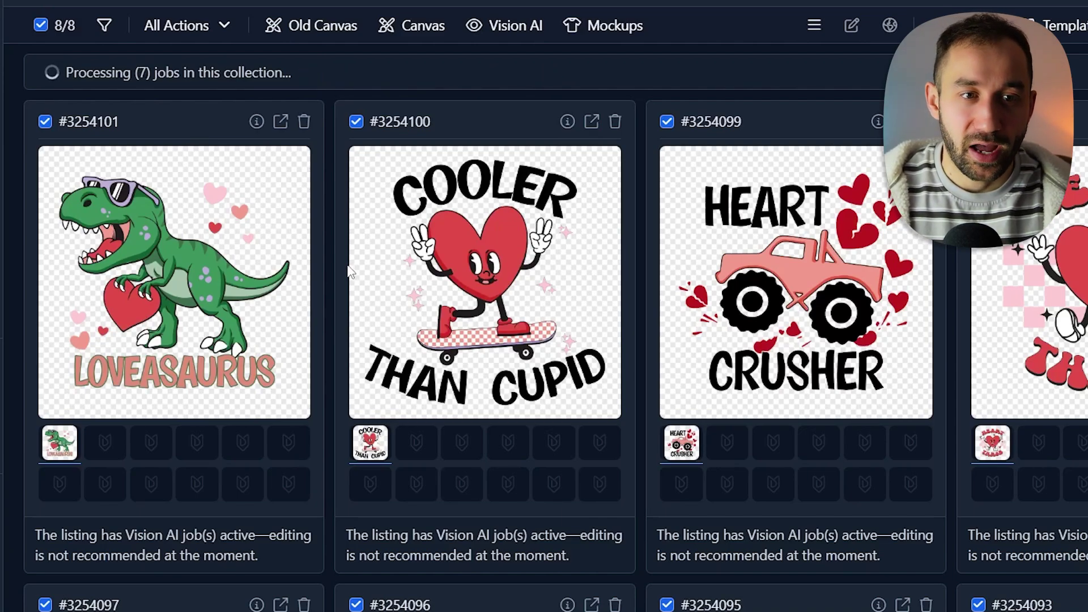
Scroll the collection while the Vision AI jobs process, down to 4 remaining.
scroll(764, 336, down, 5)
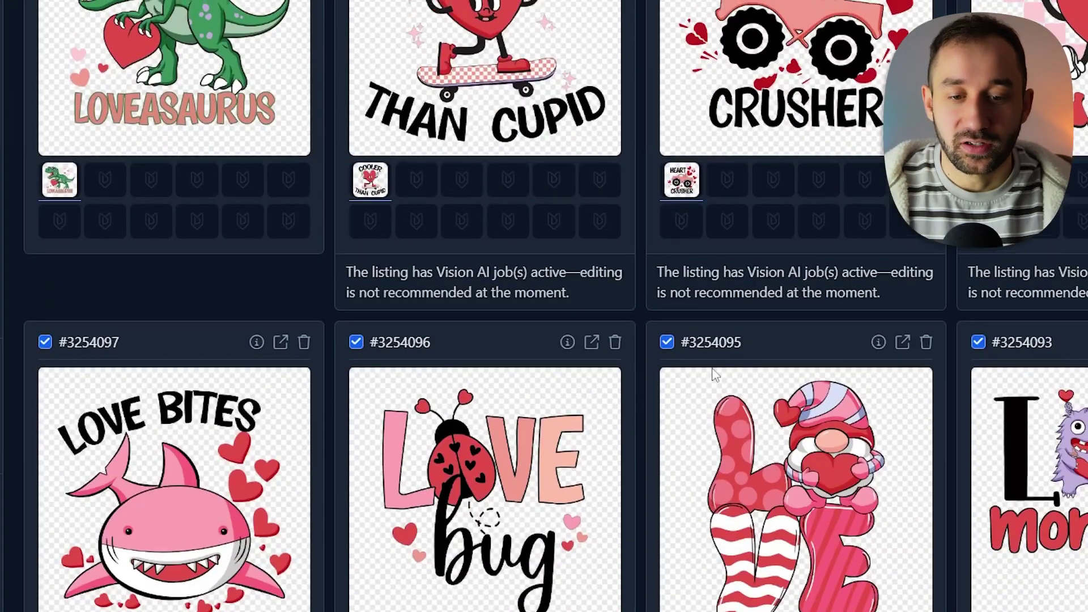
scroll(717, 369, up, 5)
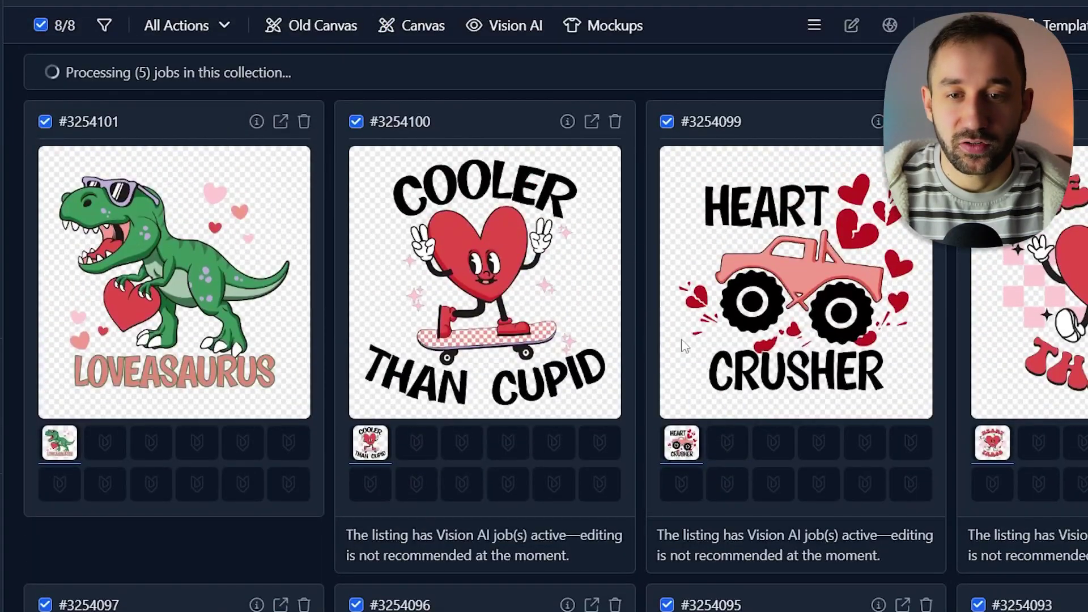
Switch to the listing editor view and enlarge the Loveasaurus description box to read its text.
click(814, 25)
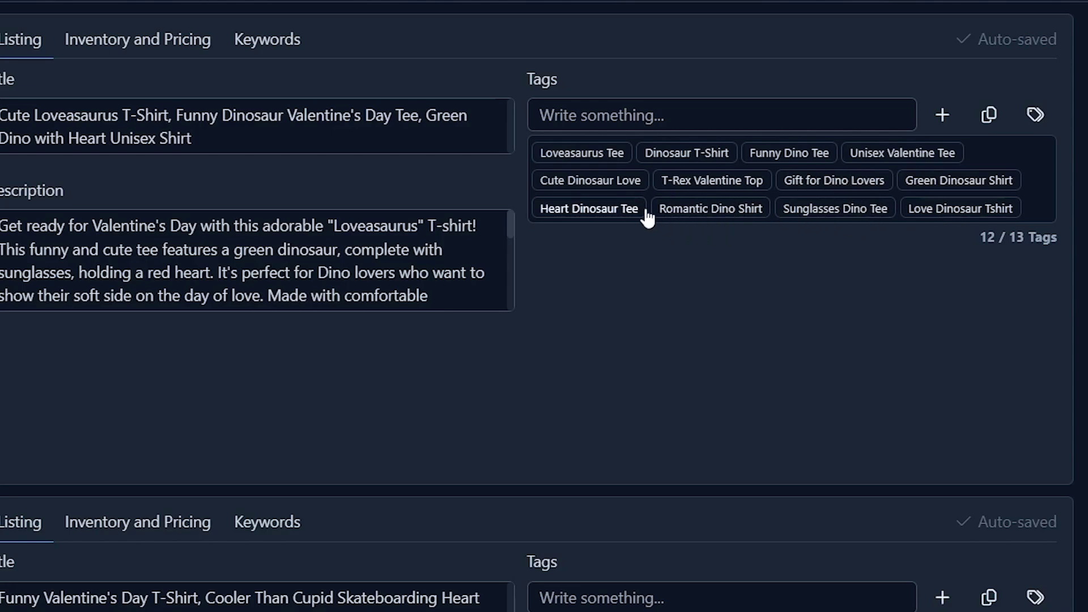
click(454, 273)
drag(512, 309, 544, 476)
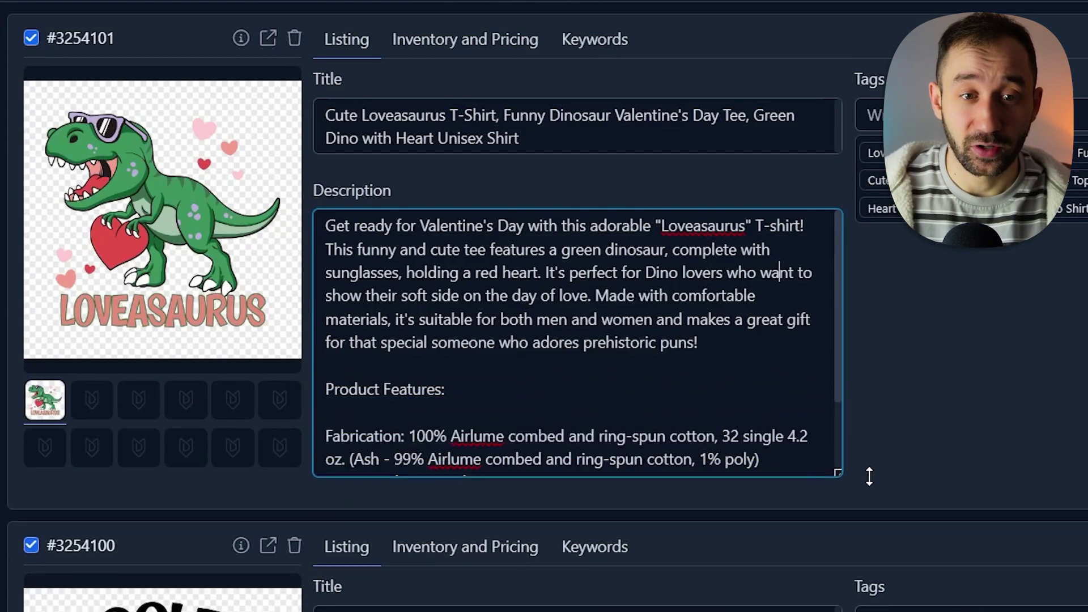
drag(870, 476, 869, 499)
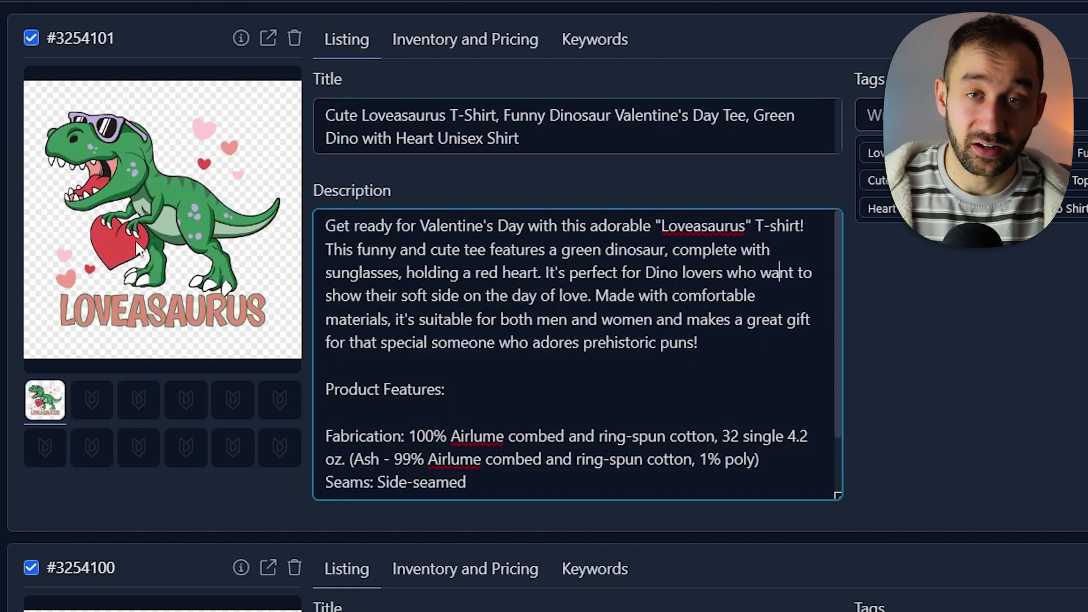
drag(657, 226, 753, 223)
click(765, 251)
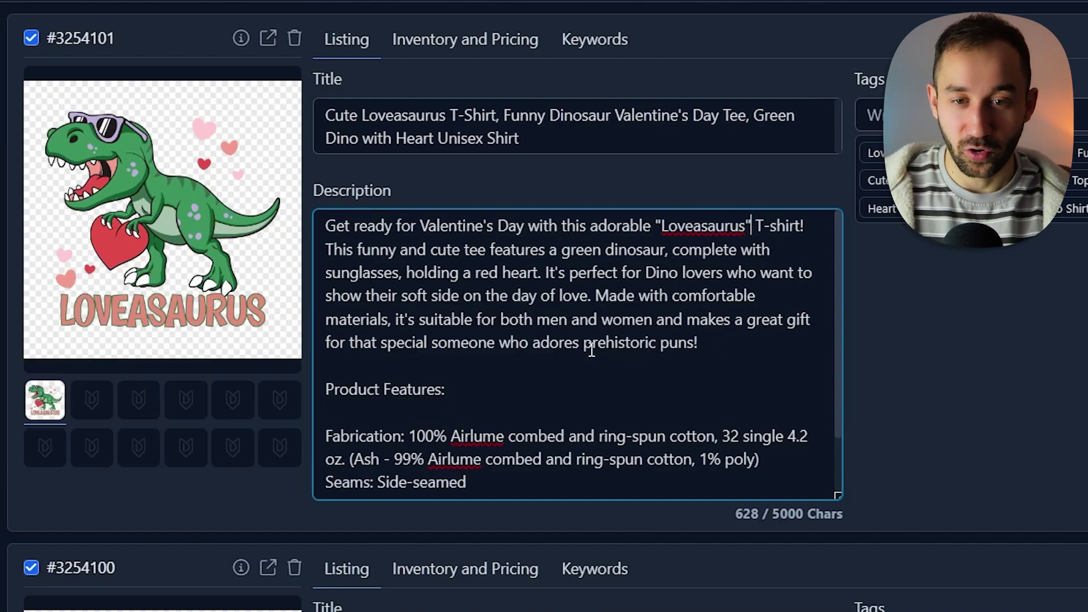
scroll(593, 351, down, 1)
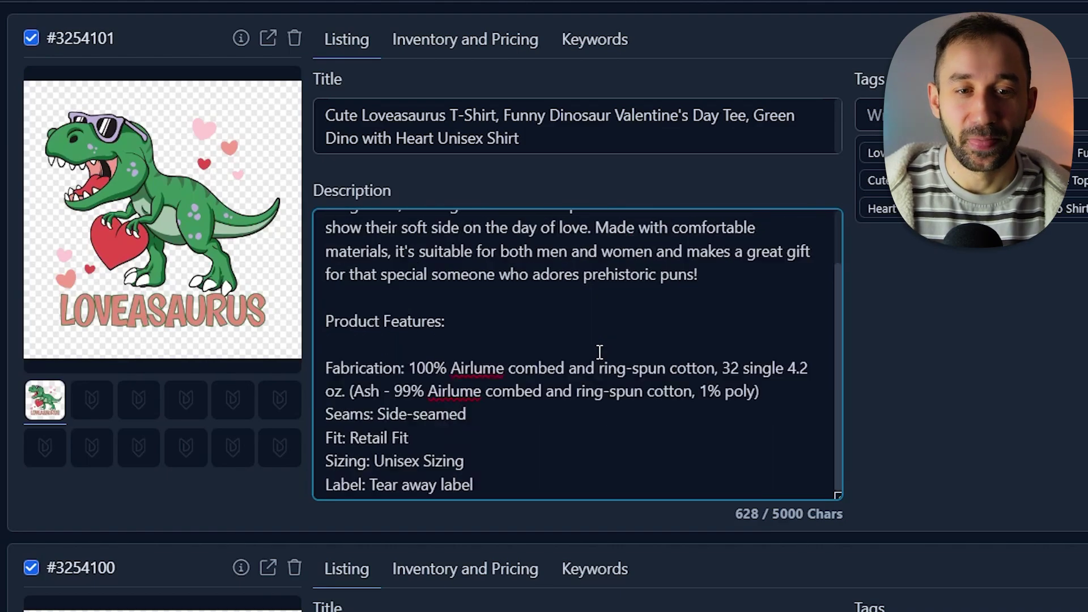
Review the Bella 3001 feature lines, Fabrication through Fit: Retail Fit, in the description.
scroll(434, 347, down, 2)
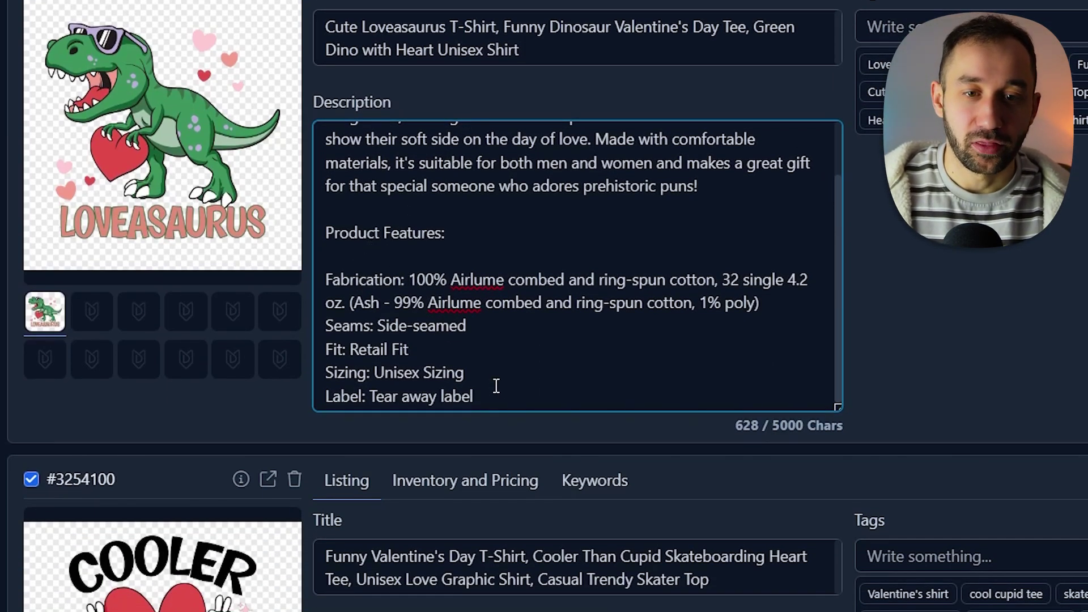
drag(505, 399, 325, 279)
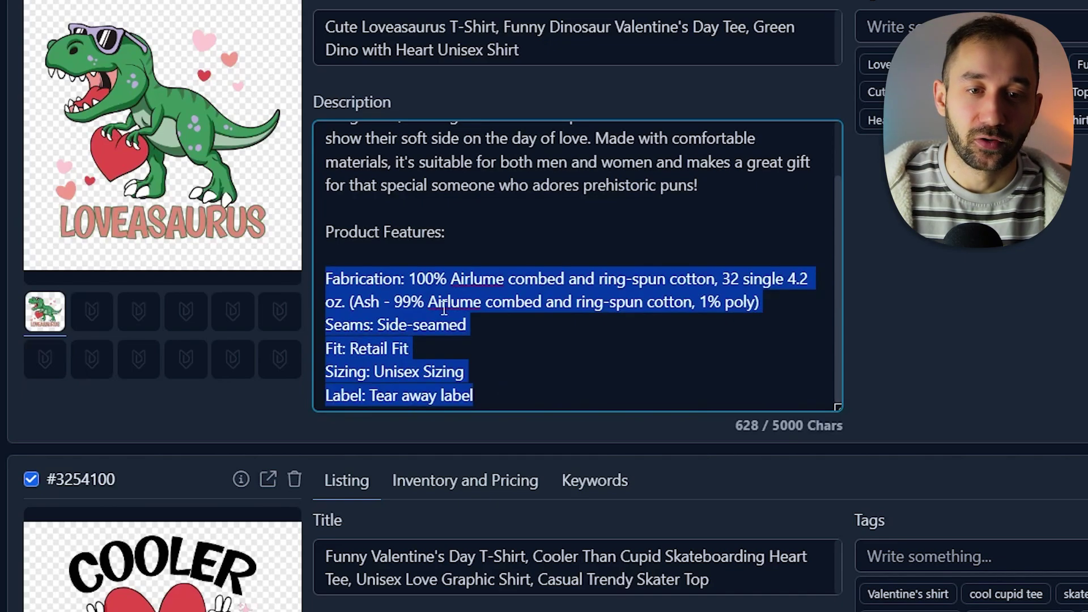
click(444, 302)
click(492, 348)
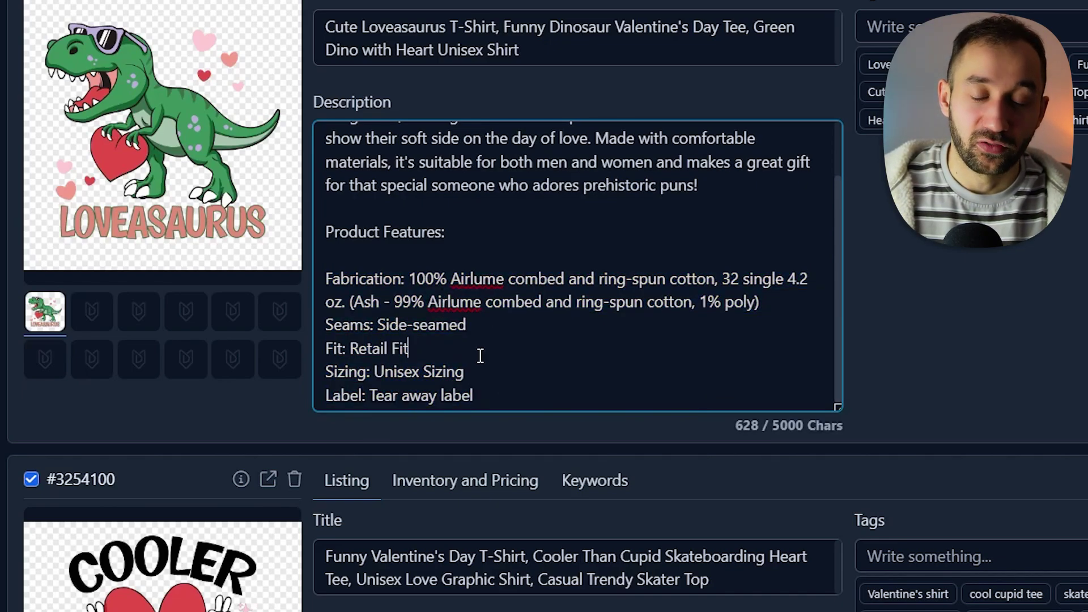
scroll(507, 250, up, 4)
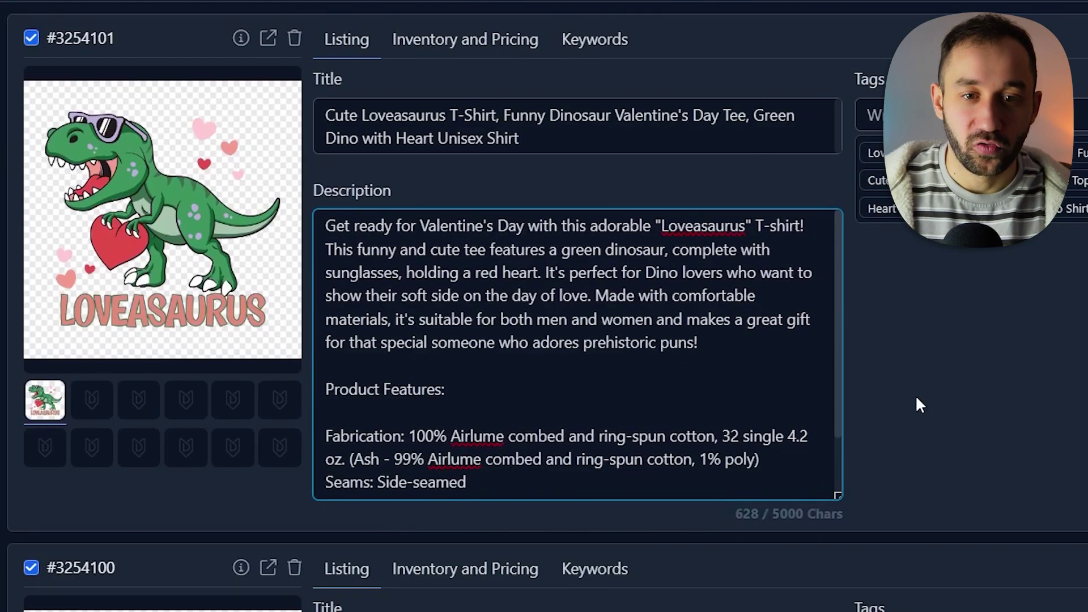
scroll(917, 391, down, 5)
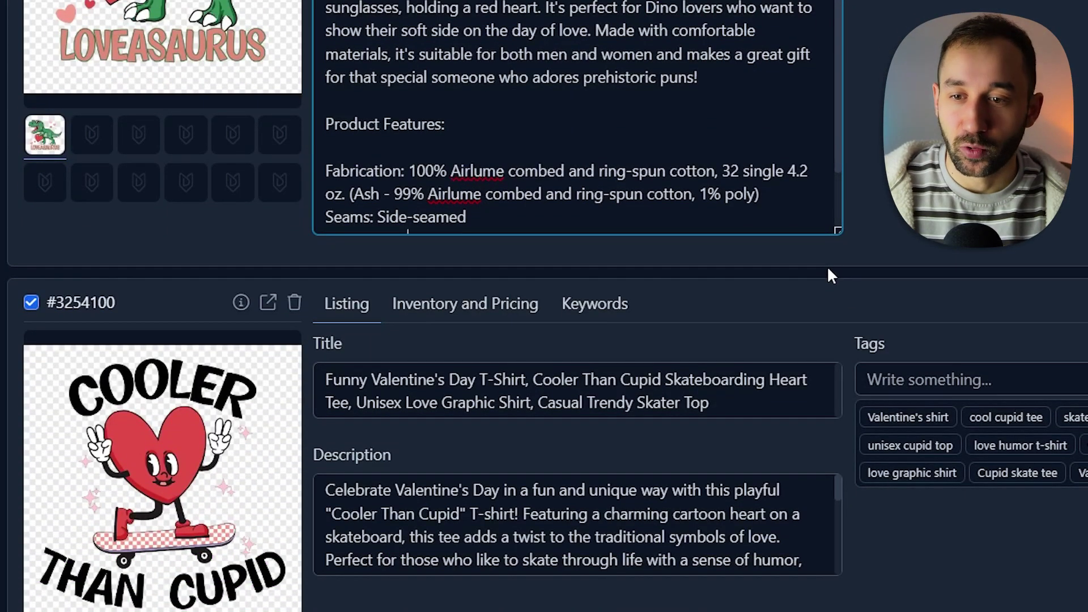
scroll(828, 276, down, 2)
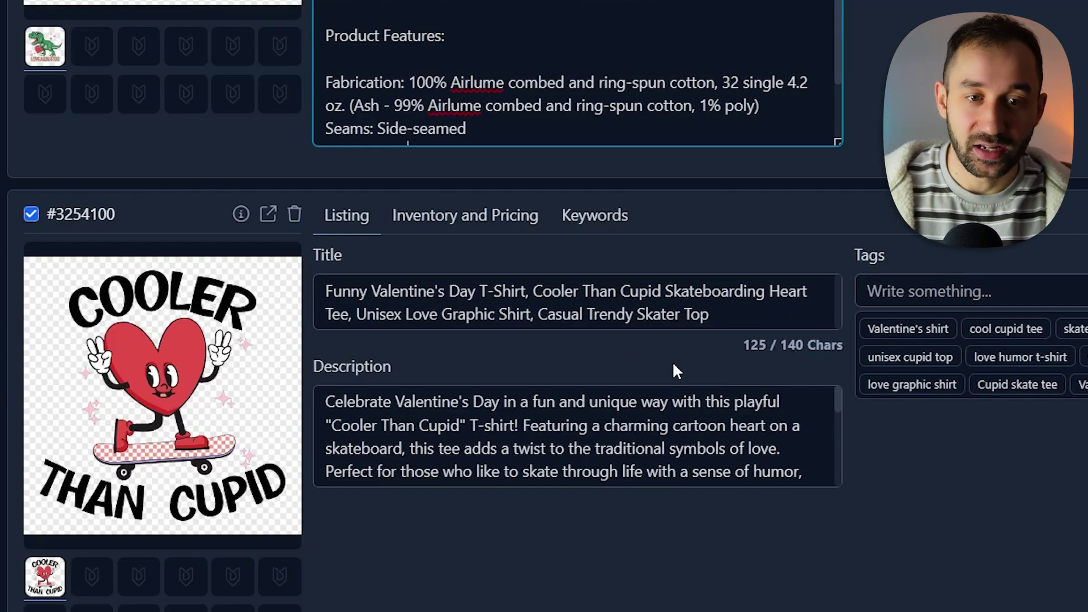
scroll(674, 431, down, 3)
scroll(674, 430, up, 3)
scroll(697, 499, down, 2)
Enlarge the Cooler Than Cupid description and remove its 'funny love shirt' tag.
click(715, 383)
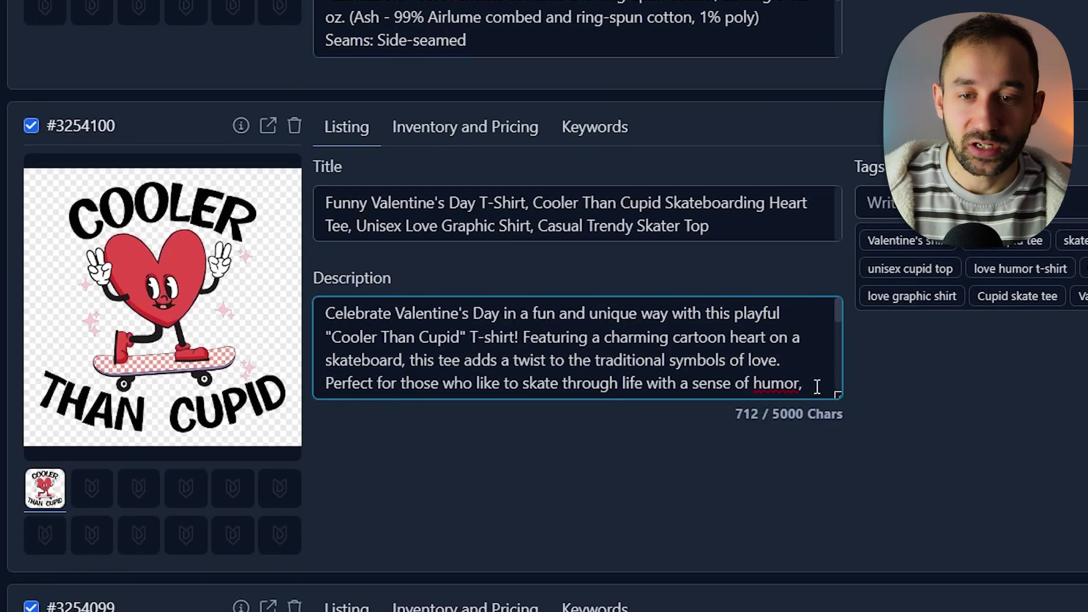
drag(838, 396, 877, 546)
scroll(367, 356, up, 2)
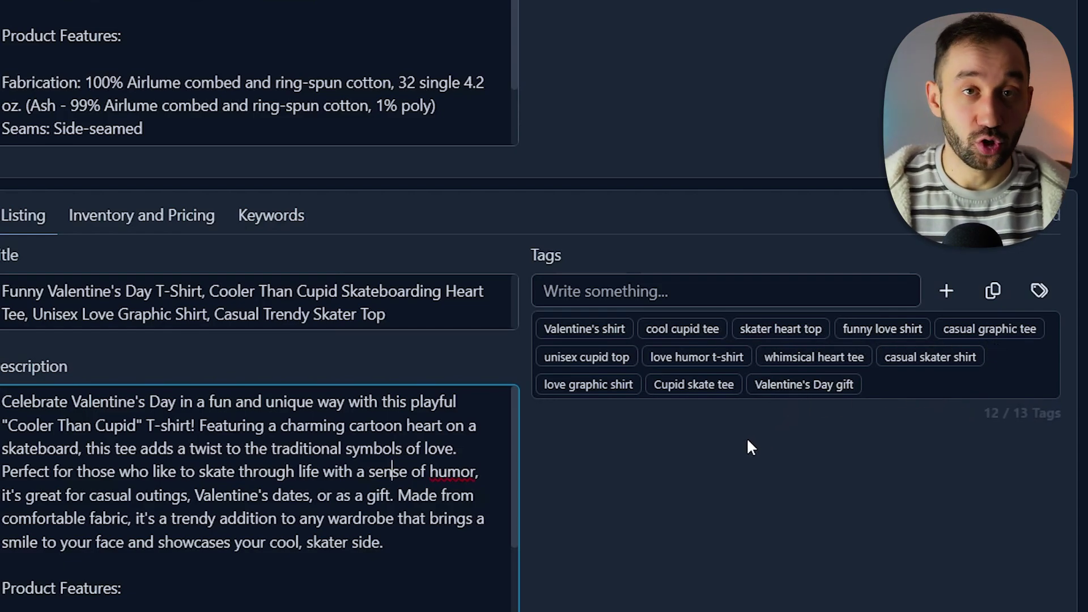
scroll(426, 545, down, 2)
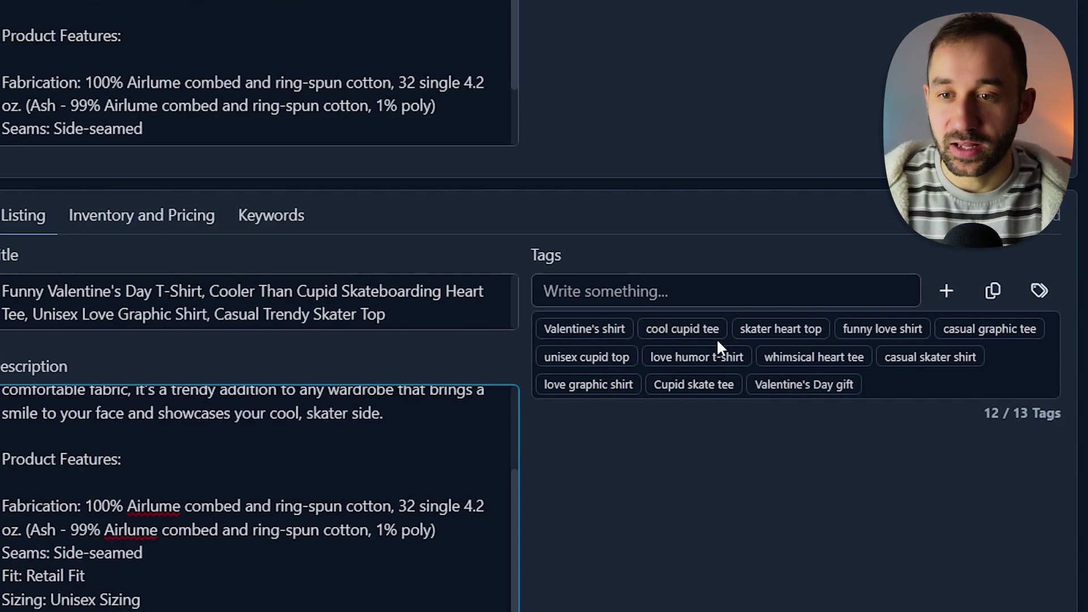
click(882, 339)
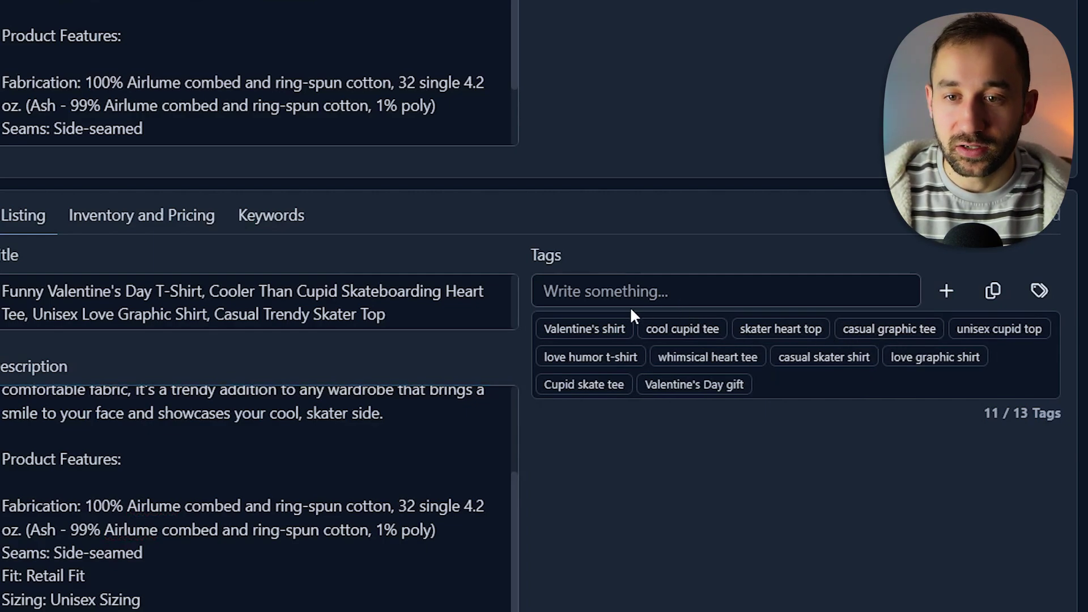
Add the tag 'funny skating gift' to the Cooler Than Cupid listing.
click(645, 299)
text(funny)
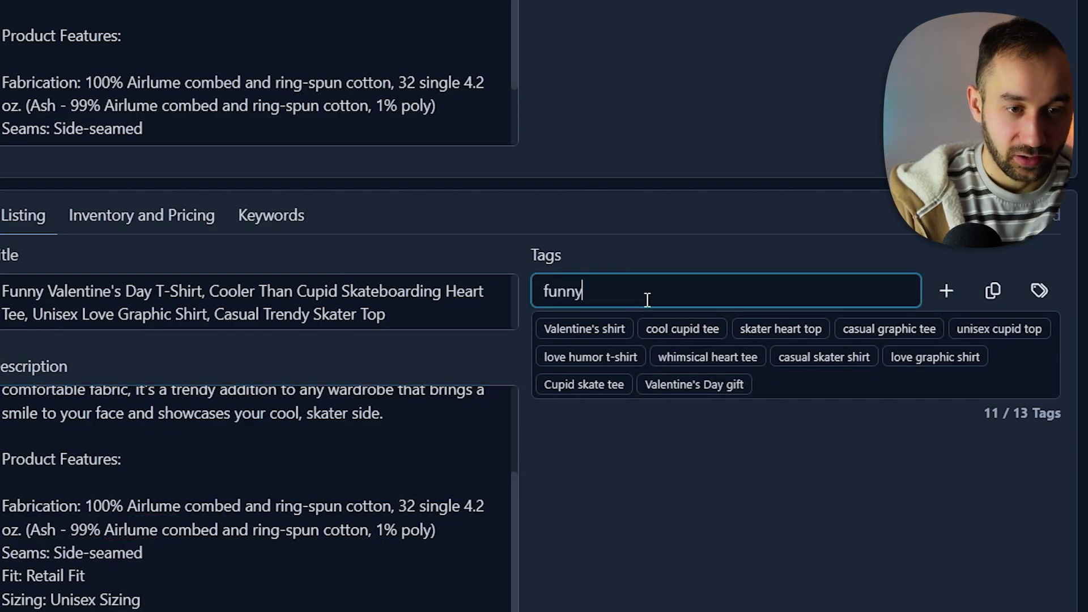
text( skating gift)
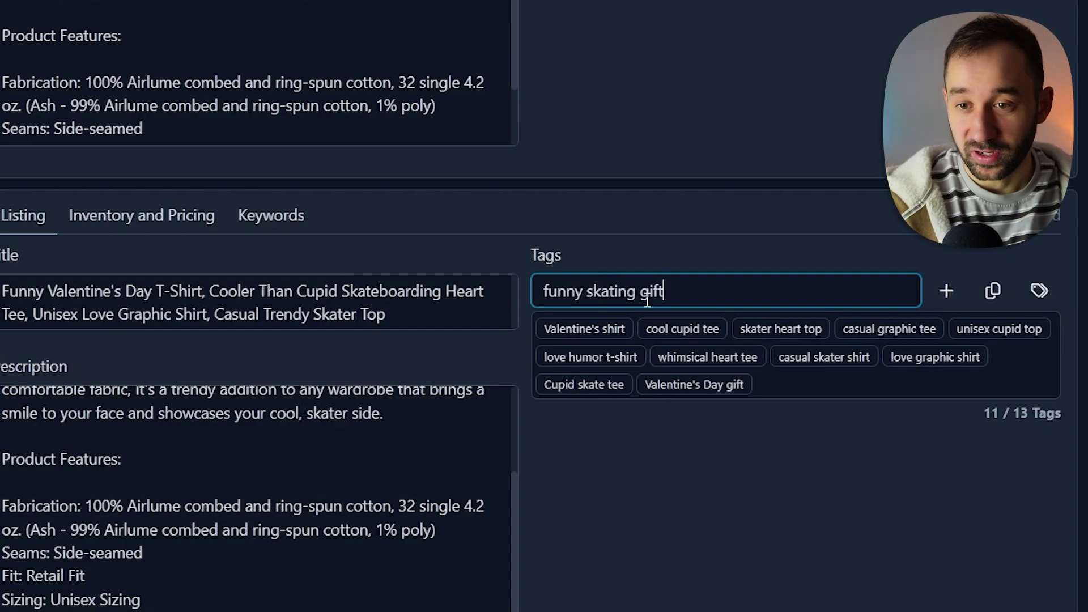
key(Return)
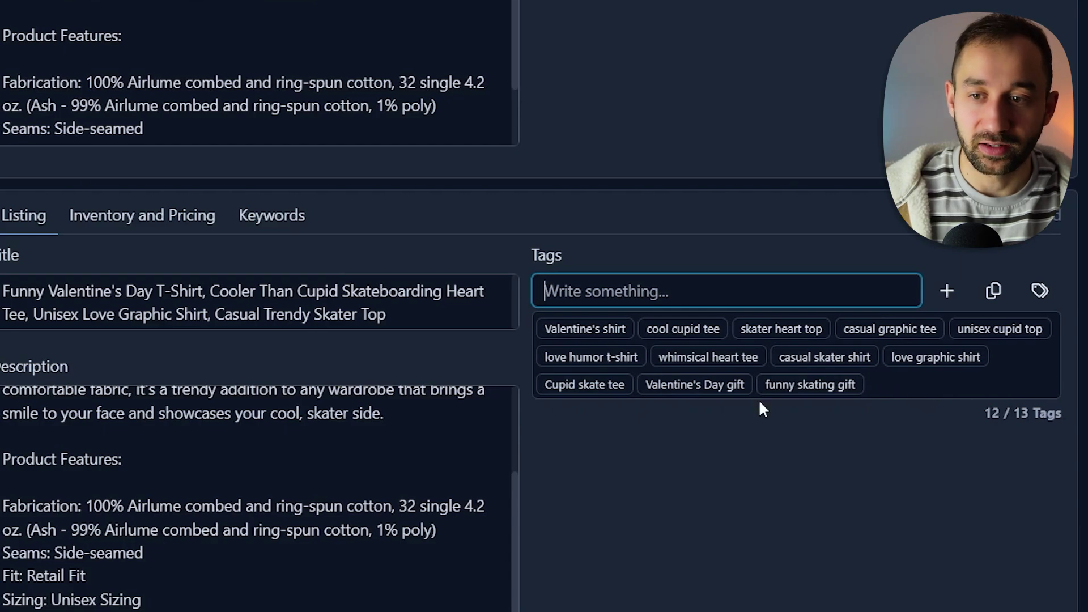
Edit the title so 'T-Shirt' reads 'TShirt'.
click(67, 291)
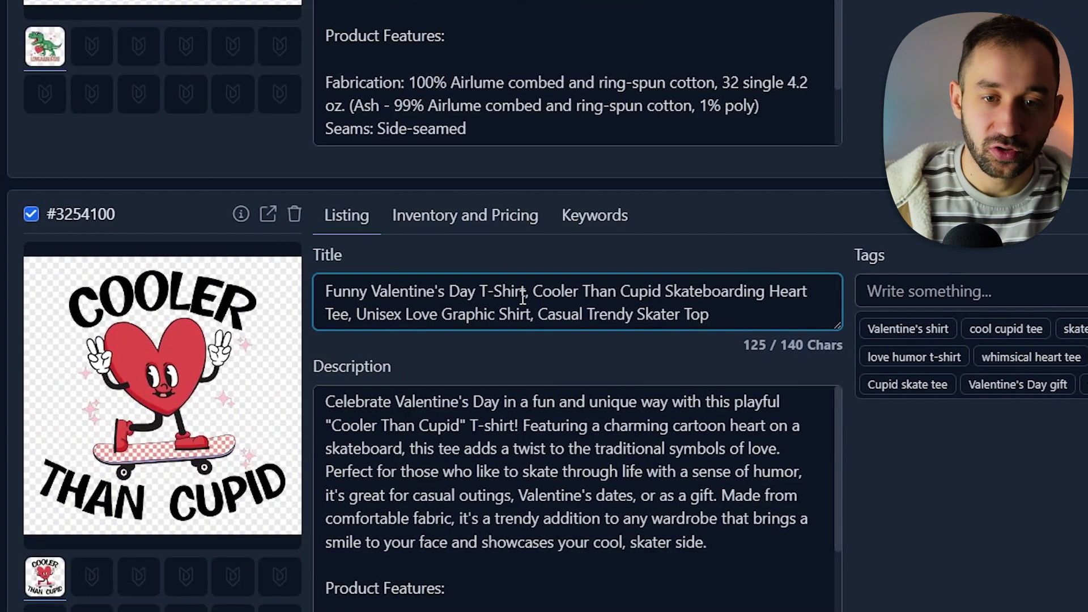
click(497, 291)
key(BackSpace)
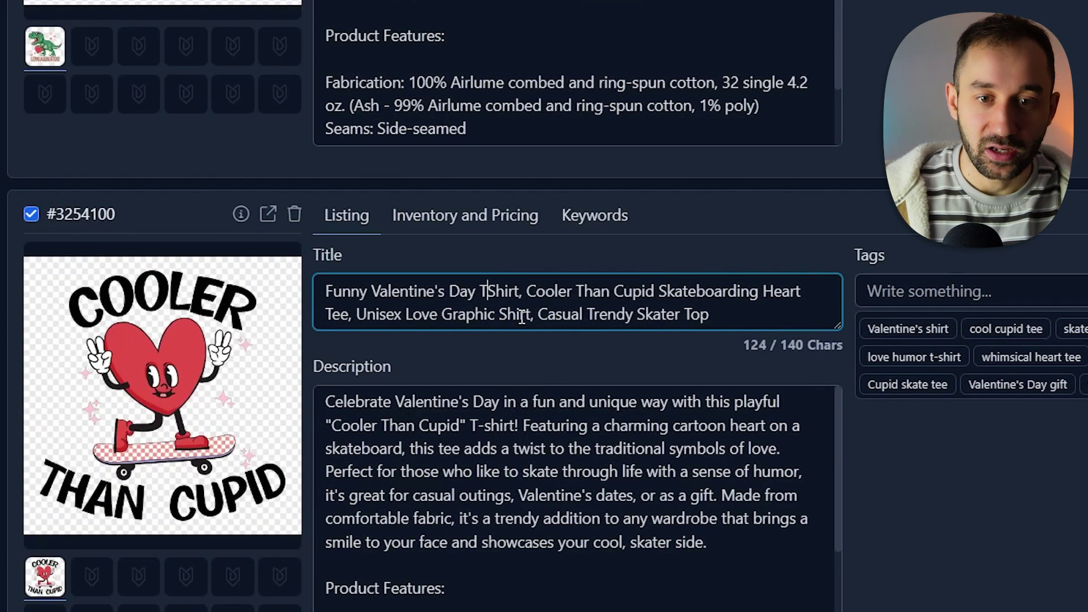
click(539, 339)
scroll(955, 497, up, 5)
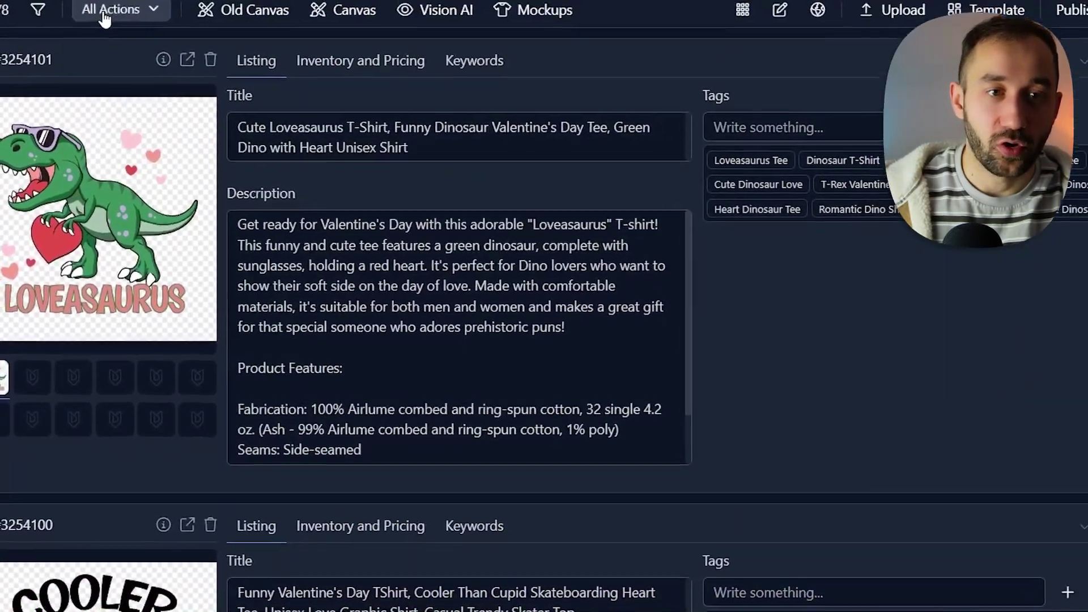
click(105, 18)
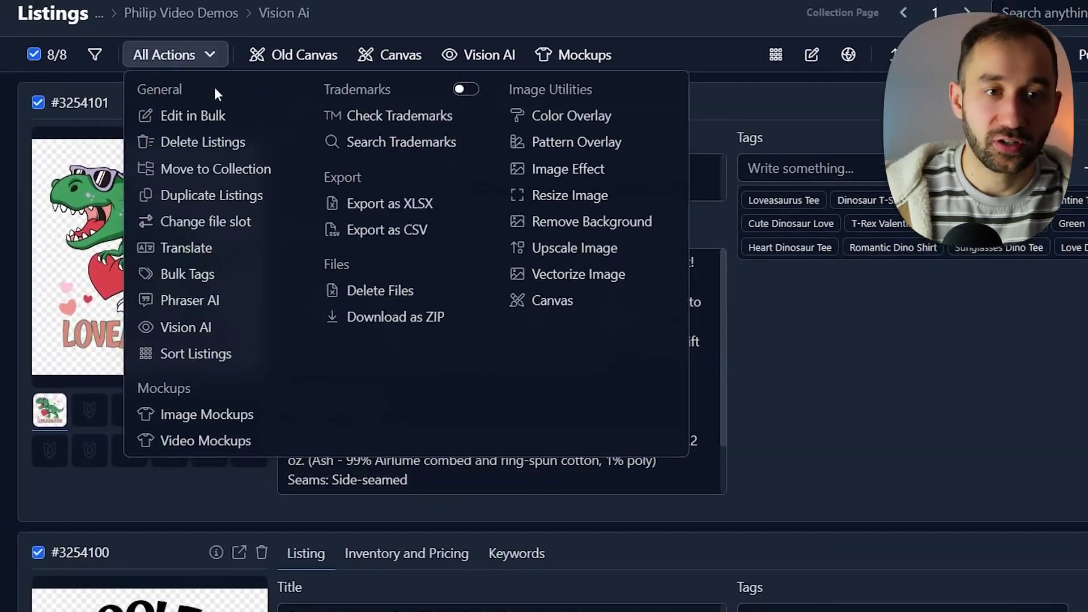
click(159, 75)
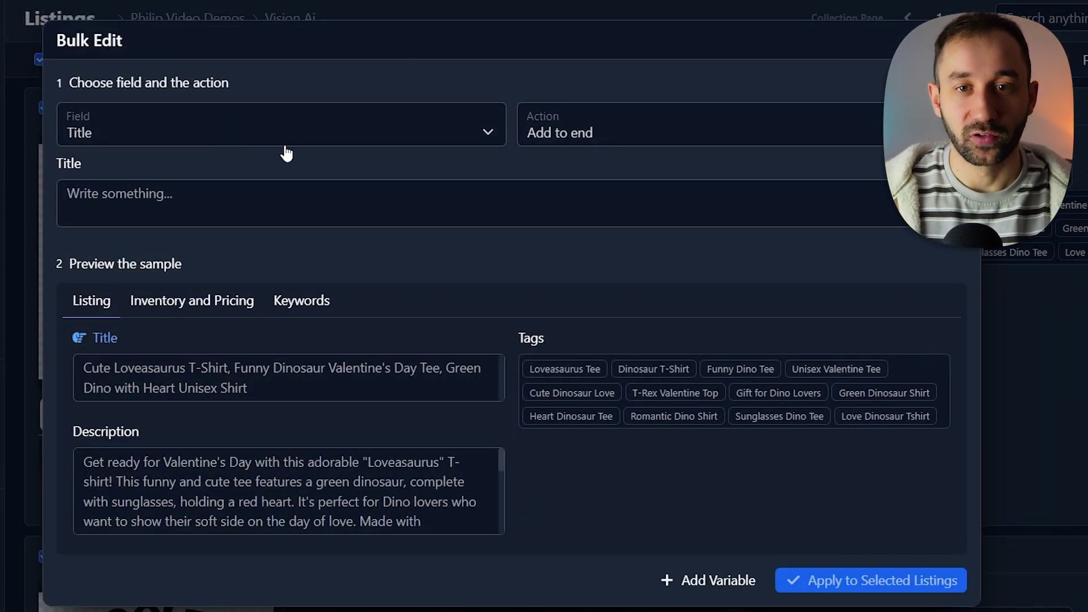
click(597, 137)
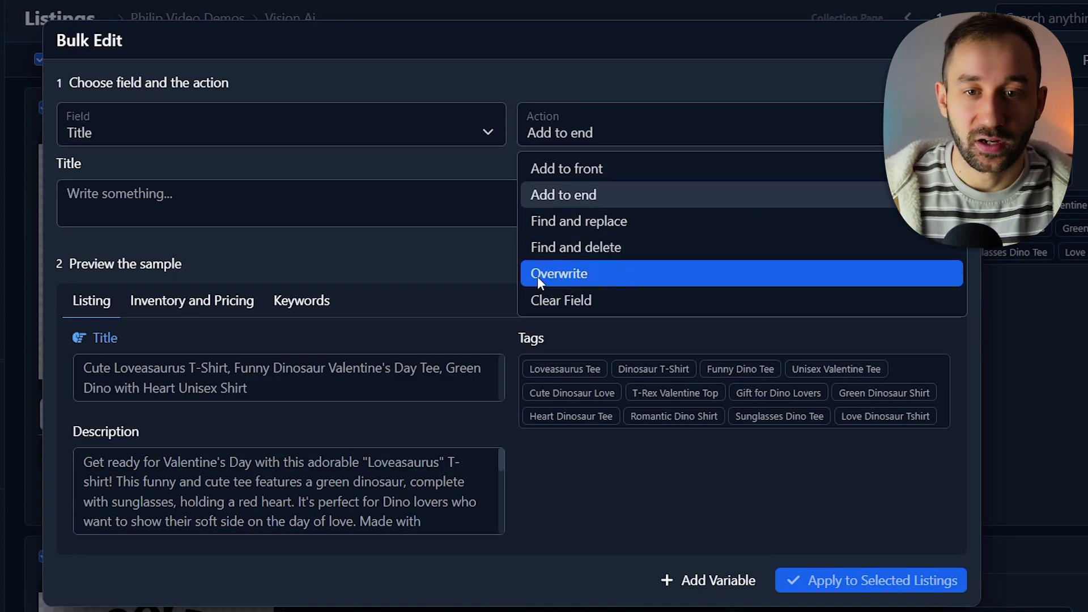
click(560, 477)
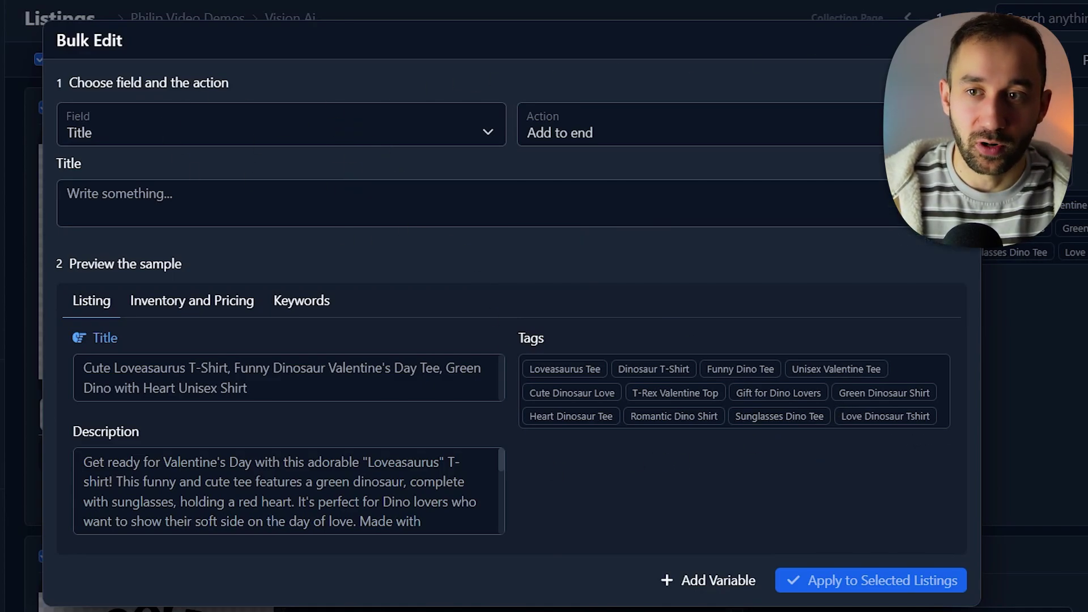
key(Escape)
scroll(688, 418, down, 2)
scroll(809, 396, down, 7)
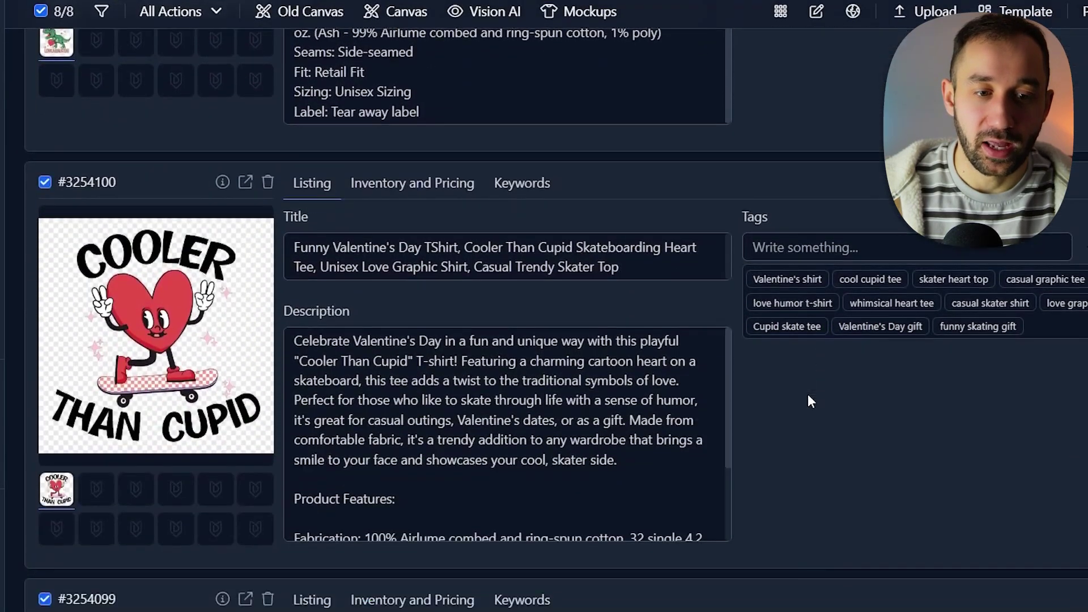
scroll(807, 394, down, 6)
scroll(834, 480, down, 1)
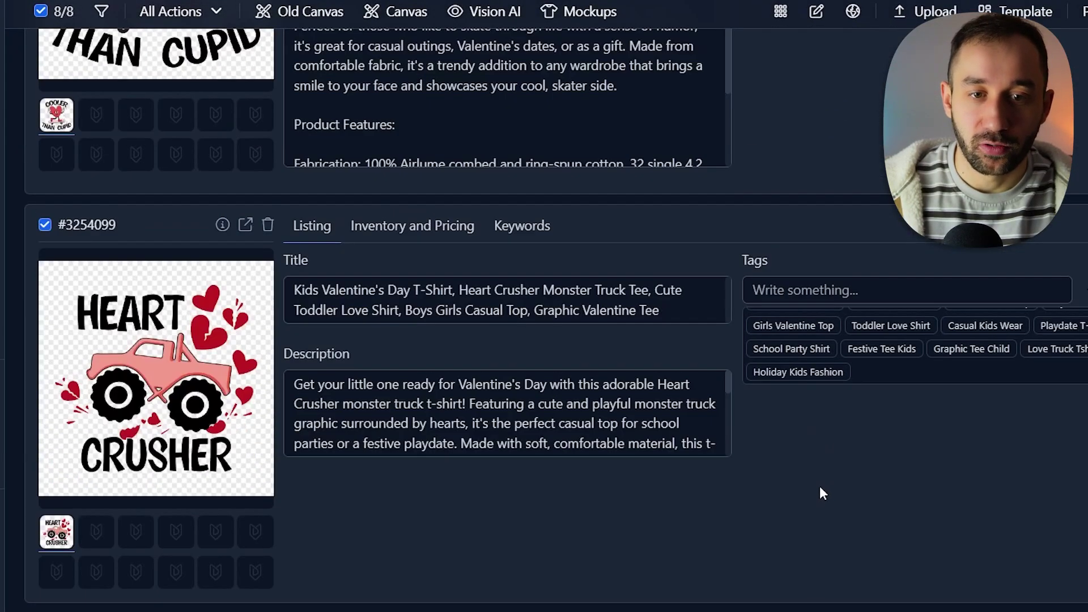
scroll(820, 489, down, 1)
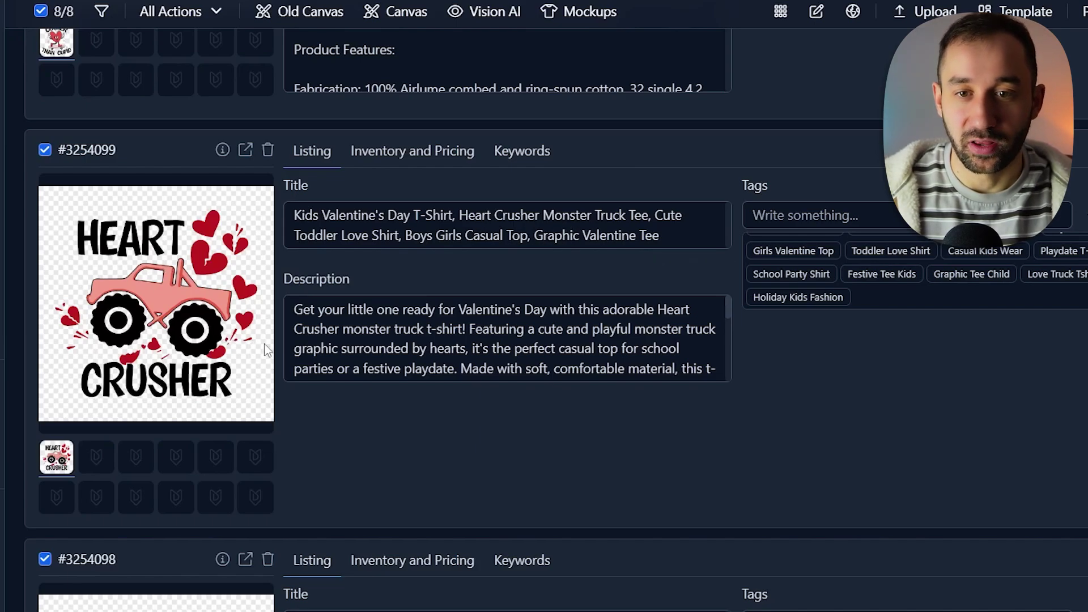
scroll(650, 265, down, 3)
scroll(650, 266, down, 10)
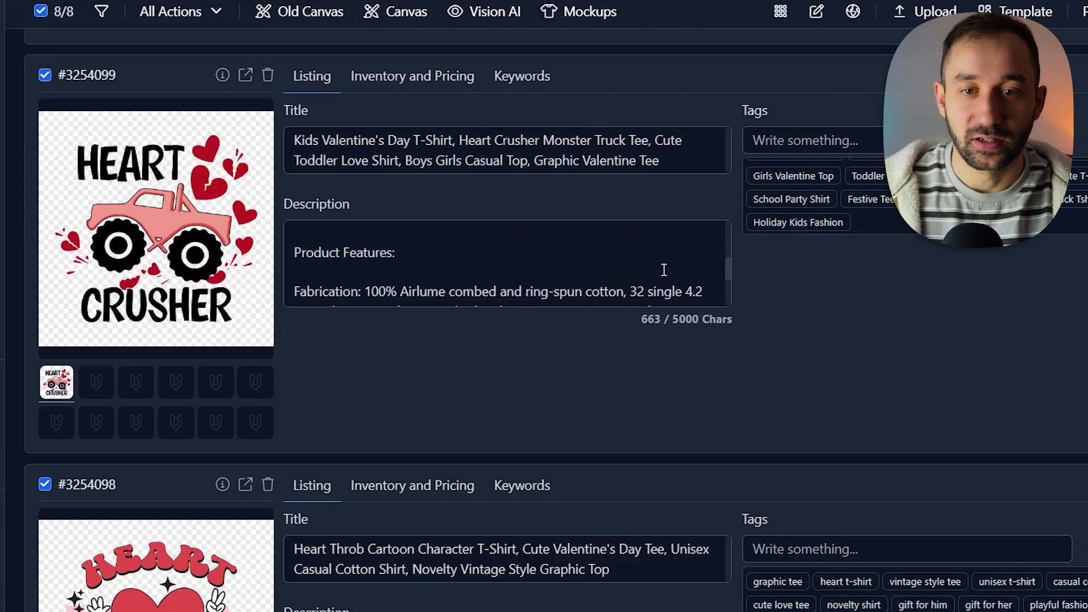
scroll(831, 343, down, 8)
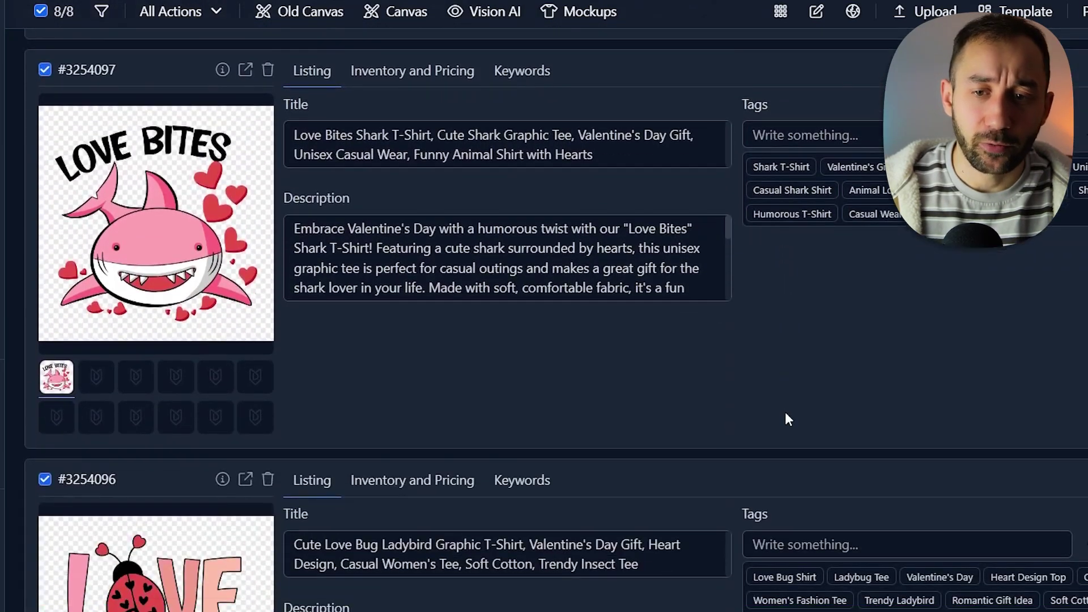
scroll(782, 410, up, 14)
scroll(774, 329, up, 20)
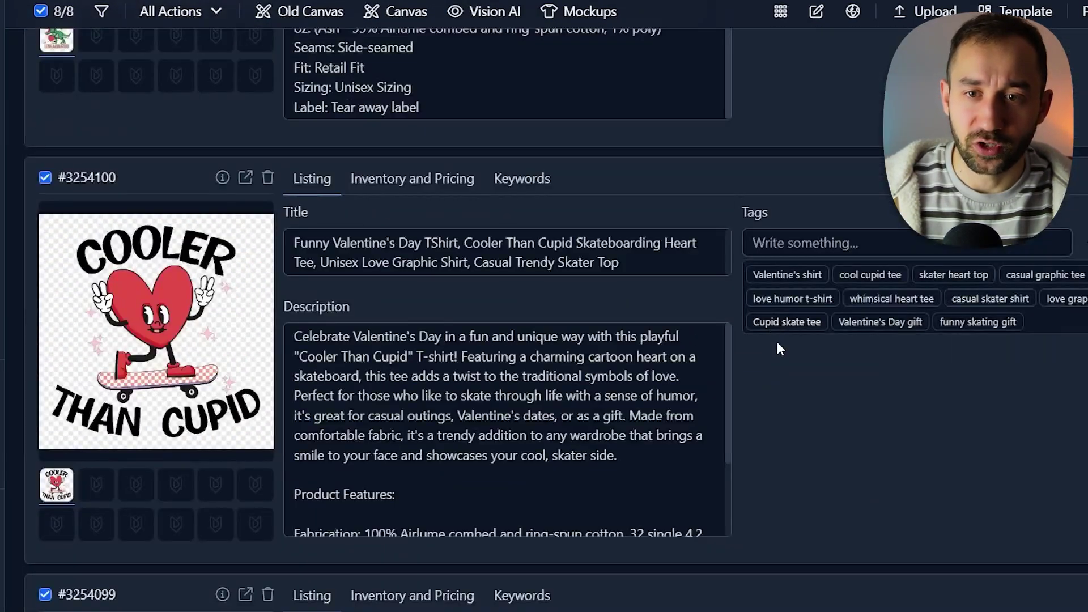
scroll(624, 374, up, 2)
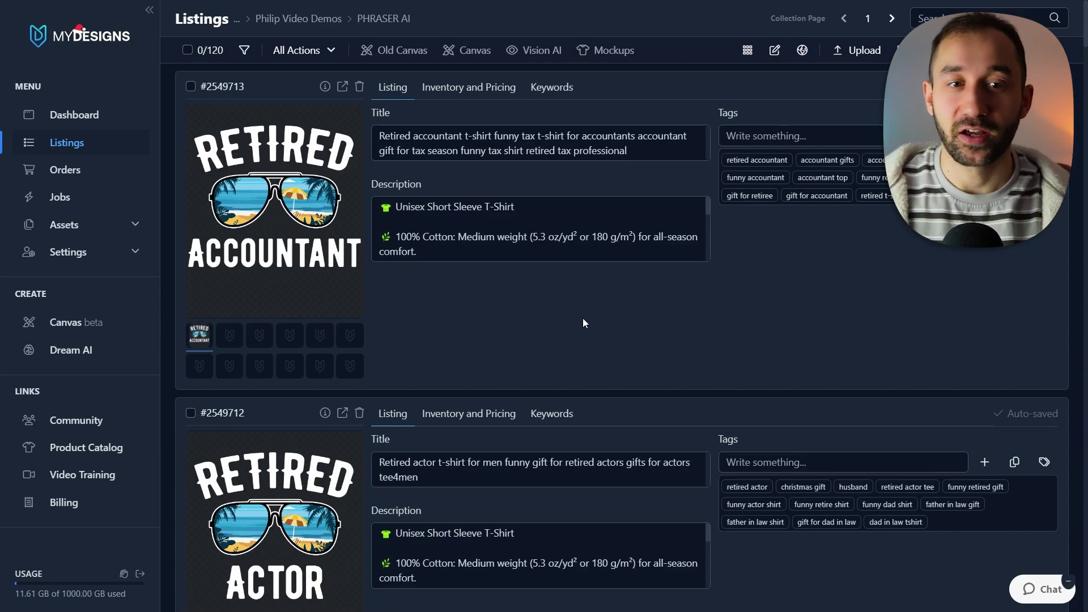
Check the listings' primary and secondary keywords, then return to the Listing tab.
click(555, 100)
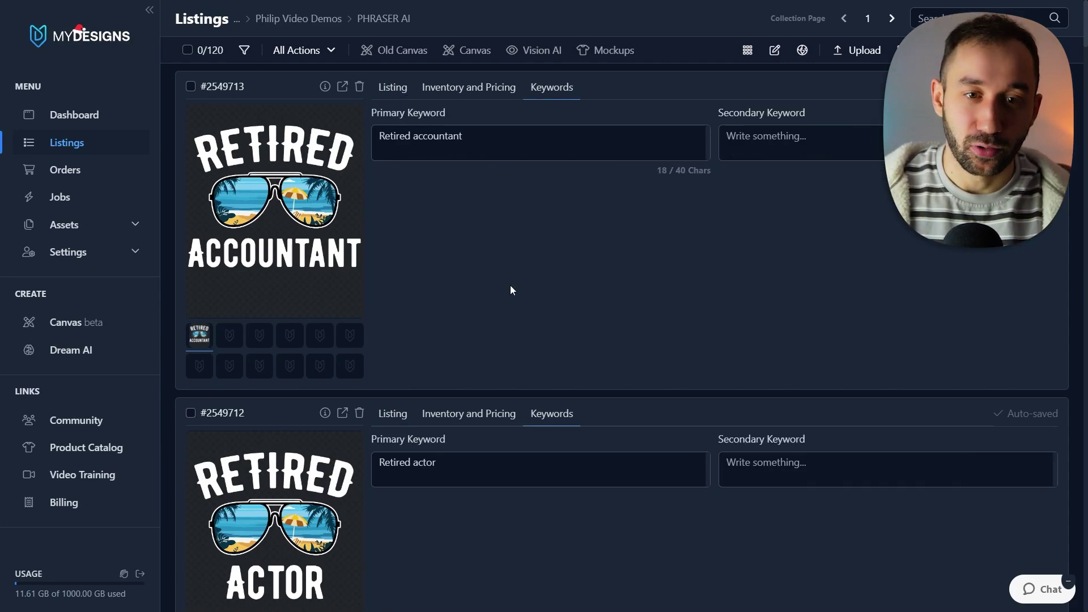
scroll(532, 383, down, 4)
scroll(536, 385, up, 4)
click(398, 92)
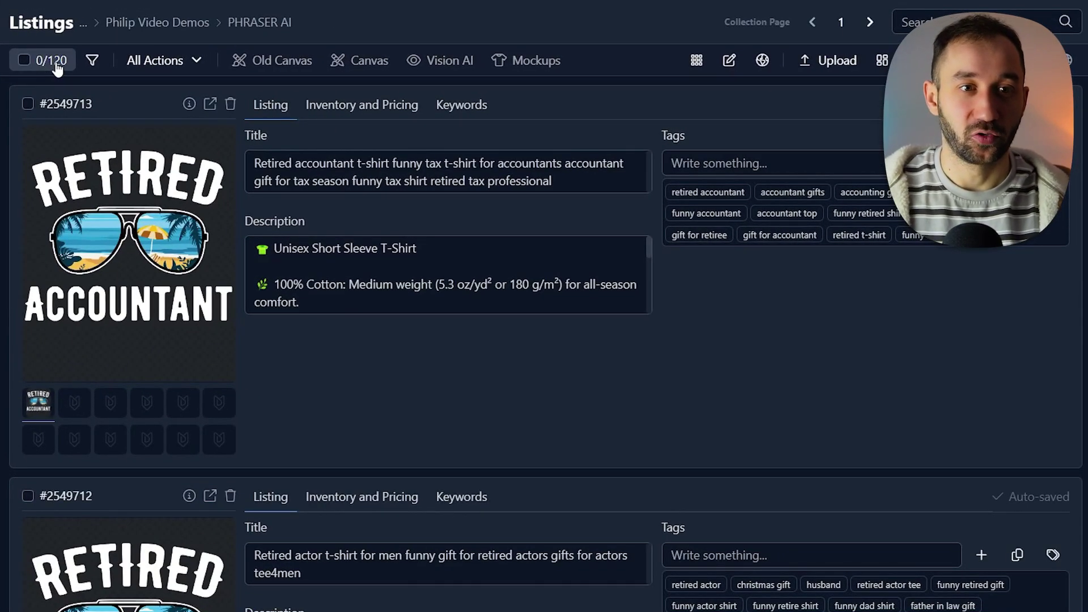
Select all 120 PHRASER AI listings and bring up Vision AI for them.
click(31, 61)
click(85, 147)
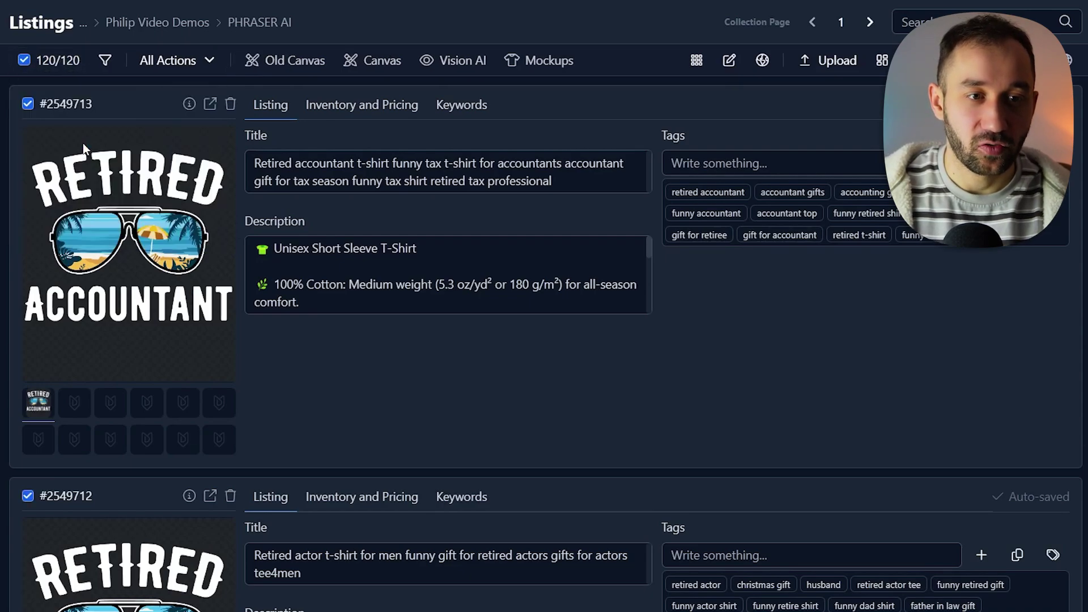
click(480, 67)
Set the Vision AI product type to Sticker.
click(498, 130)
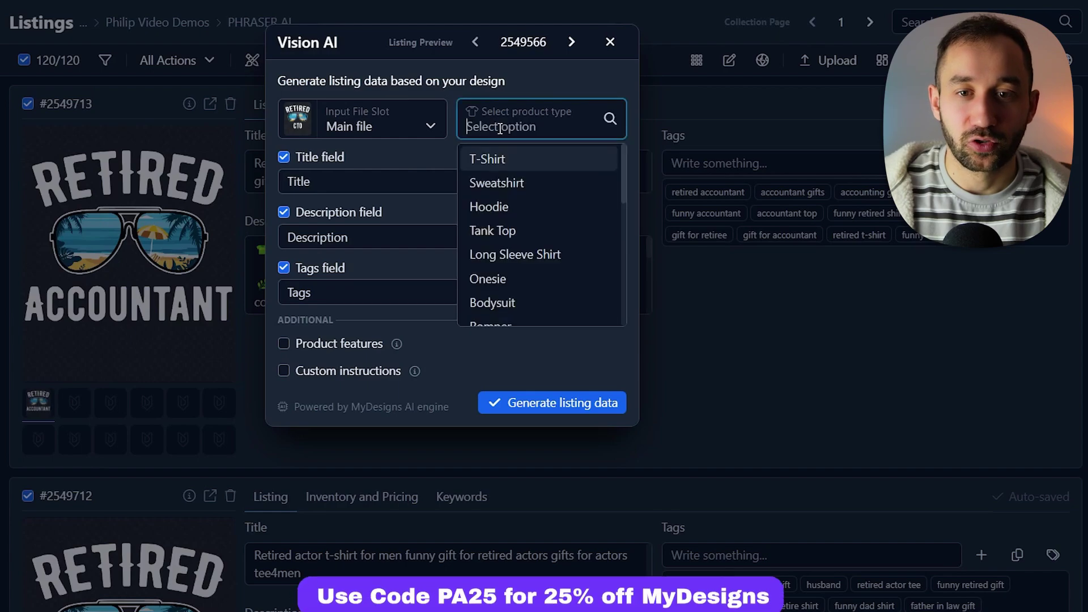
text(st)
click(505, 162)
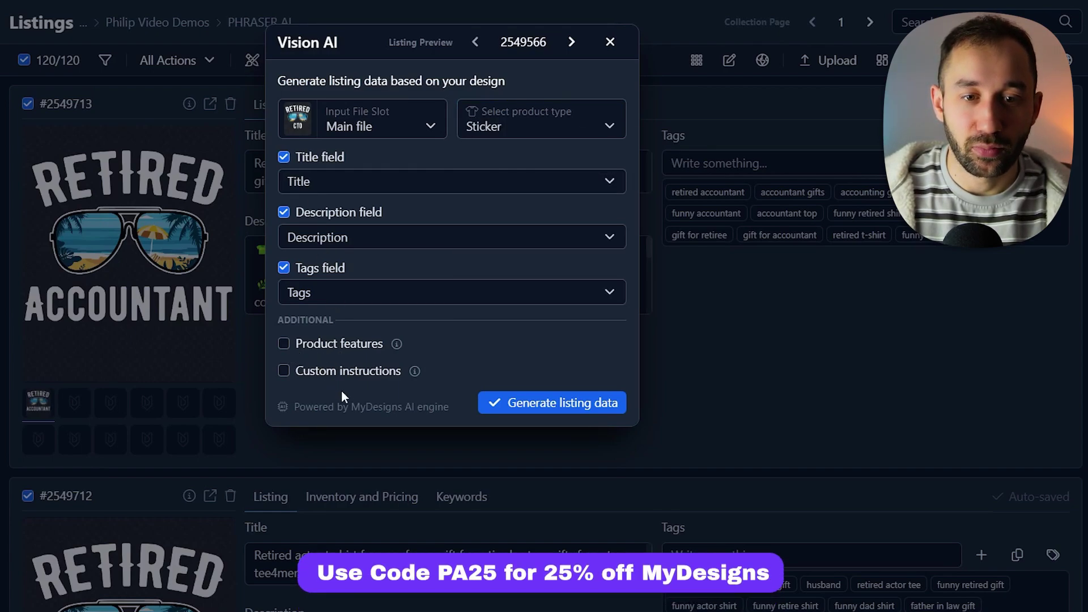
Add custom instructions requesting emojis and 1-3 day dispatch, then generate listing data.
click(301, 374)
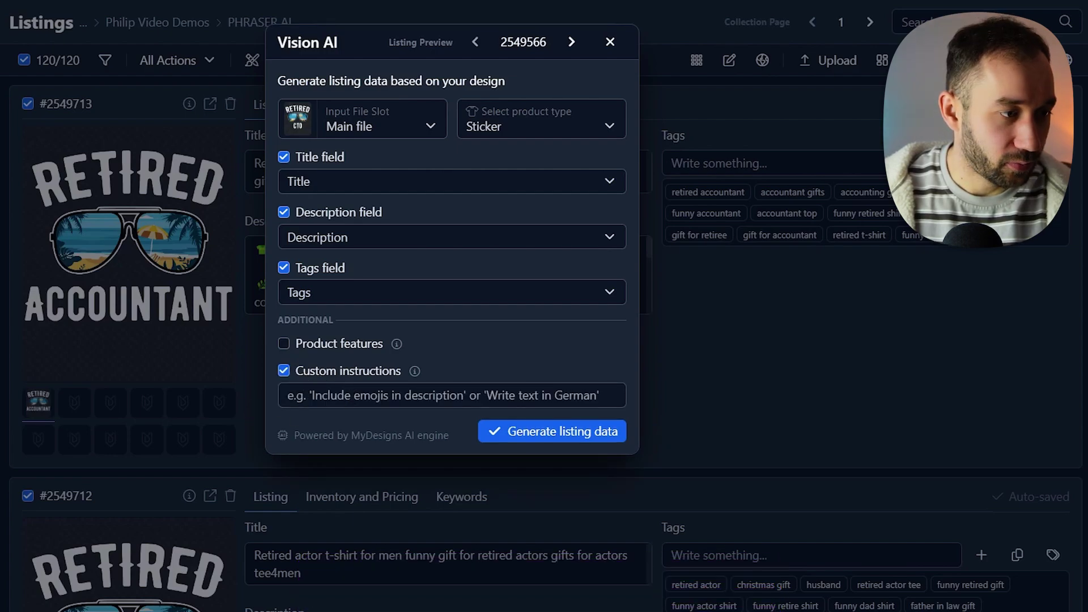
click(301, 395)
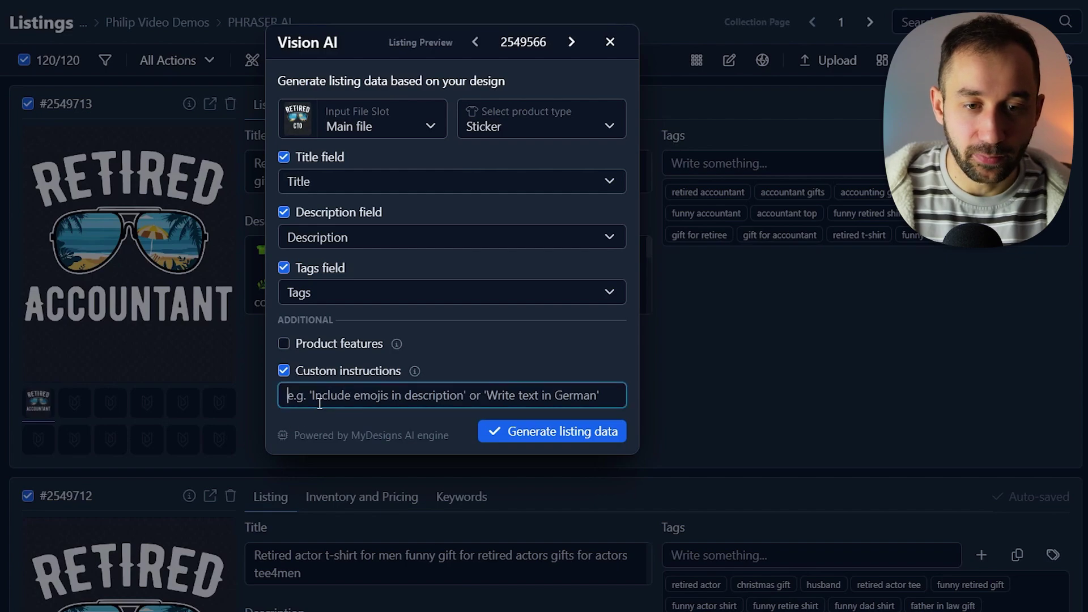
key(ctrl+v)
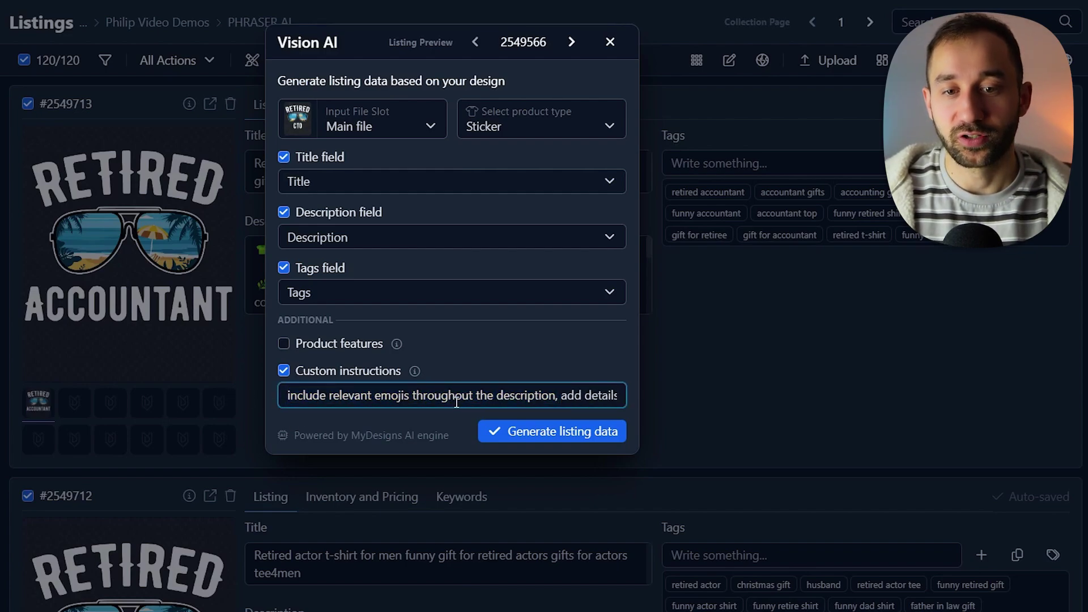
drag(563, 397, 619, 400)
click(620, 400)
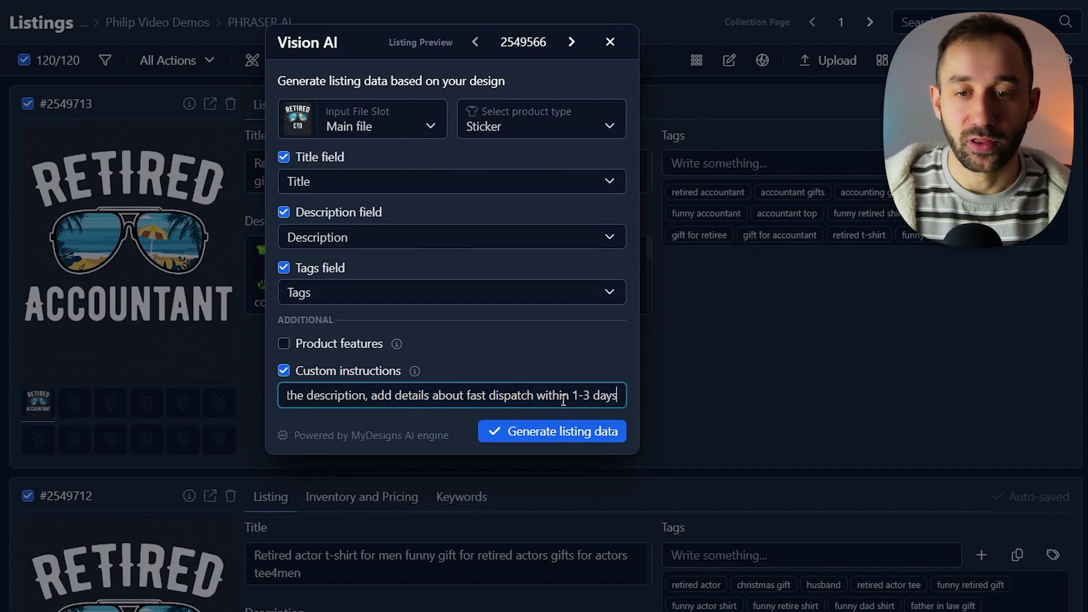
click(565, 439)
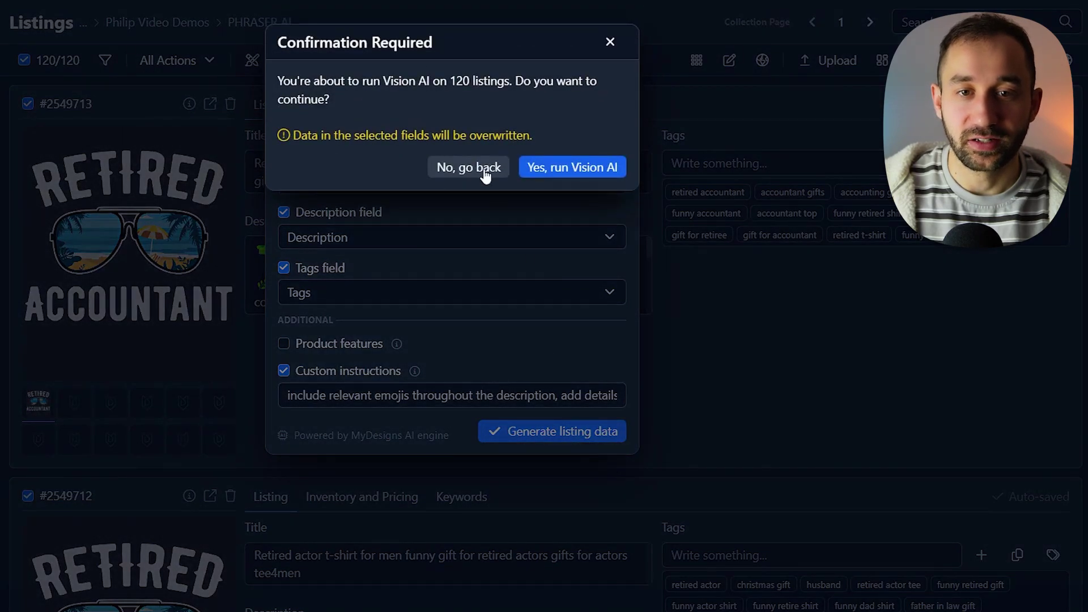
Confirm the Vision AI run on all 120 listings to write sticker copy.
click(585, 168)
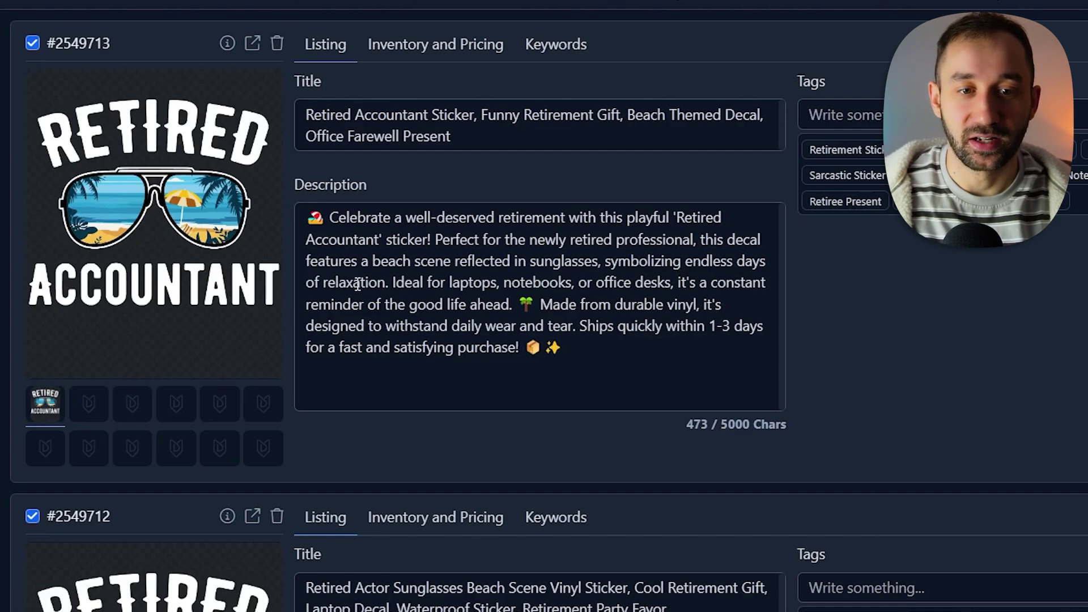
scroll(464, 284, down, 2)
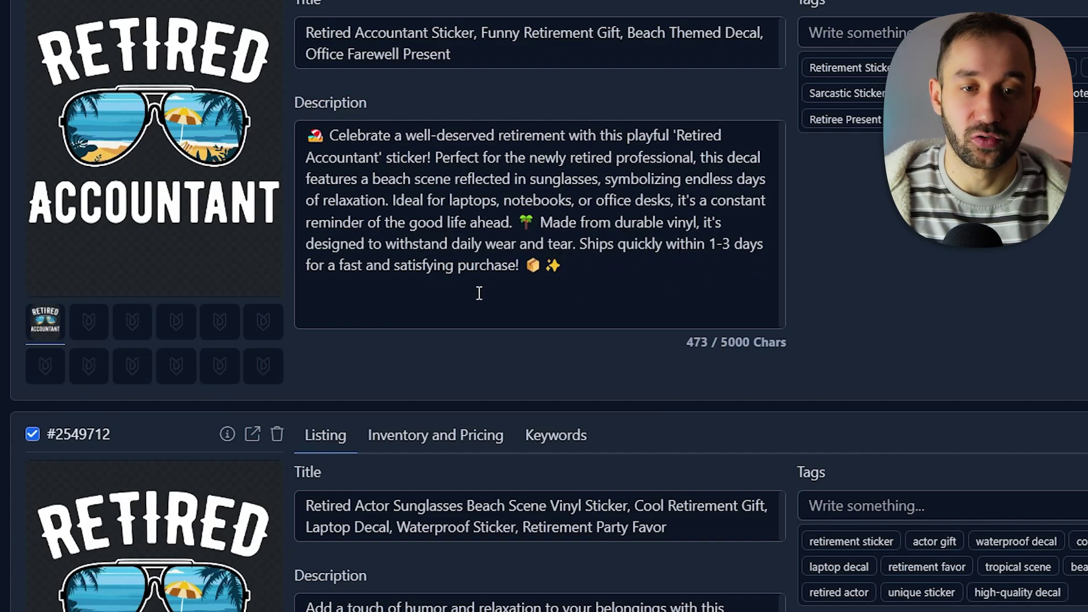
scroll(540, 257, down, 2)
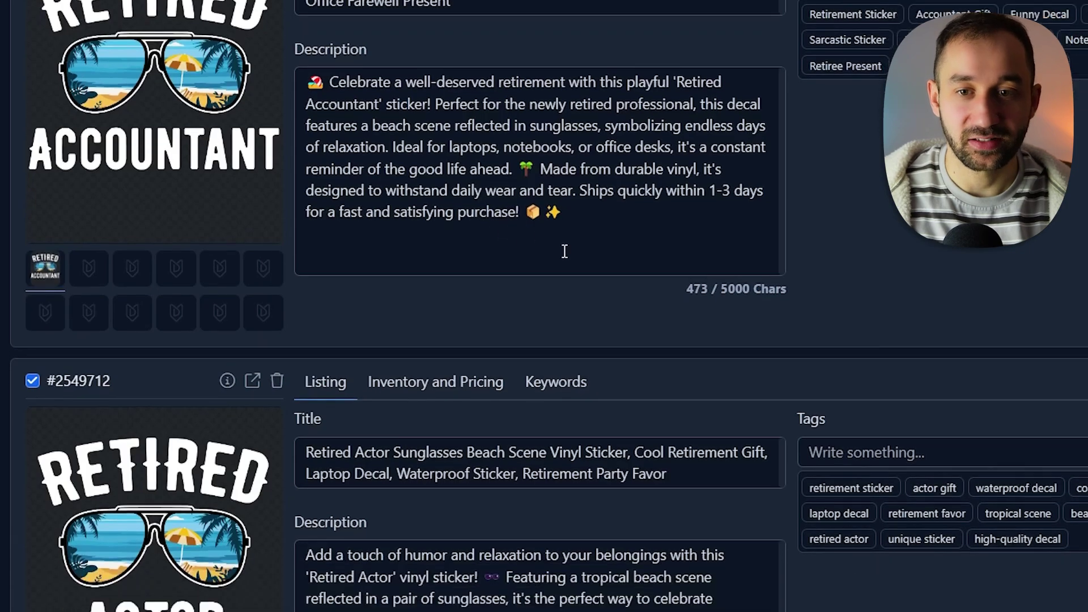
scroll(632, 141, down, 3)
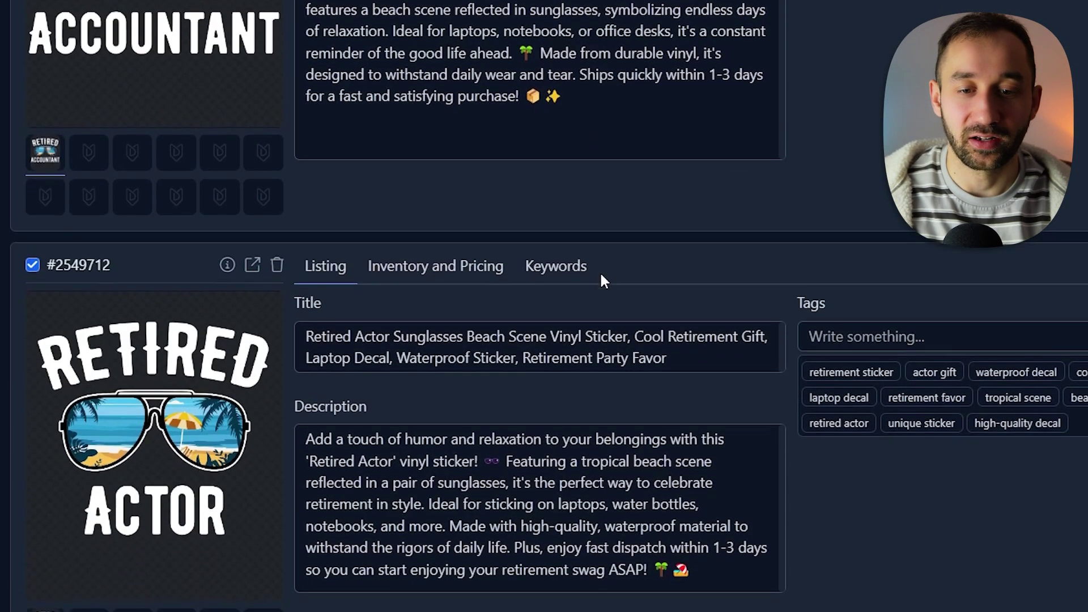
scroll(604, 422, down, 1)
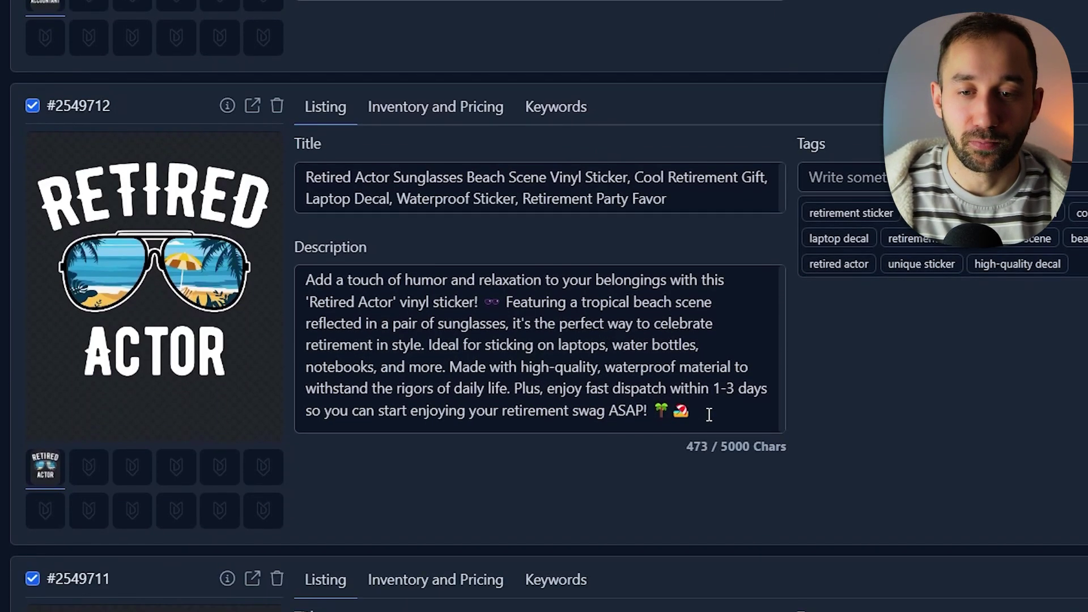
scroll(712, 413, down, 5)
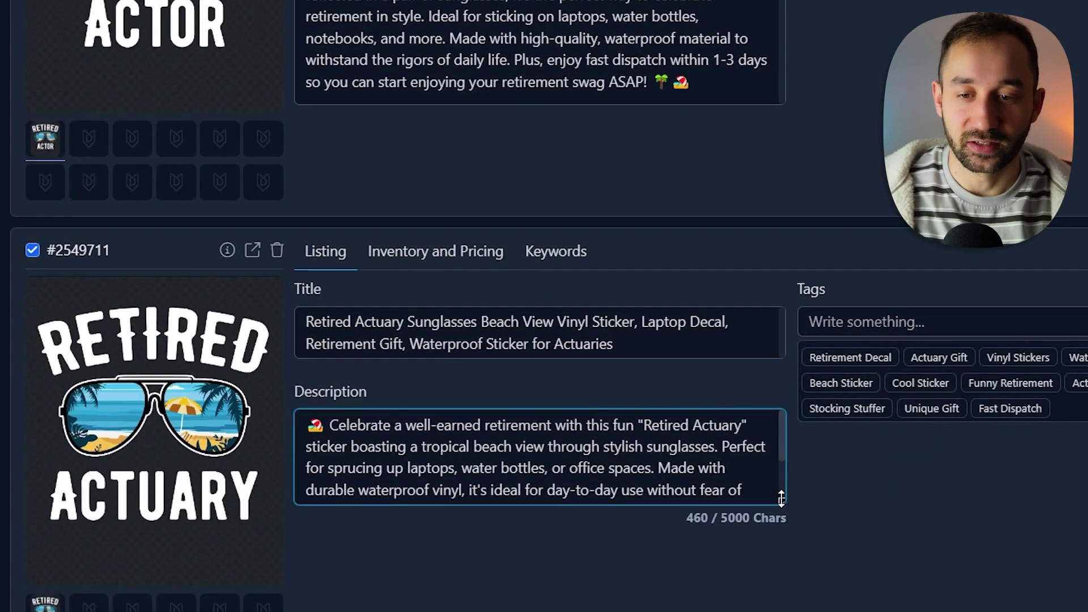
scroll(798, 386, down, 17)
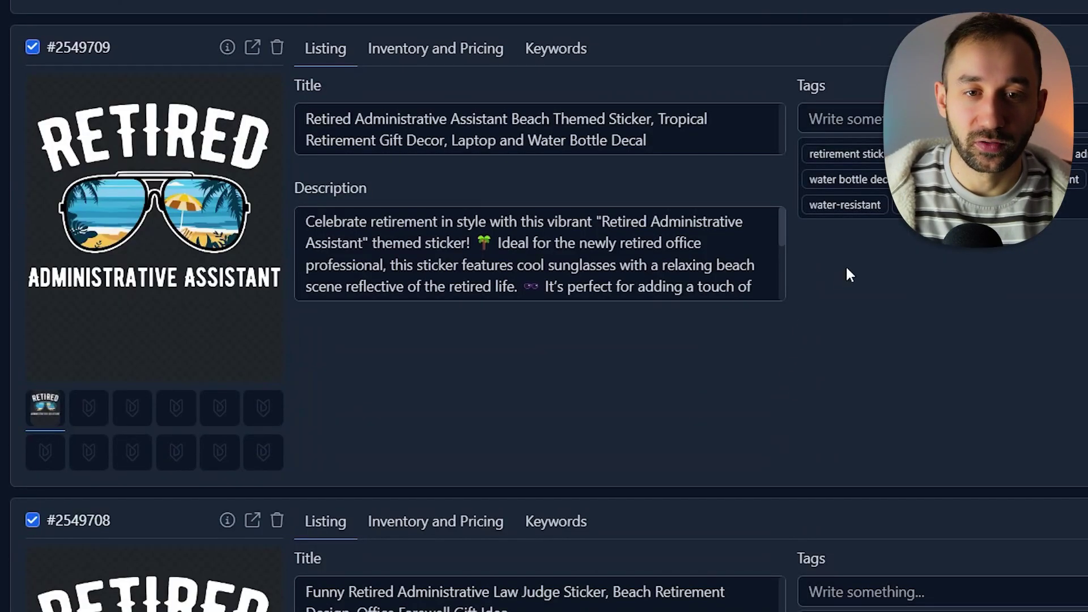
click(365, 114)
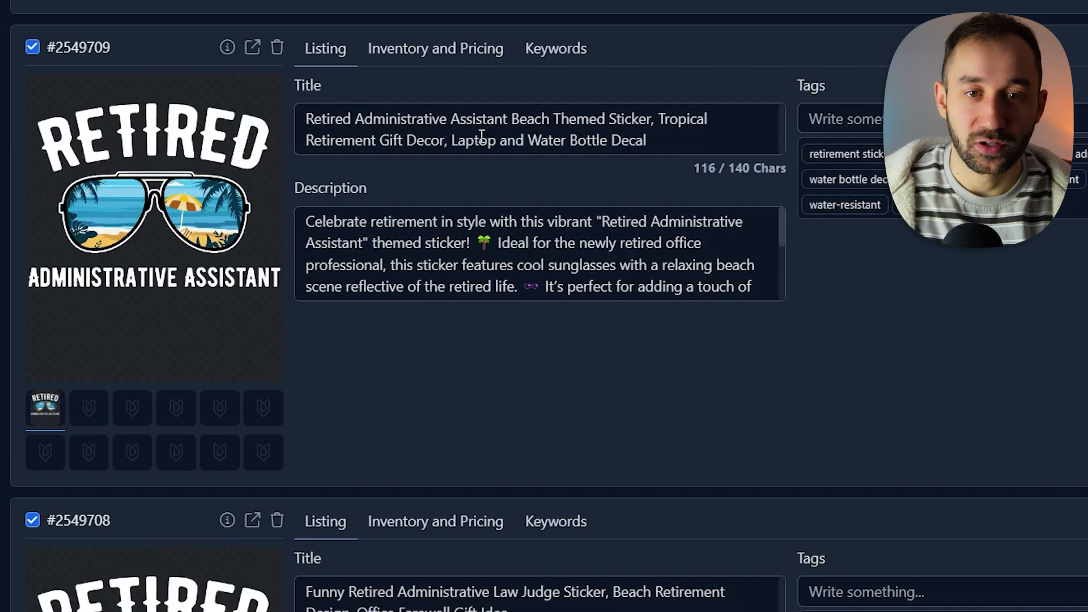
scroll(506, 340, down, 9)
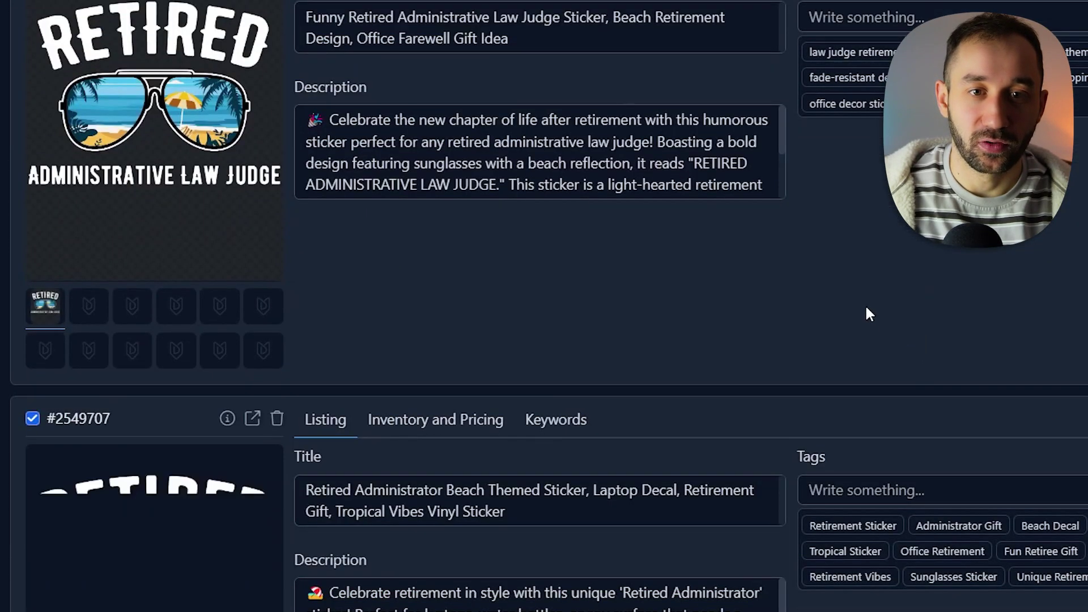
scroll(737, 153, down, 3)
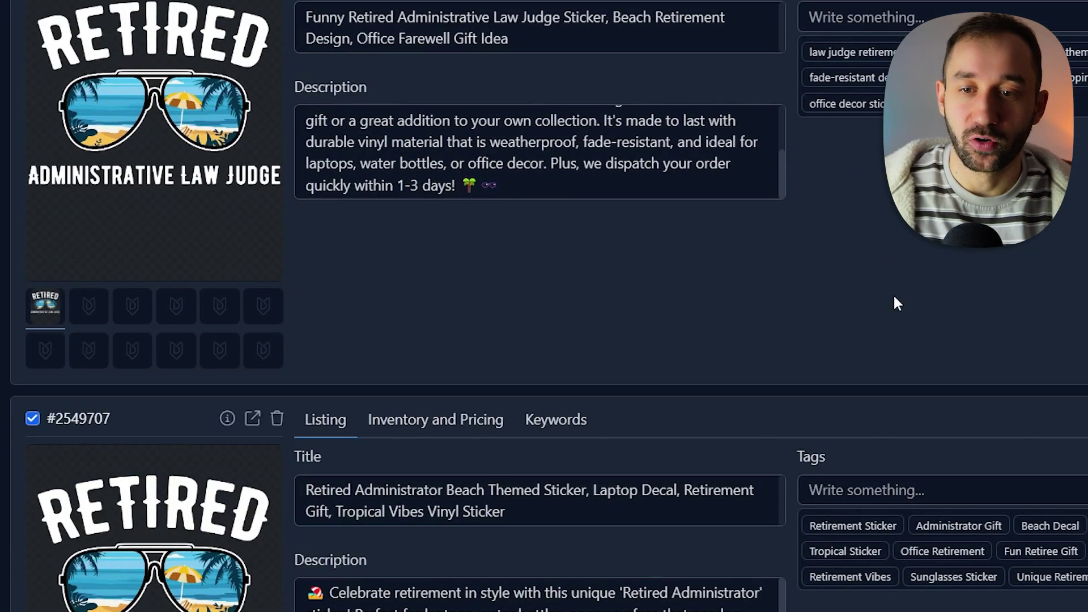
scroll(894, 297, down, 20)
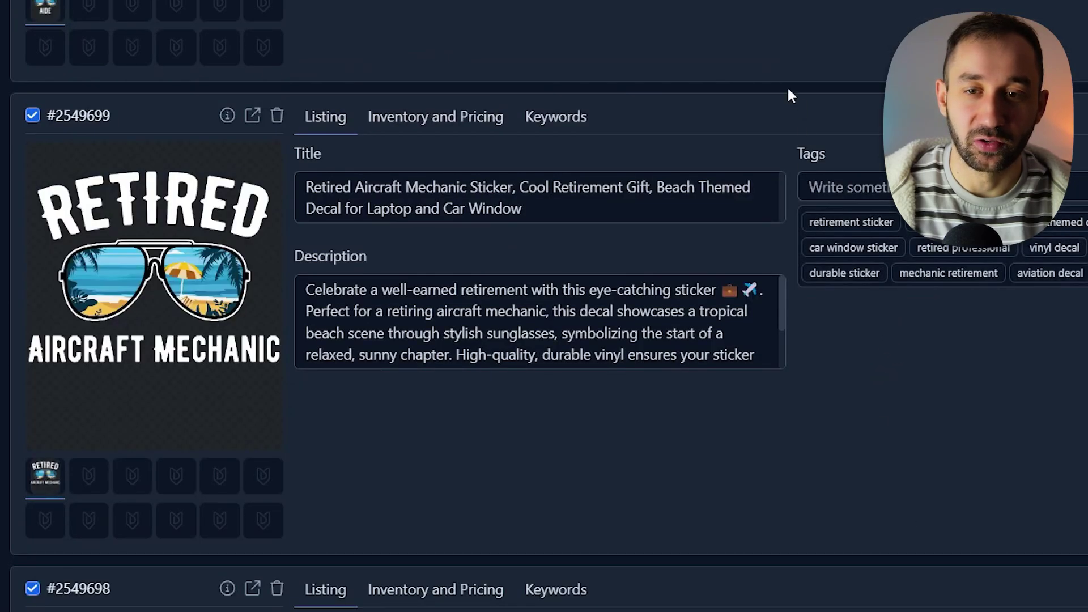
scroll(795, 505, down, 20)
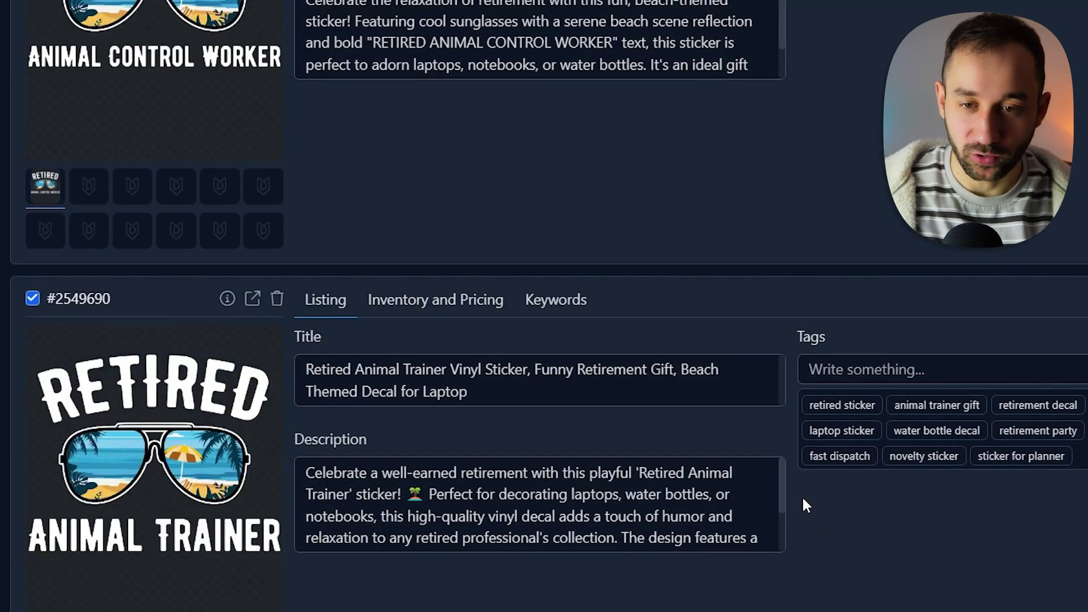
middle_click(879, 597)
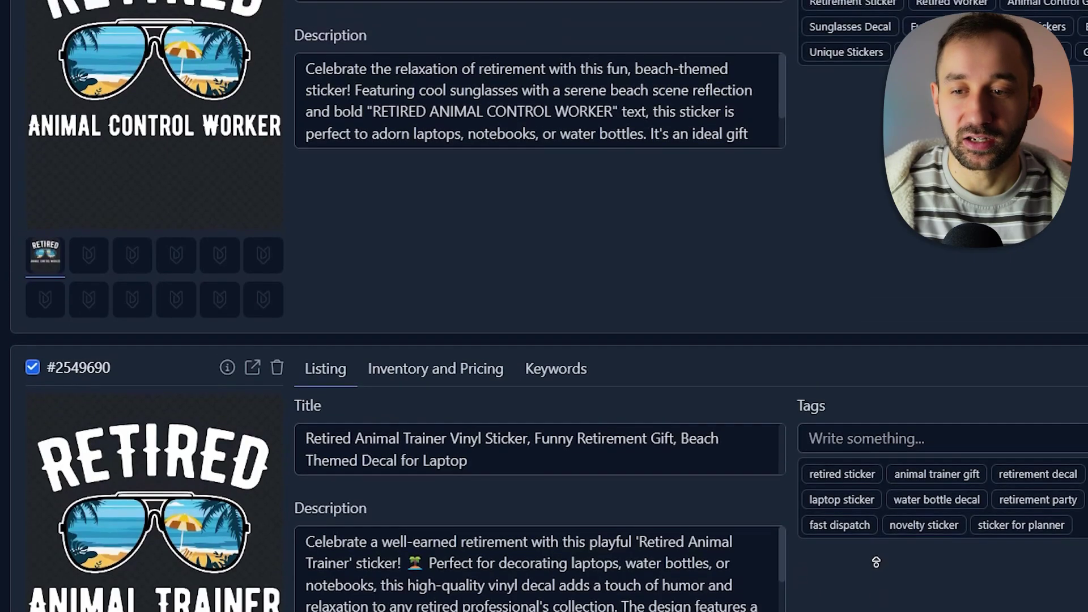
scroll(876, 562, down, 20)
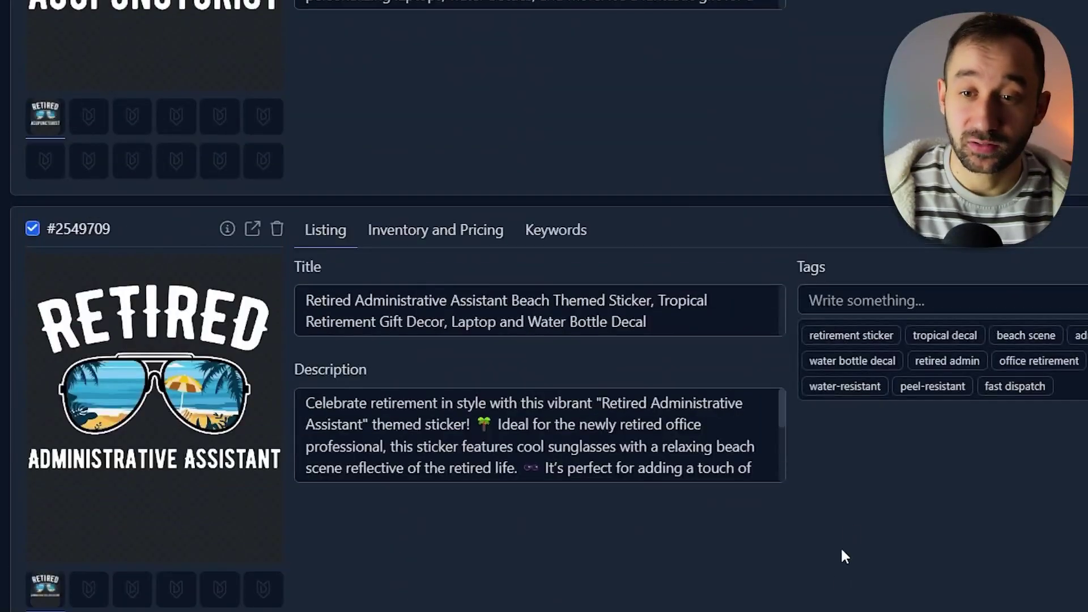
scroll(842, 546, up, 10)
click(547, 109)
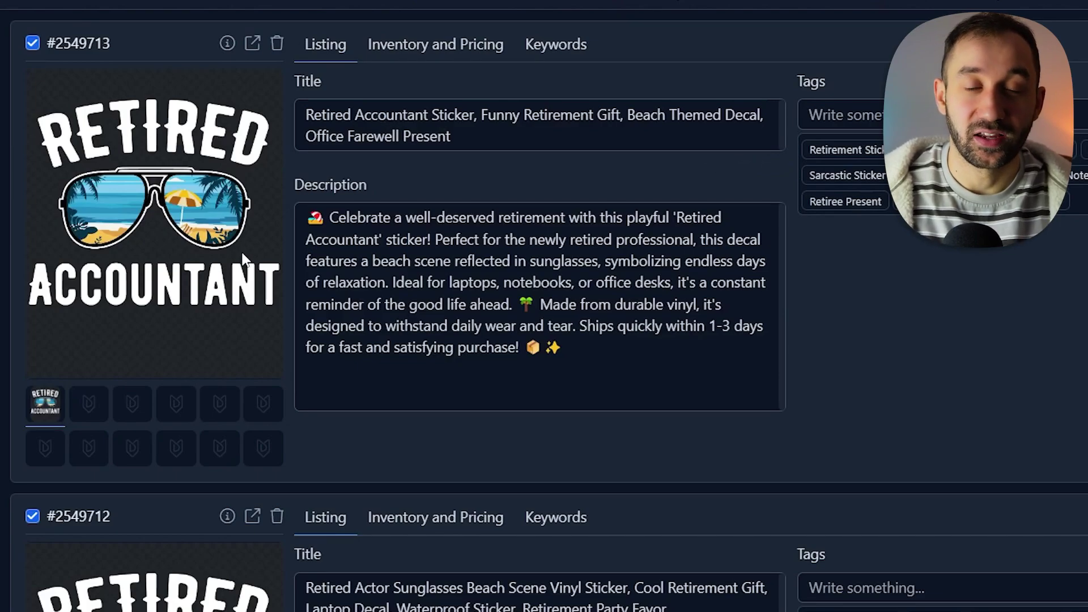
scroll(243, 261, up, 1)
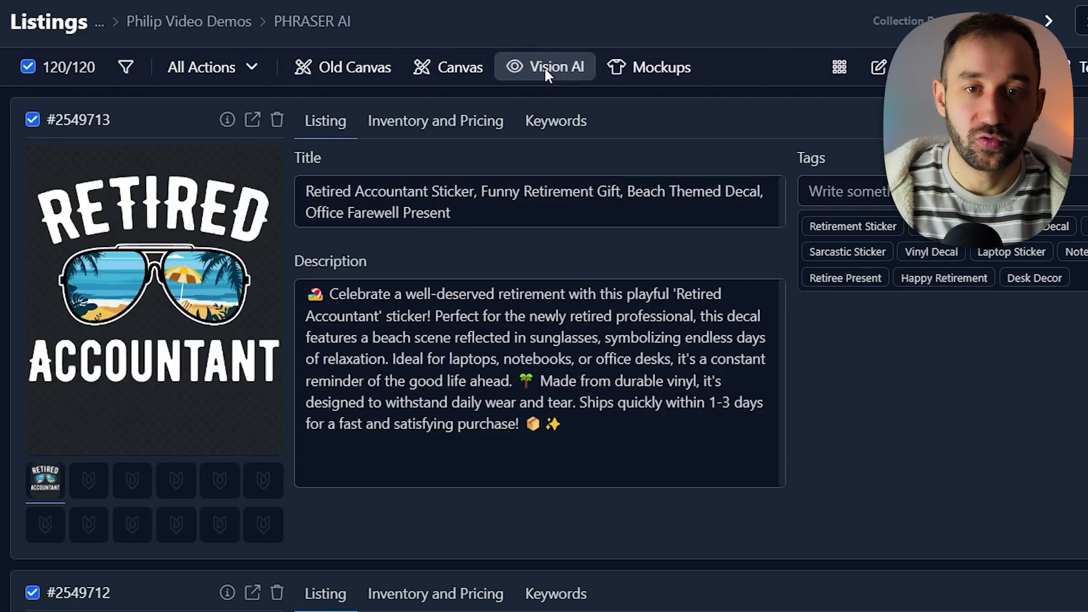
Start a new Vision AI run with product type Other (Please specify).
click(545, 69)
click(686, 152)
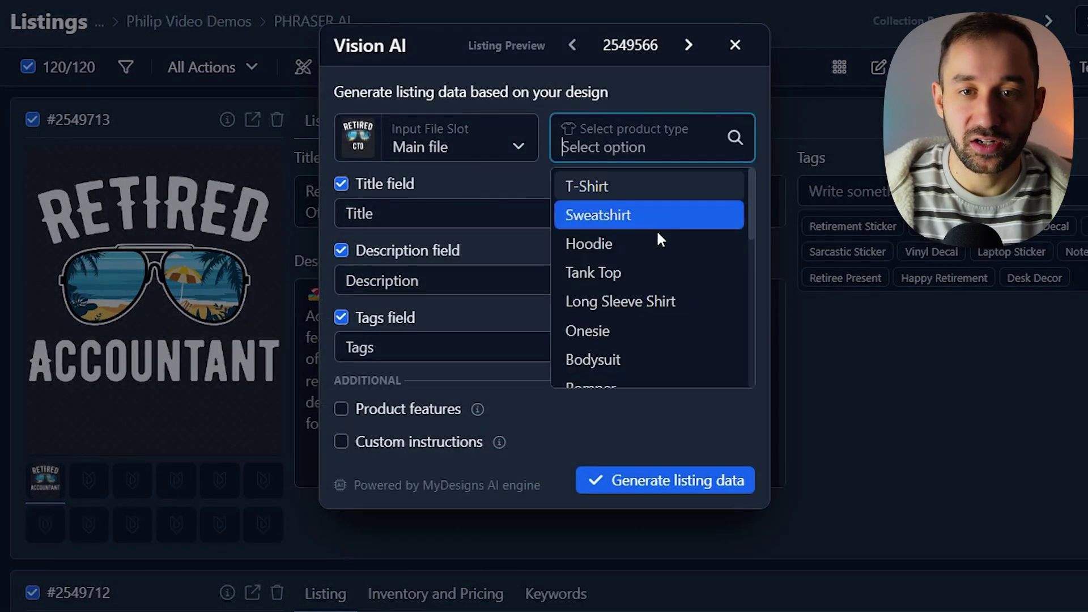
scroll(657, 230, down, 5)
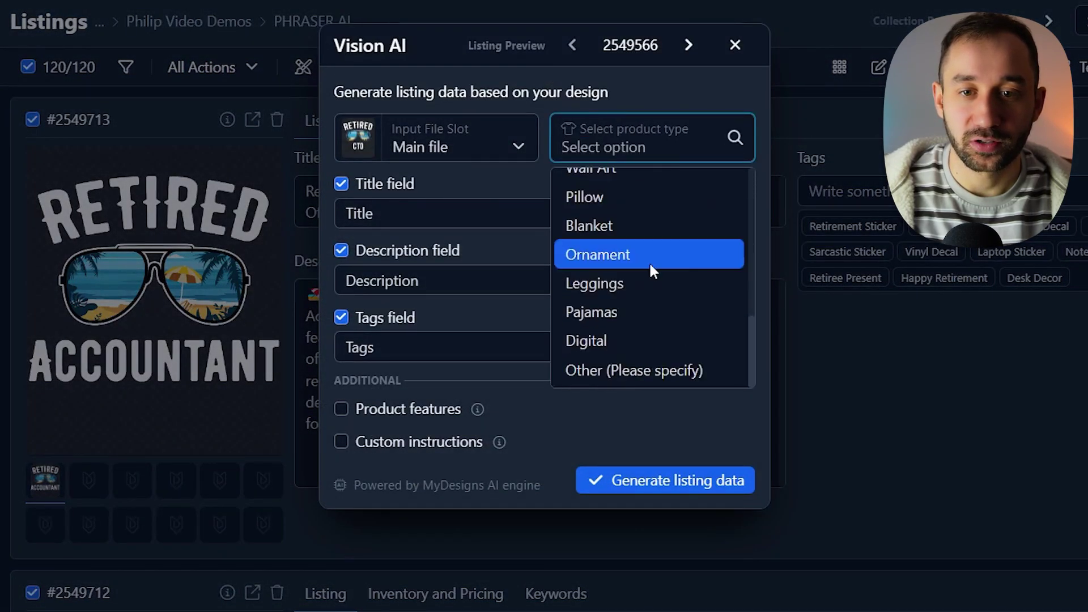
click(621, 334)
click(625, 136)
scroll(632, 269, down, 5)
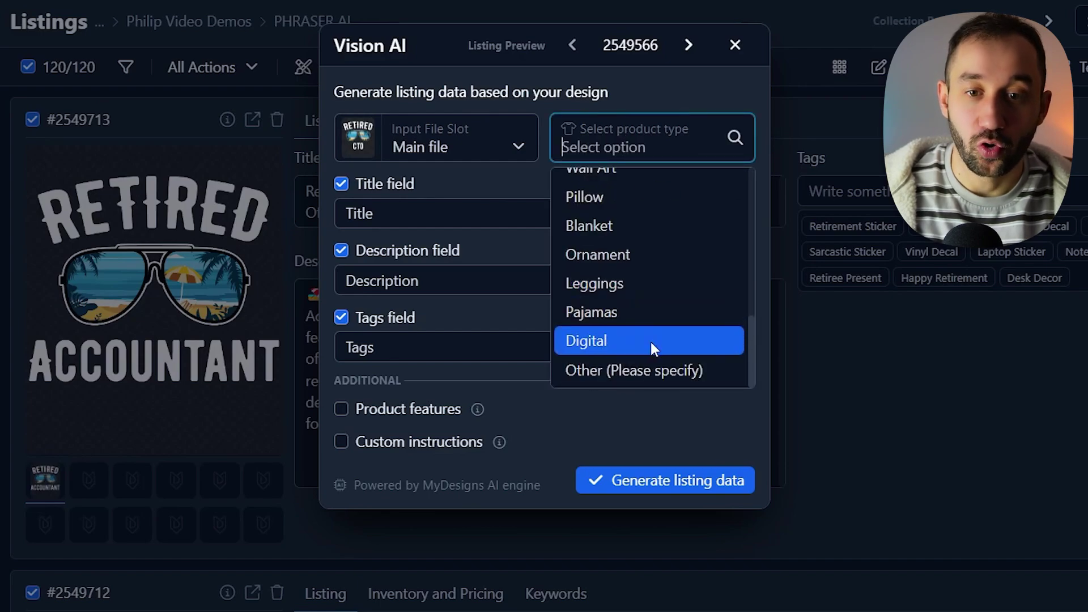
click(601, 371)
Describe the product as 'instant download, svg, png, eps, dxf' and generate listing data.
click(607, 199)
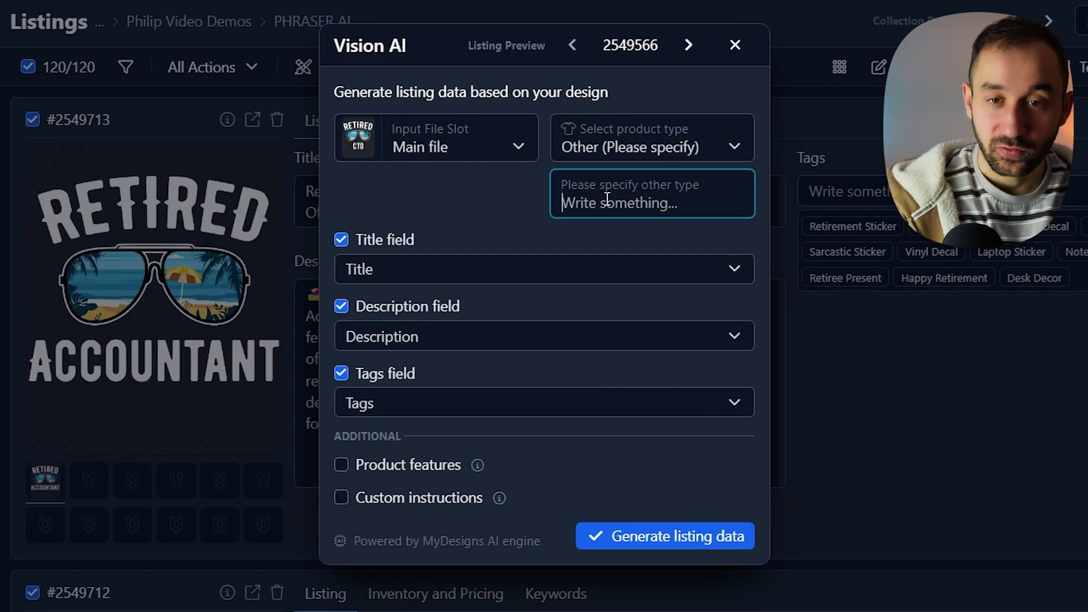
text(instant)
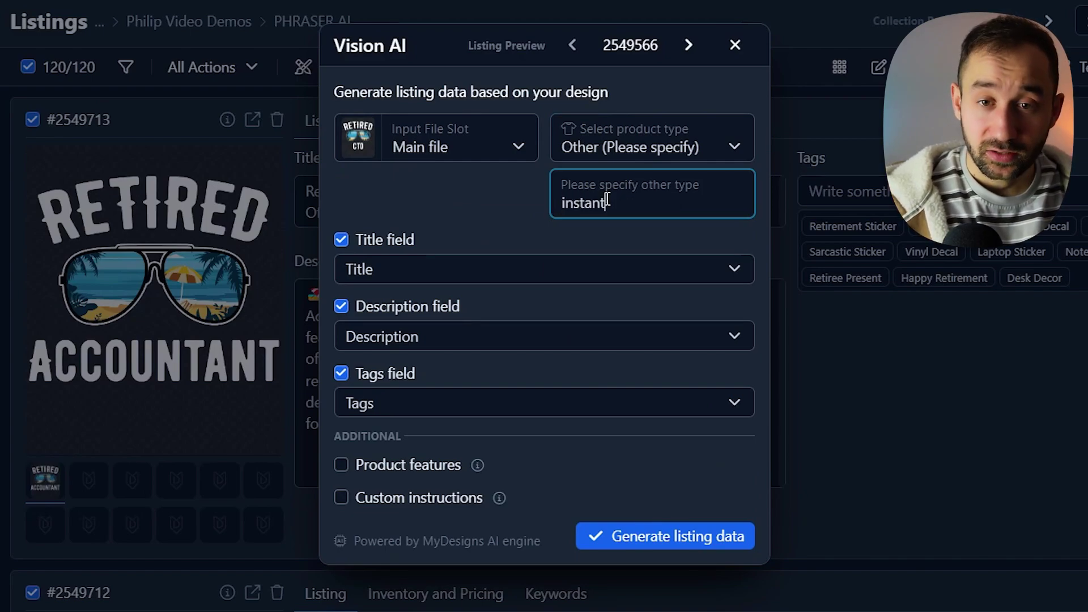
text( download, svg,)
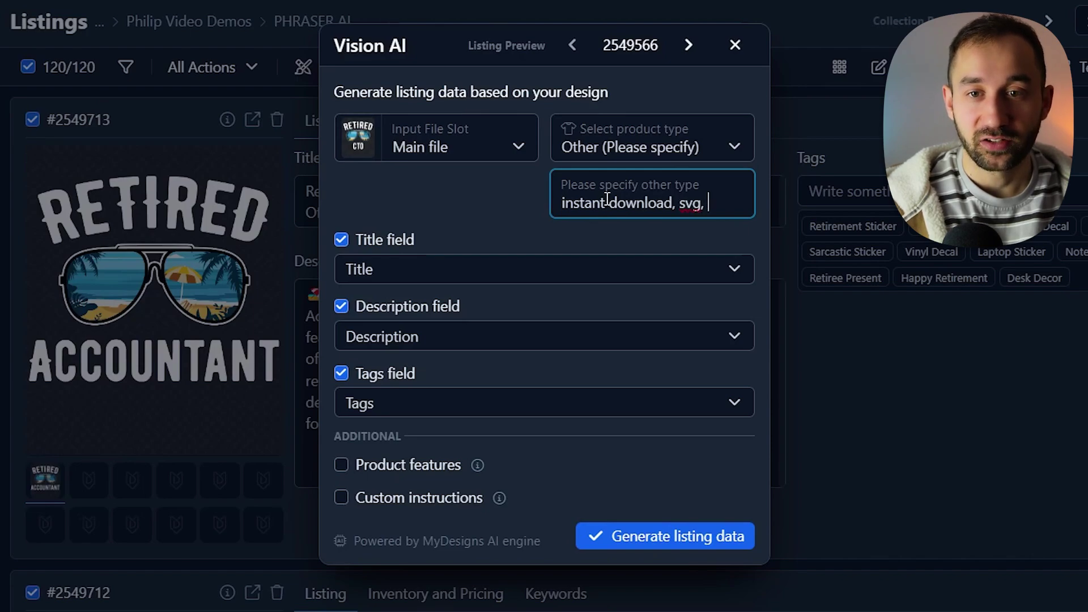
text( png, eps,)
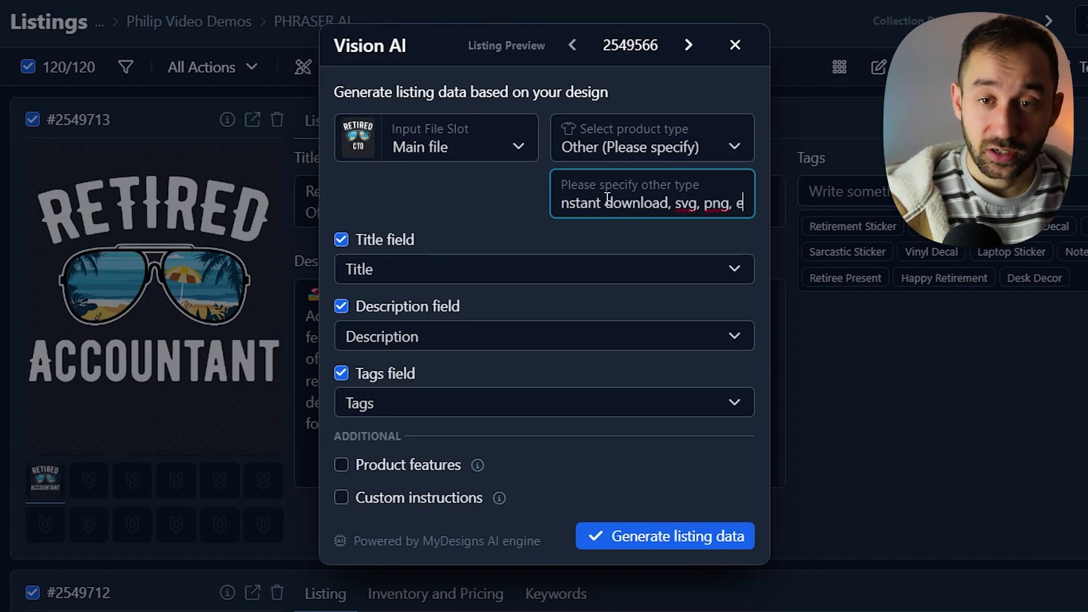
text(dxf)
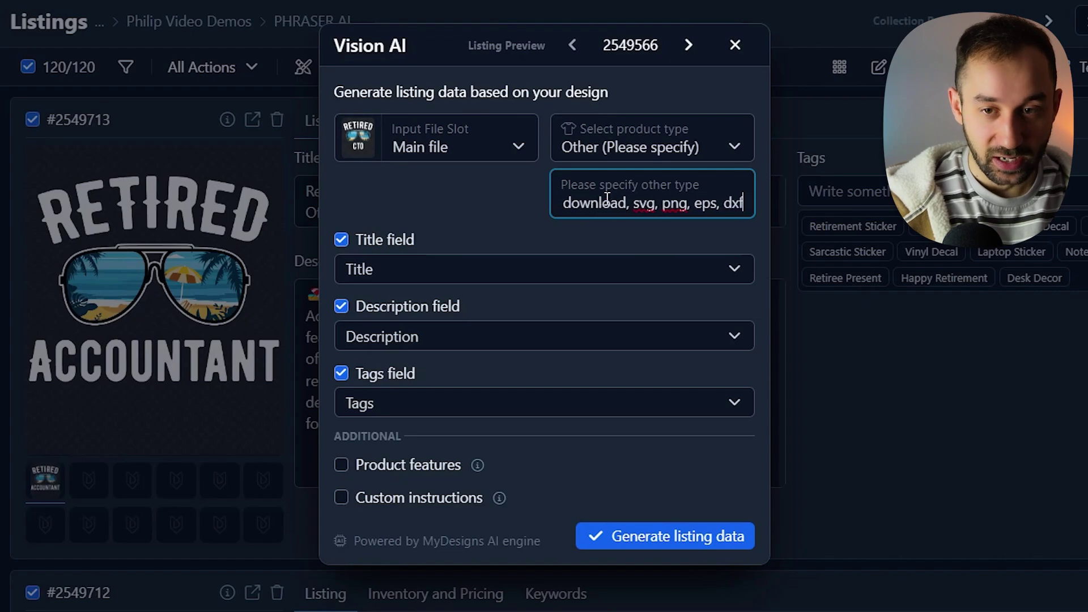
drag(717, 204, 590, 203)
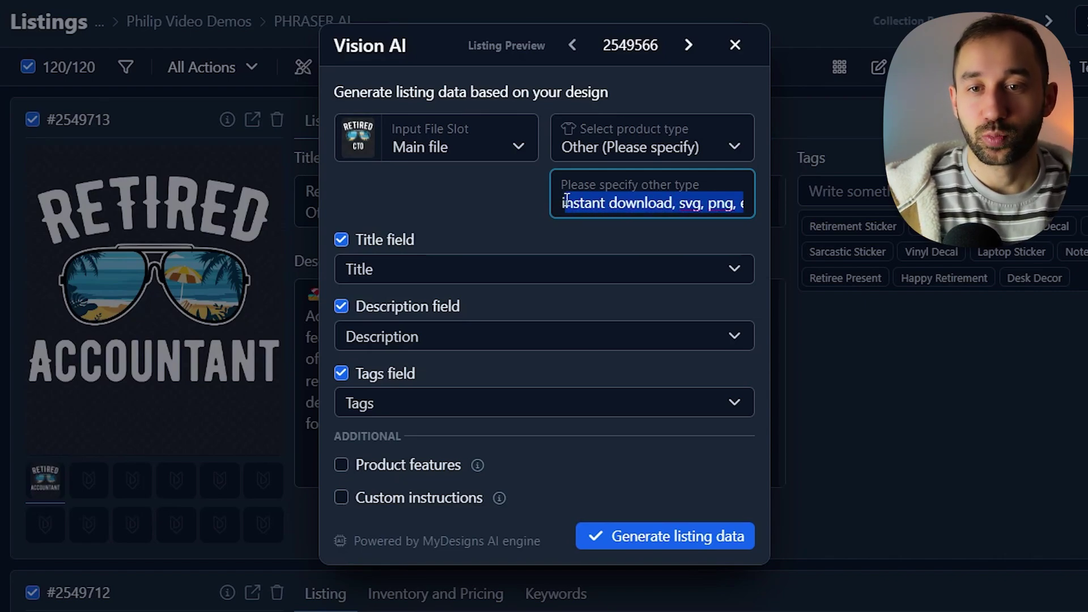
click(592, 203)
click(720, 543)
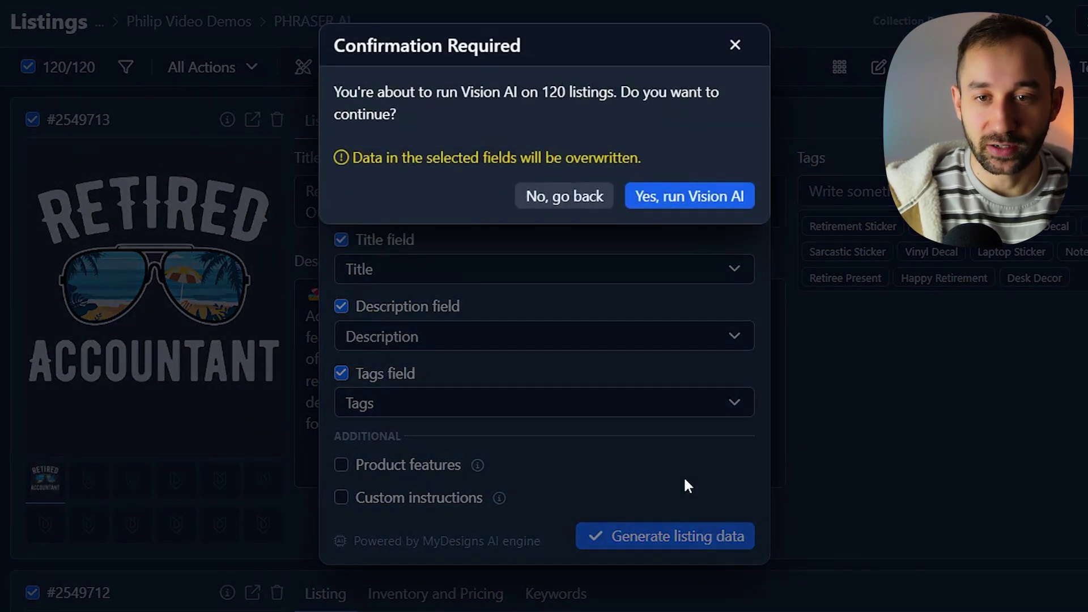
Confirm the 120-listing run and review the Retired Accountant listing's new digital-download description and title.
click(706, 214)
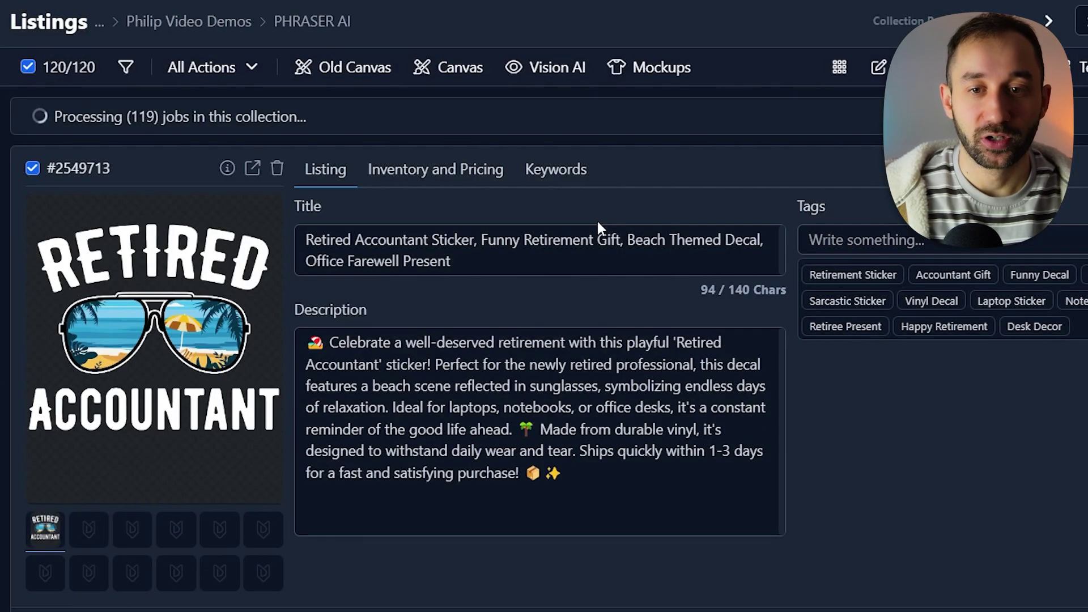
click(737, 494)
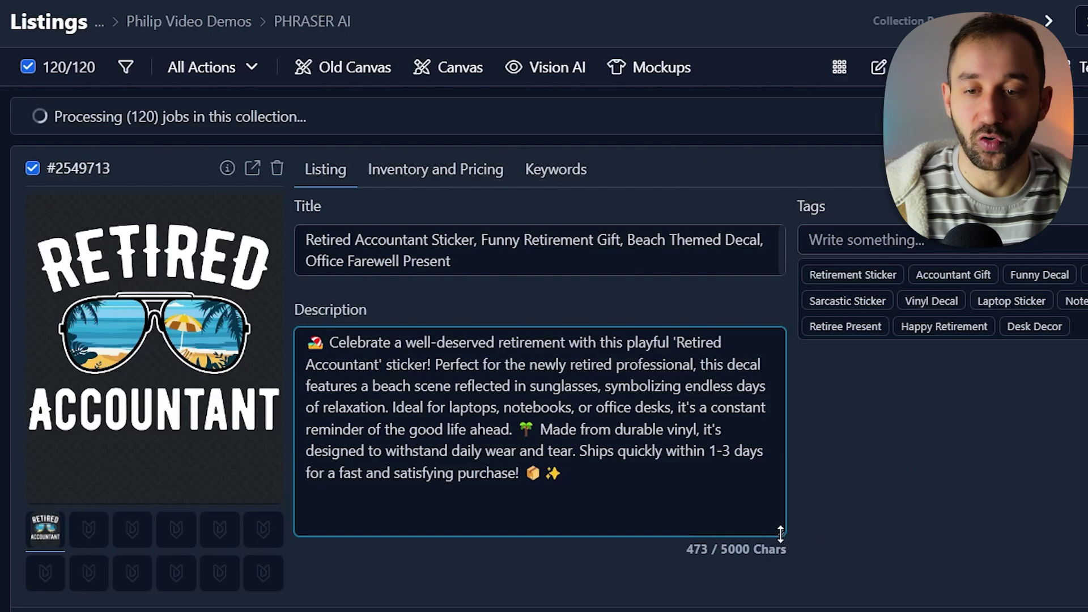
drag(781, 533, 781, 498)
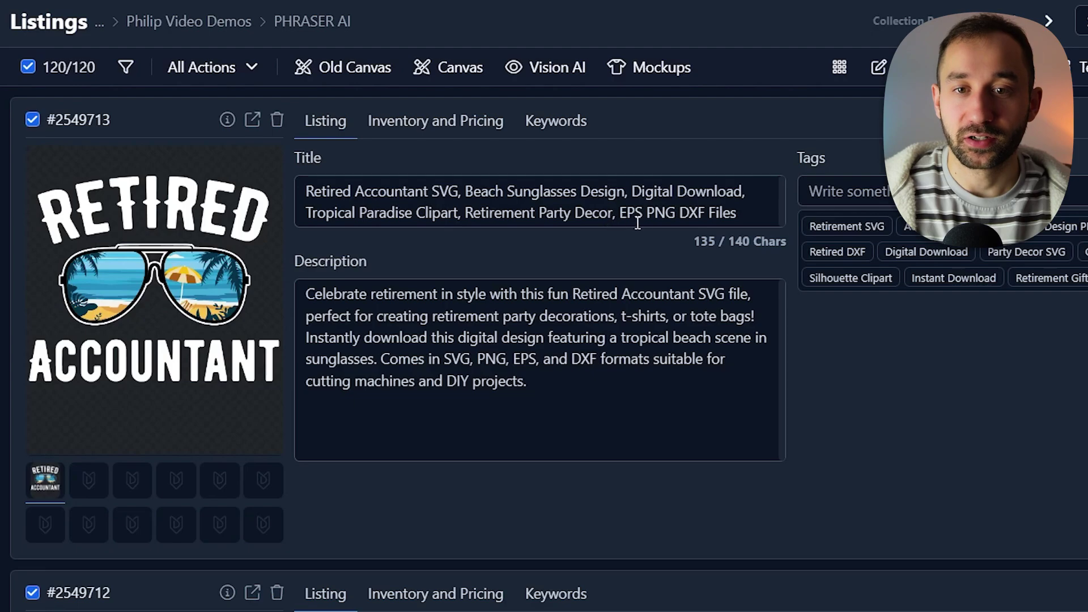
click(655, 221)
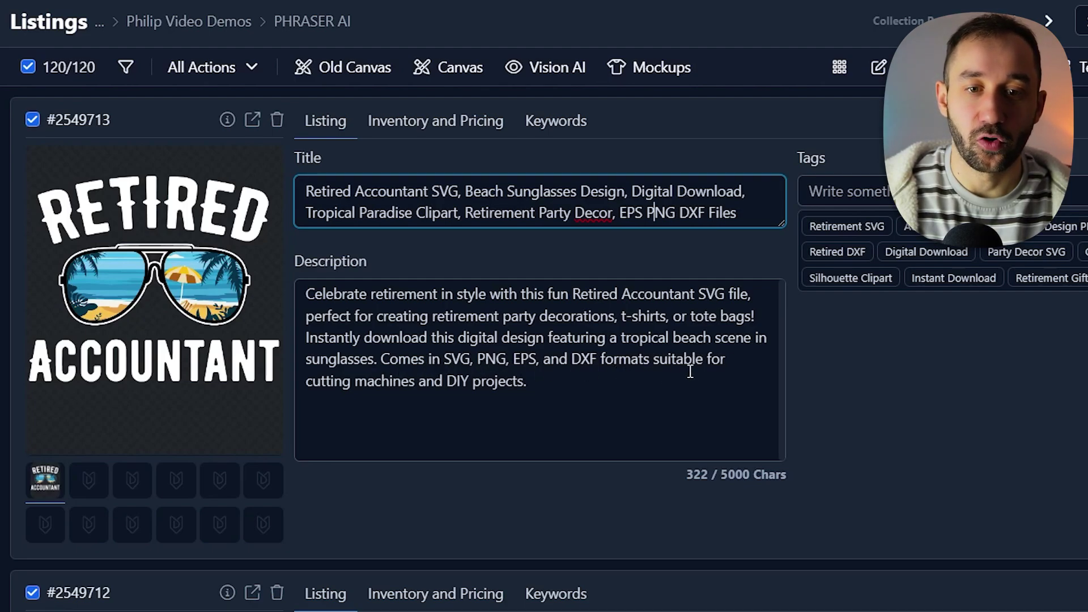
scroll(639, 370, down, 6)
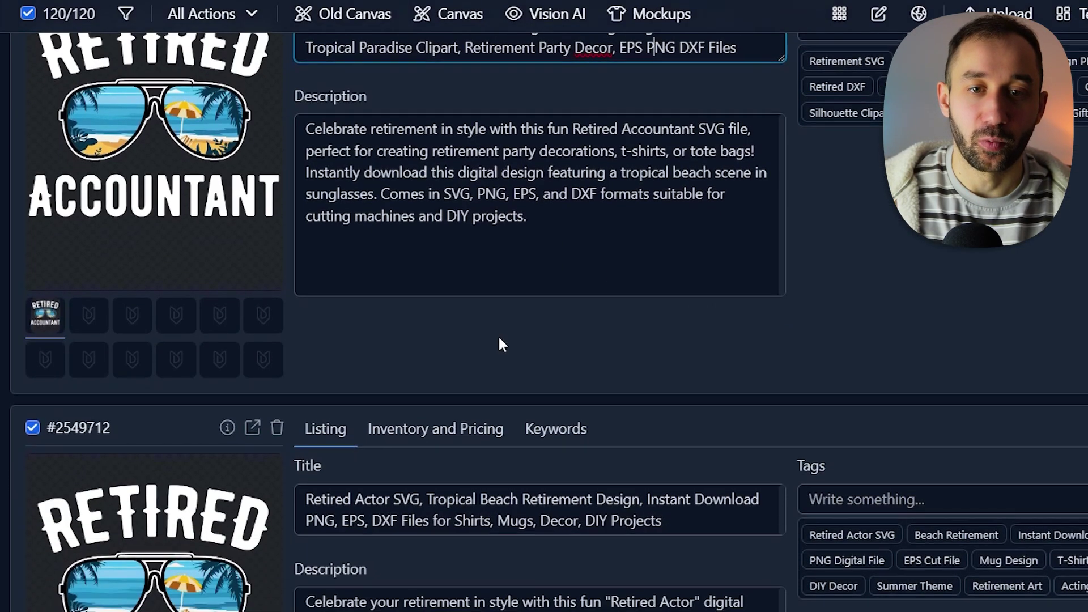
scroll(809, 358, down, 3)
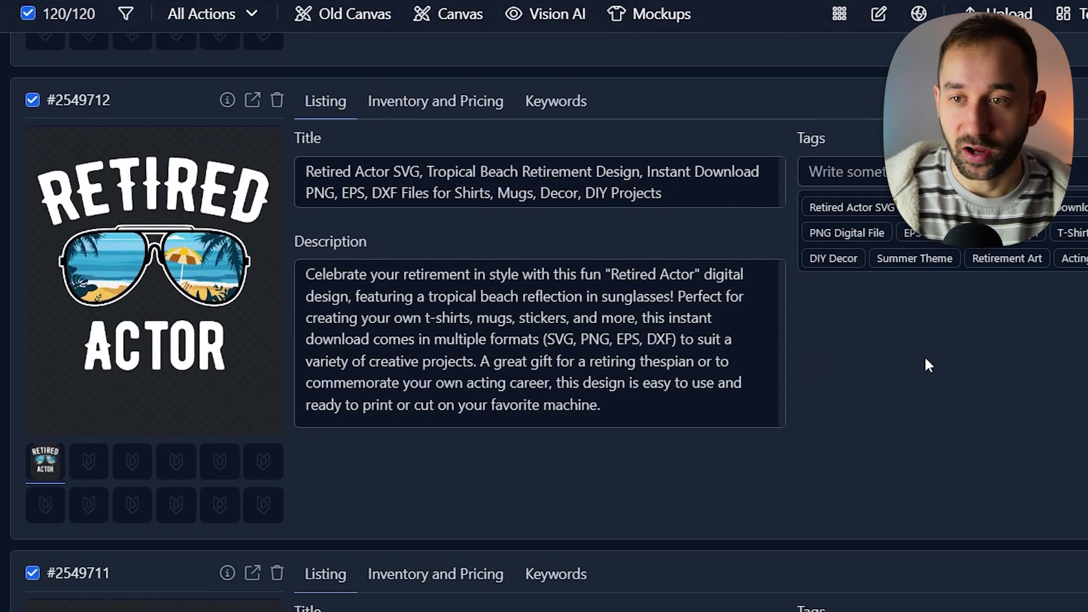
scroll(930, 342, down, 4)
scroll(767, 365, down, 3)
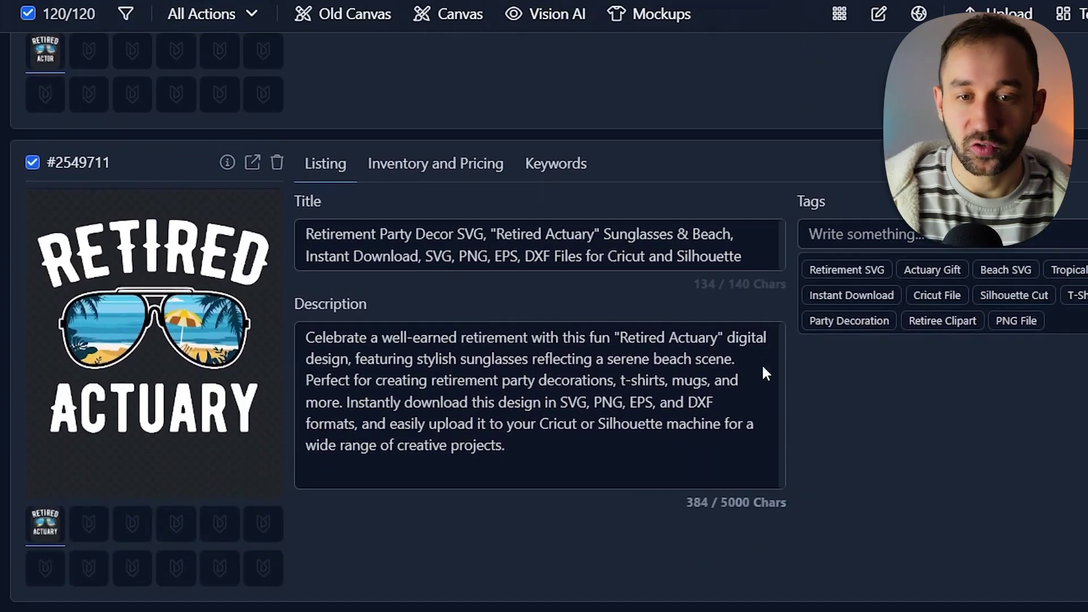
scroll(872, 409, down, 20)
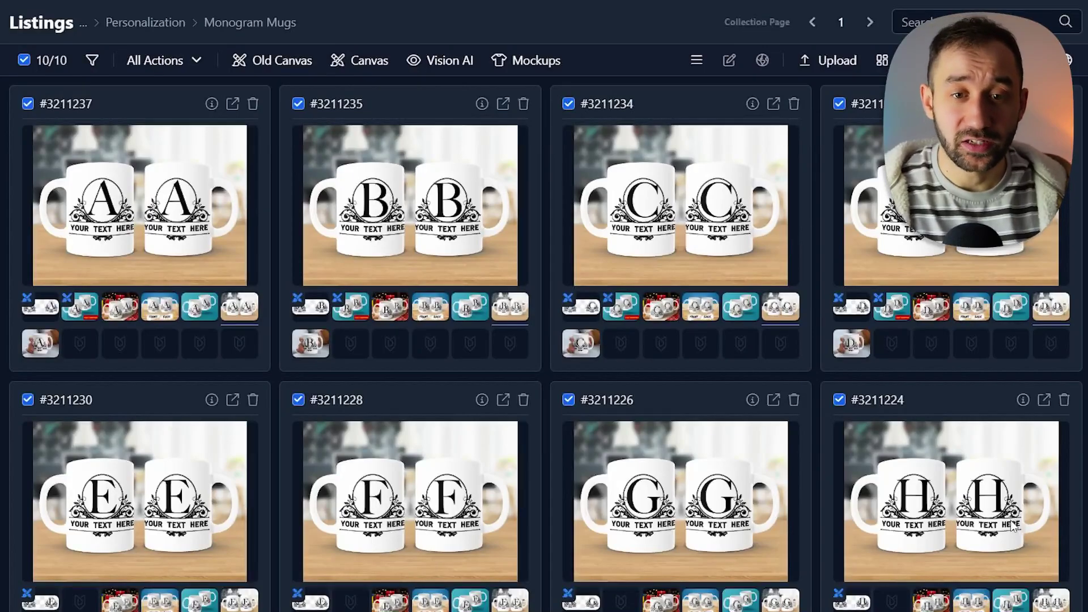
Scroll through the monogram mug listings A through J and back to the top.
scroll(535, 368, down, 1)
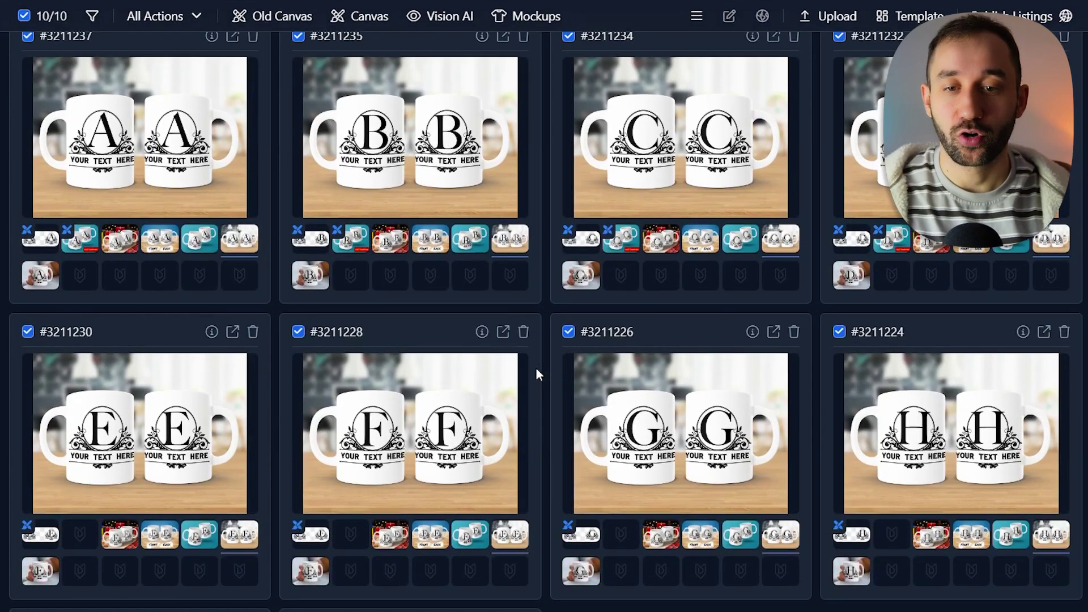
scroll(540, 368, down, 1)
scroll(459, 348, down, 1)
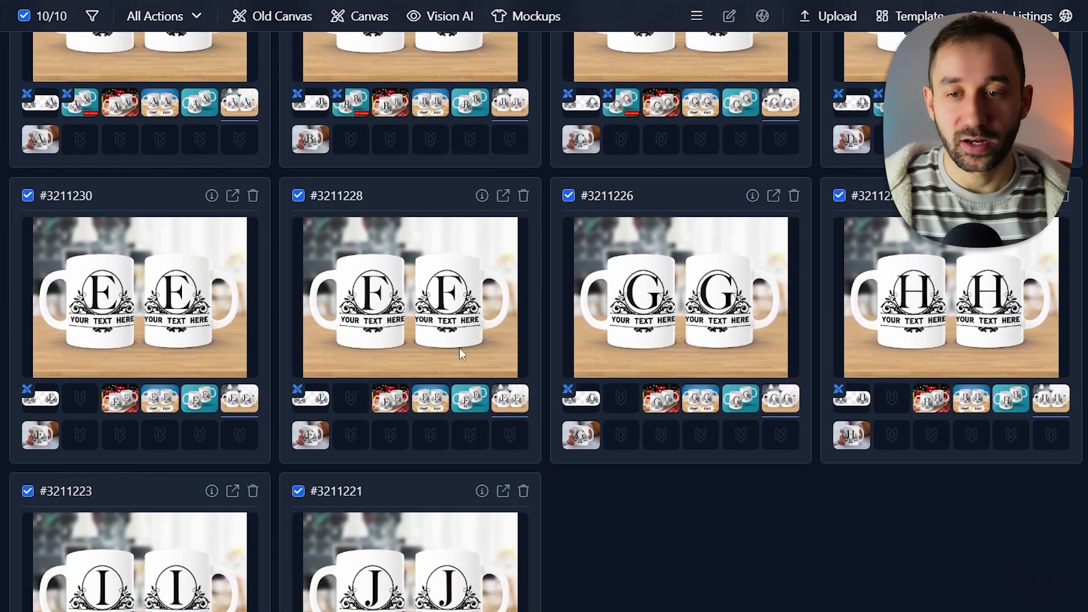
scroll(458, 330, down, 1)
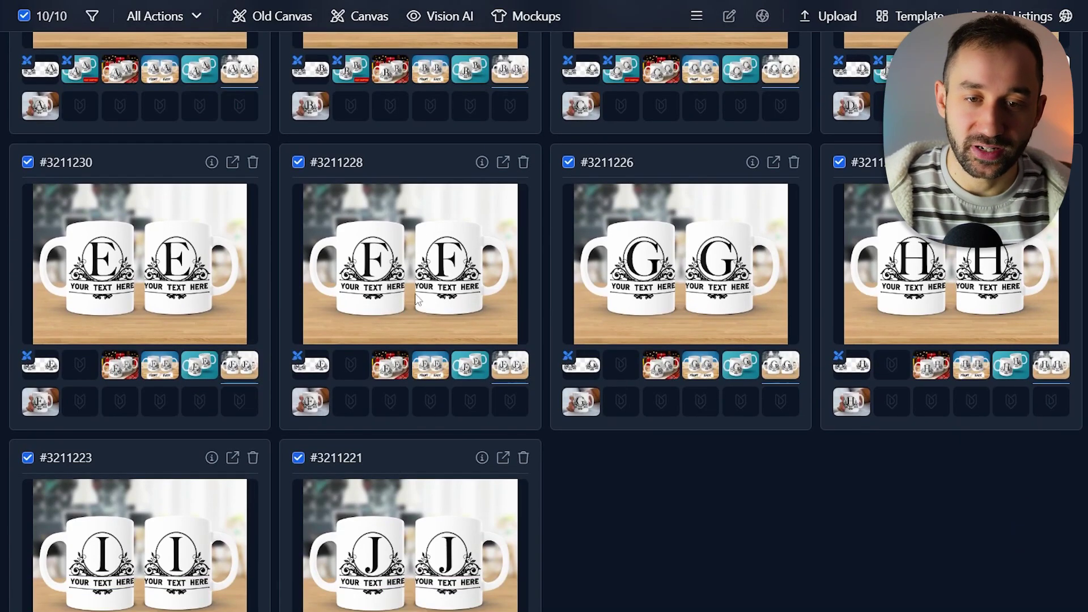
scroll(553, 357, up, 4)
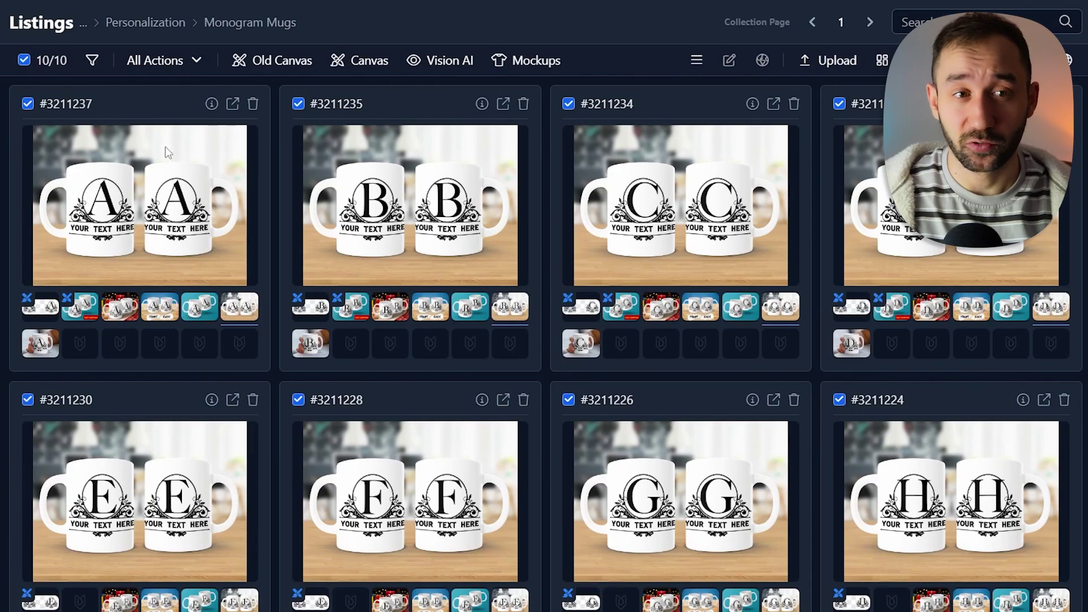
Set up Vision AI for the mug listings with product type Mug.
click(46, 73)
click(53, 138)
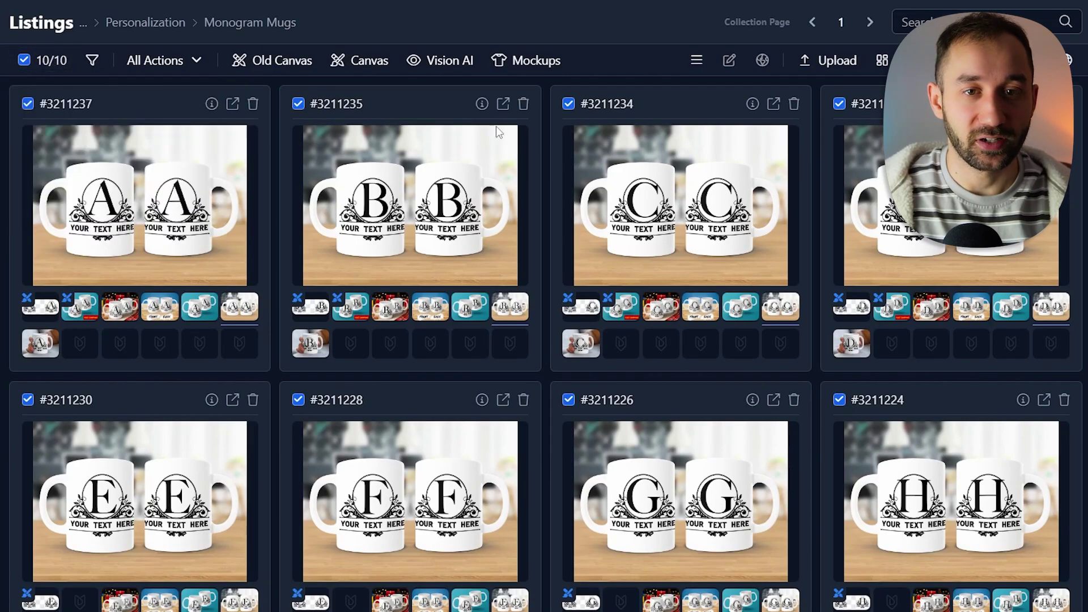
click(452, 66)
click(548, 126)
text(m)
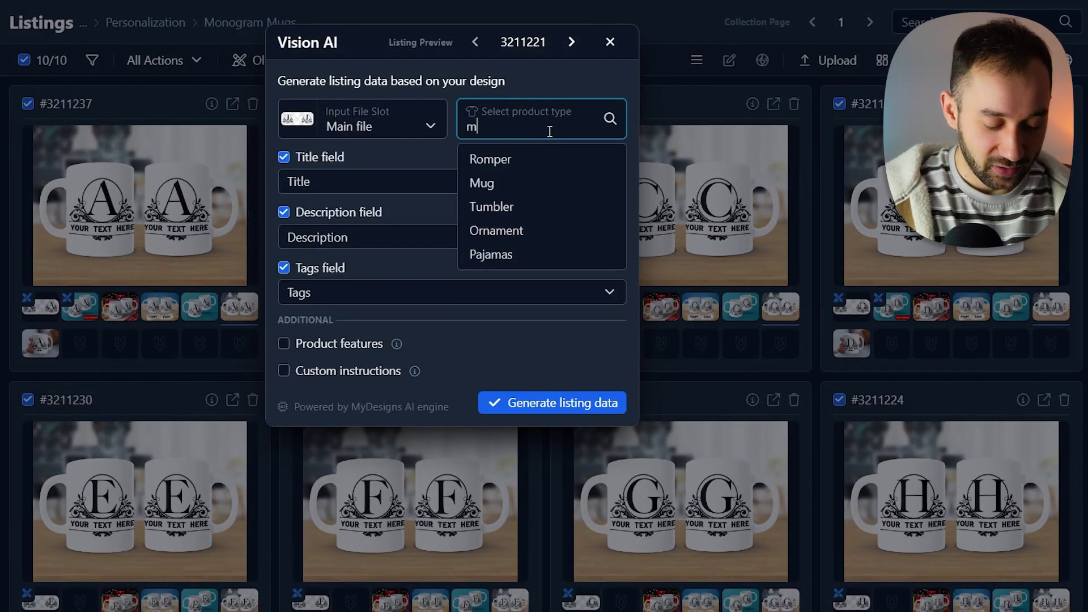
text(ug)
click(510, 159)
Include White Mug 11oz product features, then generate and confirm the run.
click(349, 345)
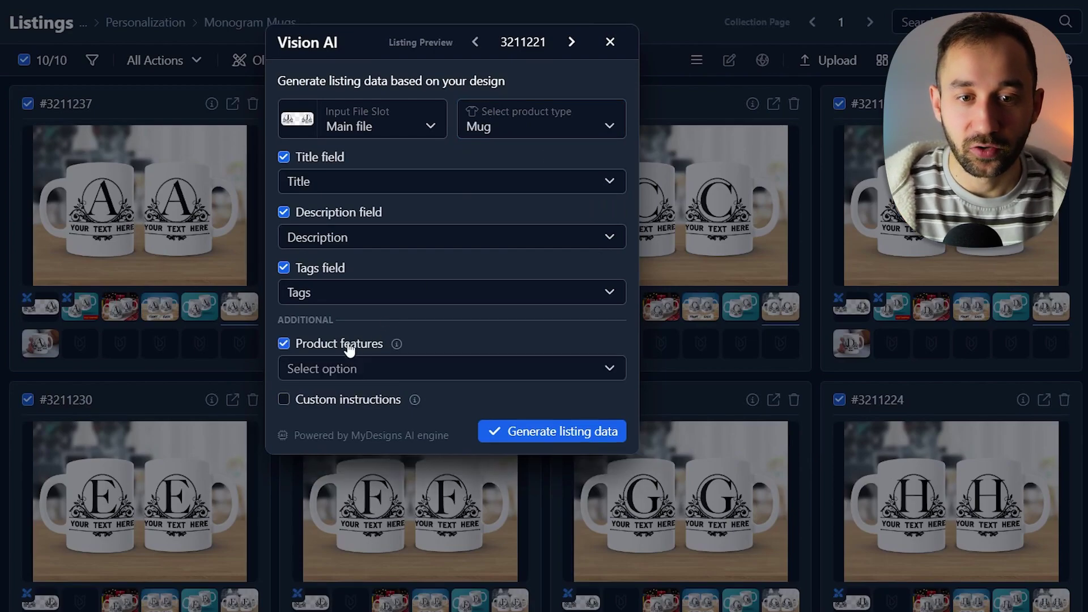
click(380, 375)
scroll(385, 433, down, 1)
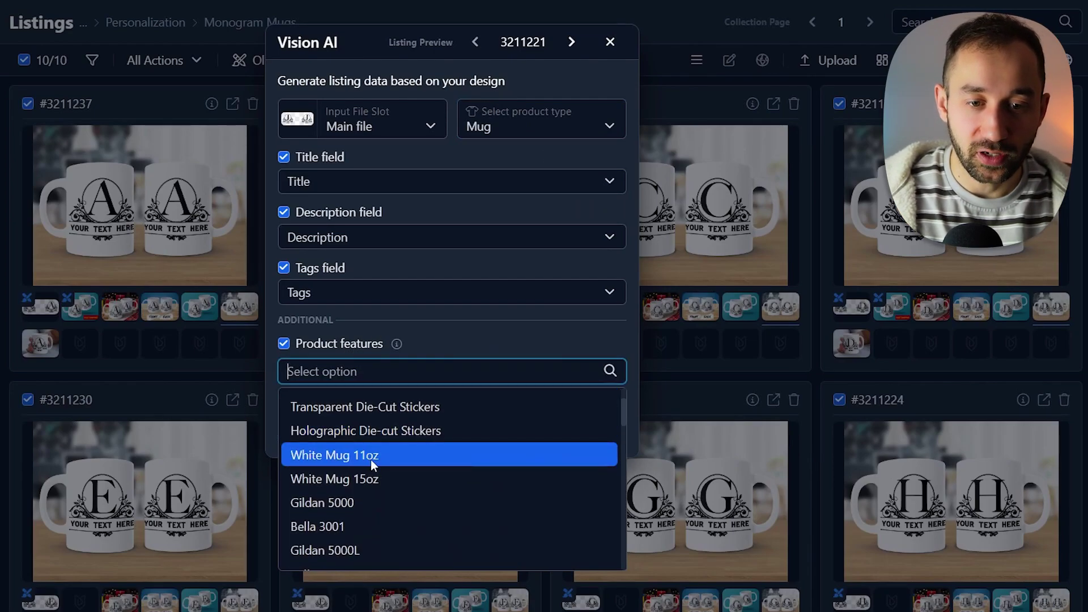
click(370, 460)
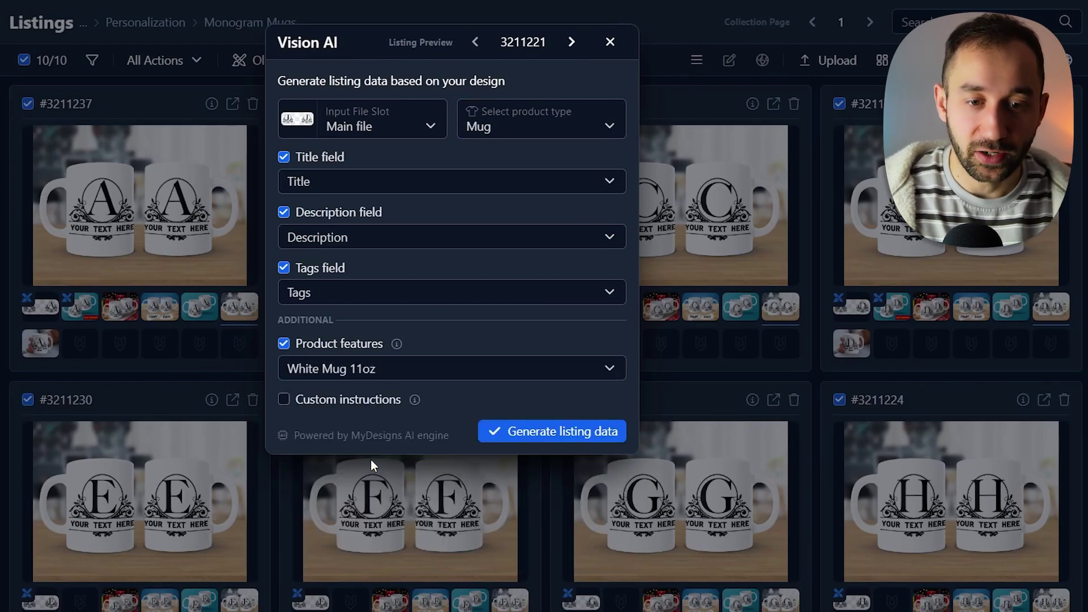
click(561, 439)
click(567, 135)
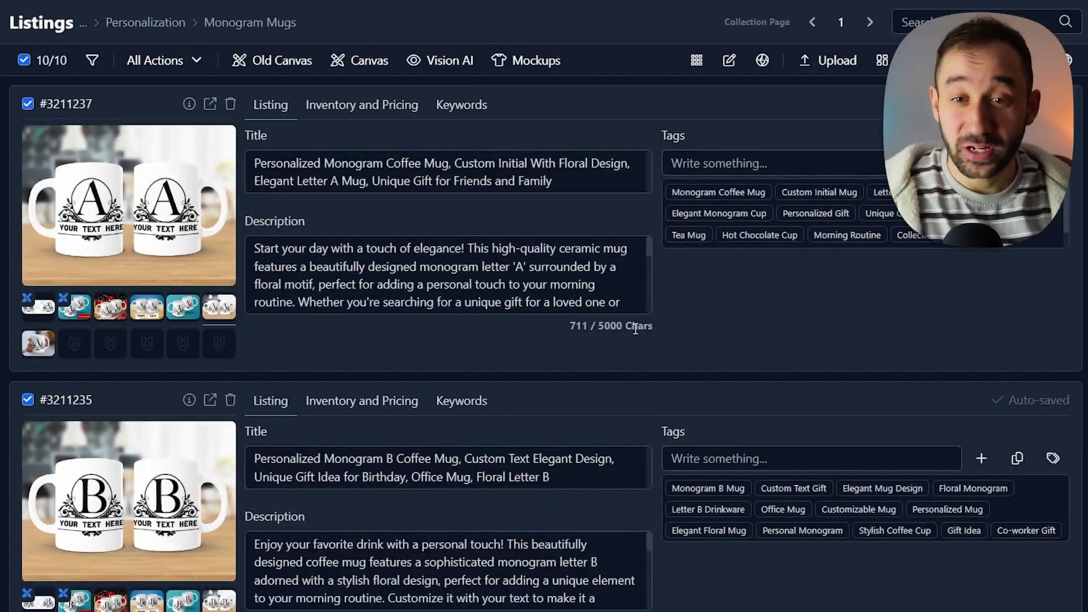
Review the A mug's generated title length and description ending with product features.
click(564, 284)
scroll(563, 283, down, 2)
scroll(502, 295, up, 3)
click(499, 202)
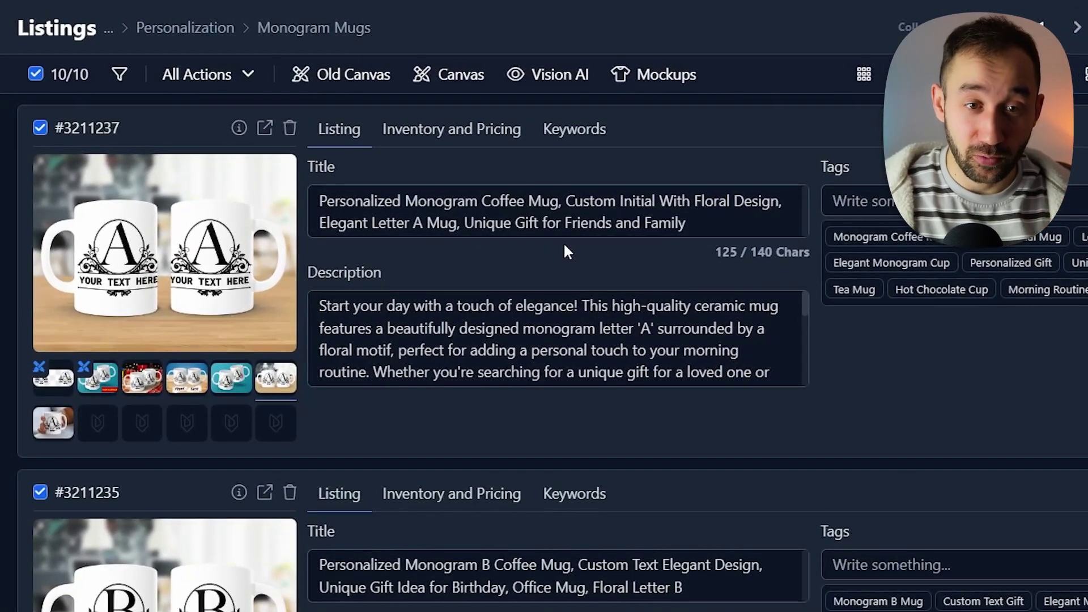
click(387, 202)
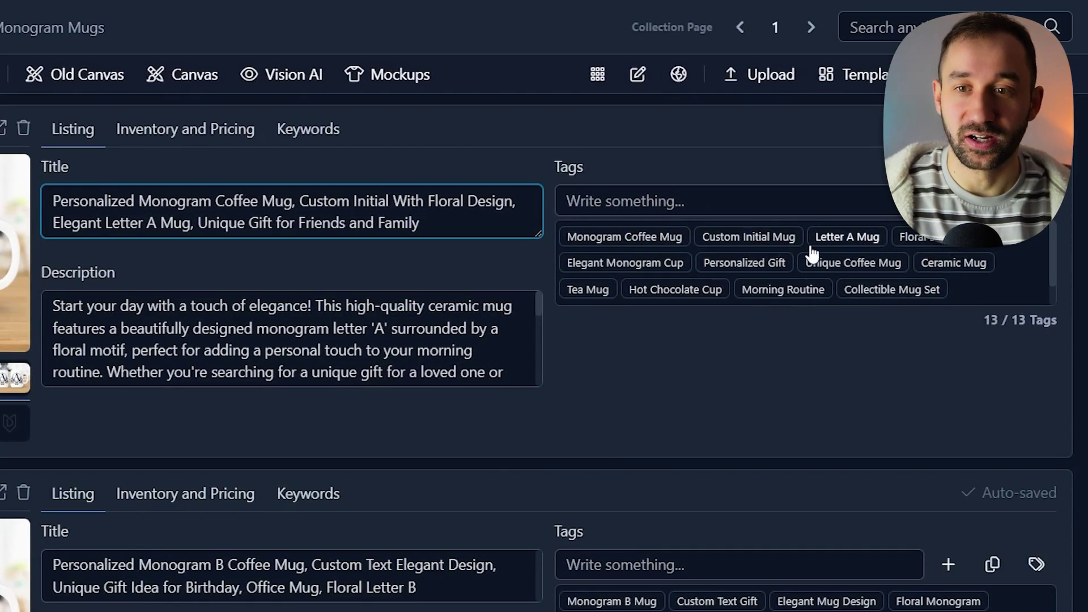
scroll(500, 365, down, 5)
click(428, 350)
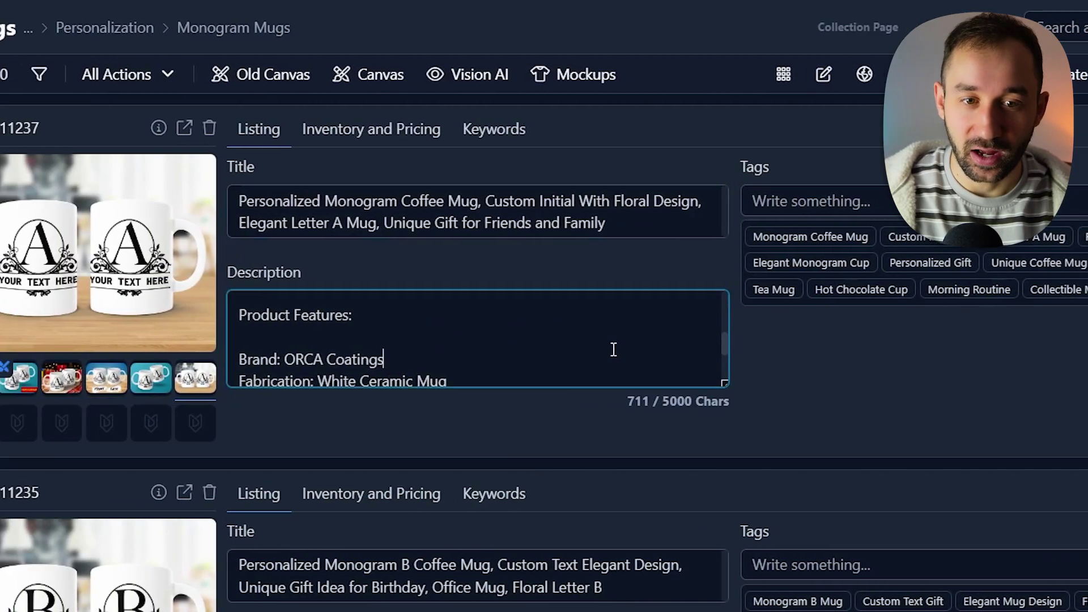
drag(725, 385, 725, 516)
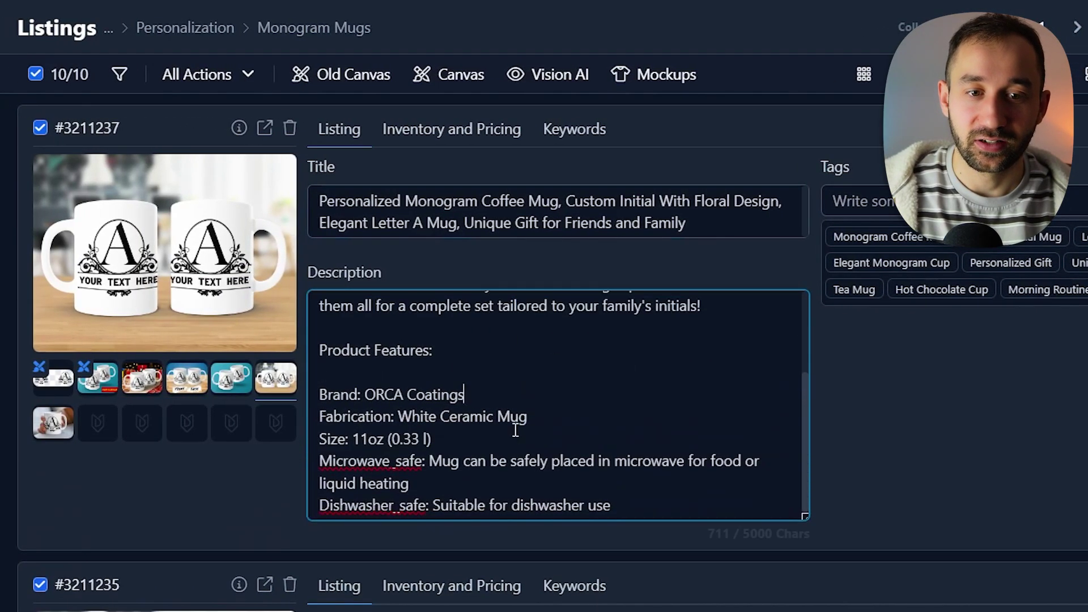
Scroll through the remaining mug listings, inspecting the D mug's generated title.
scroll(488, 419, up, 2)
scroll(454, 399, down, 2)
scroll(515, 430, down, 2)
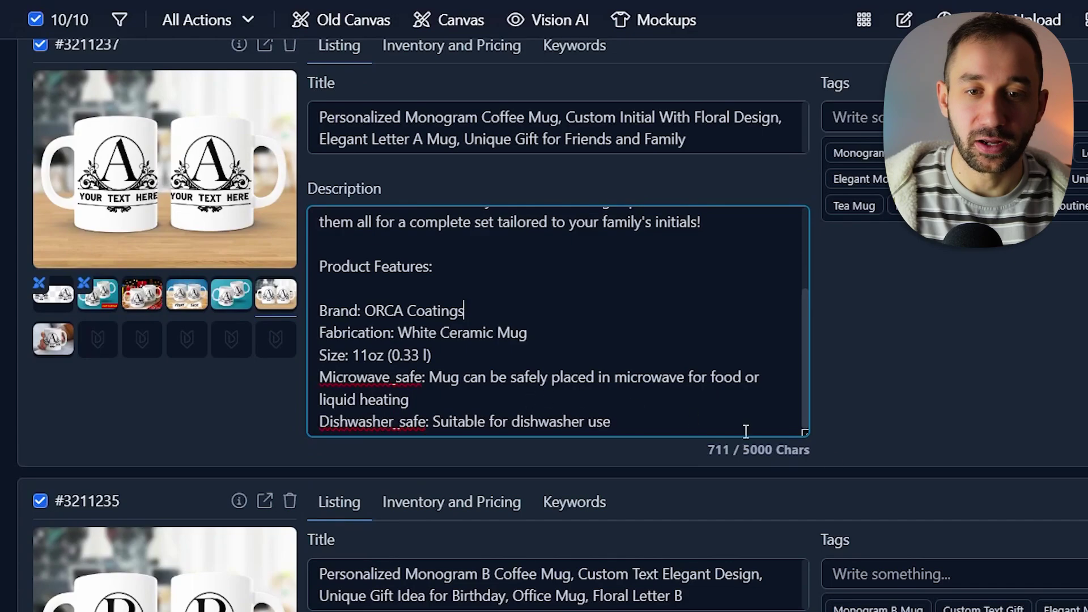
scroll(746, 431, down, 2)
scroll(582, 368, up, 8)
scroll(947, 436, down, 4)
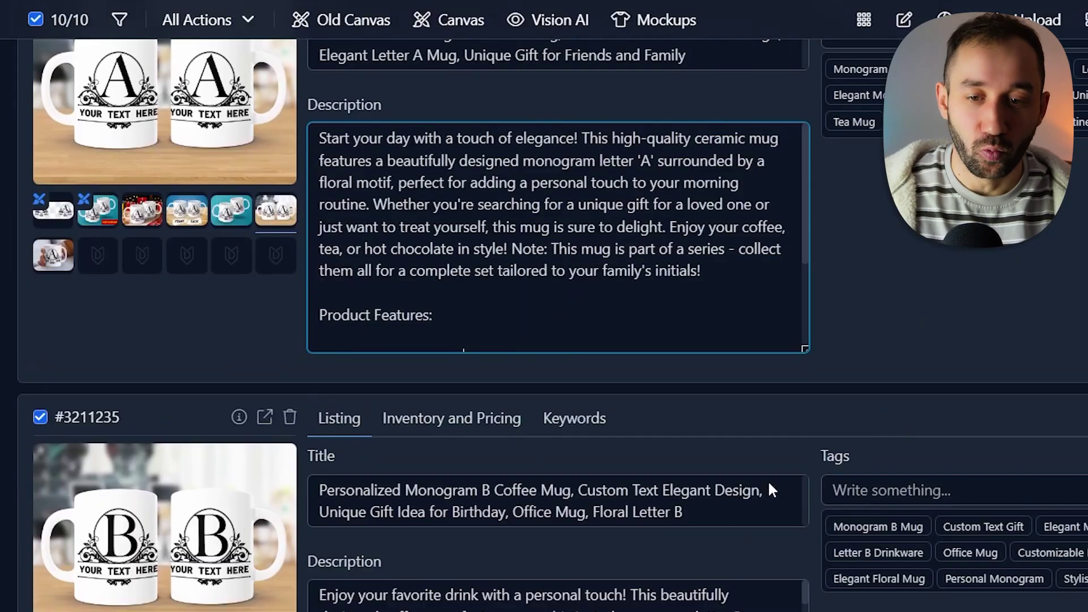
scroll(822, 425, down, 5)
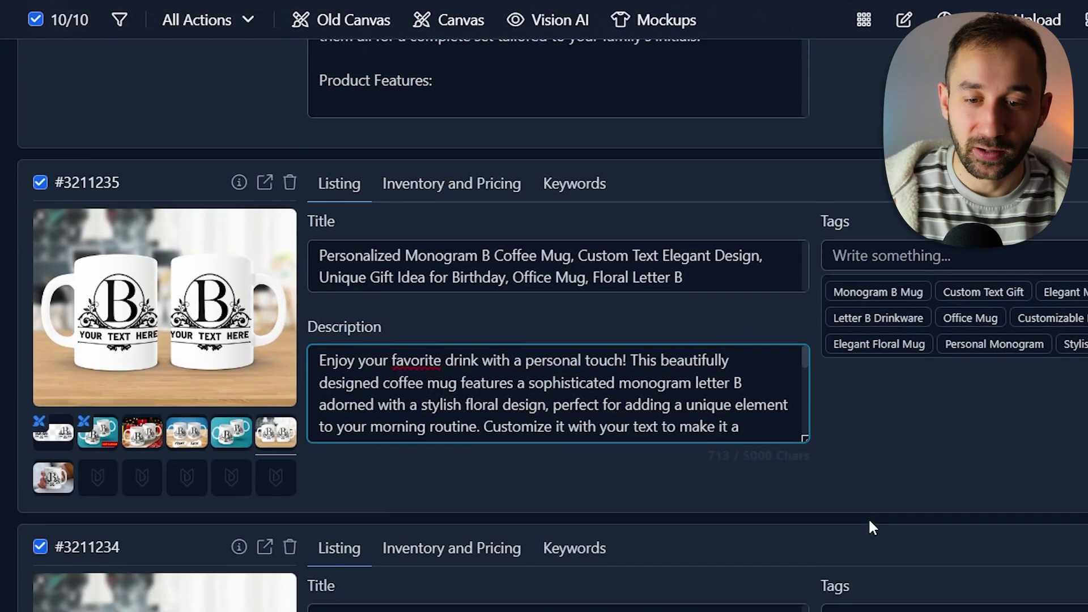
scroll(870, 521, down, 4)
scroll(910, 576, down, 7)
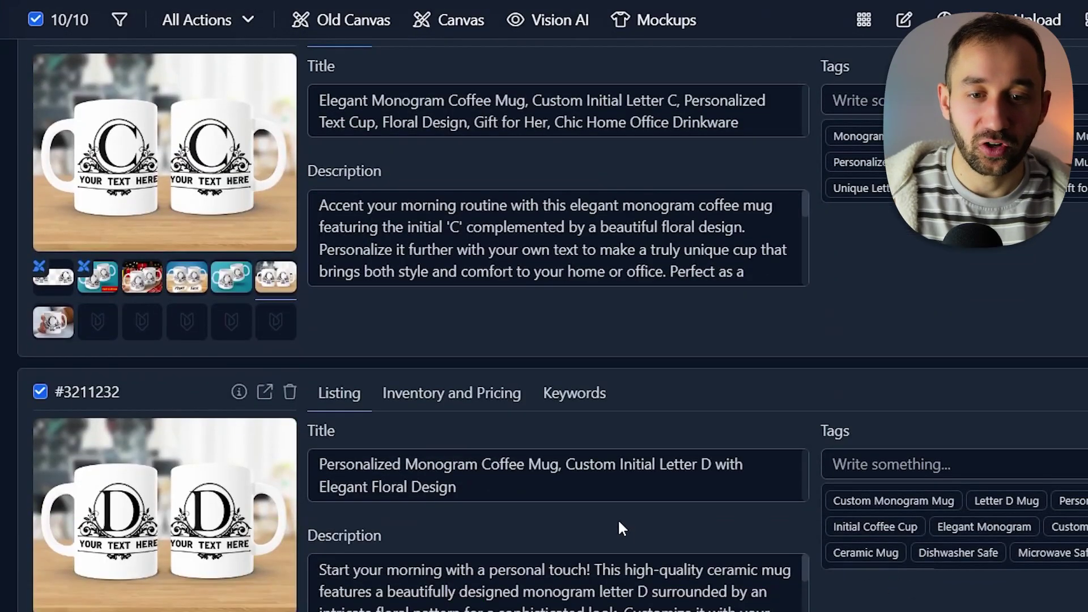
click(430, 470)
key(ctrl+a)
click(553, 375)
scroll(948, 491, down, 2)
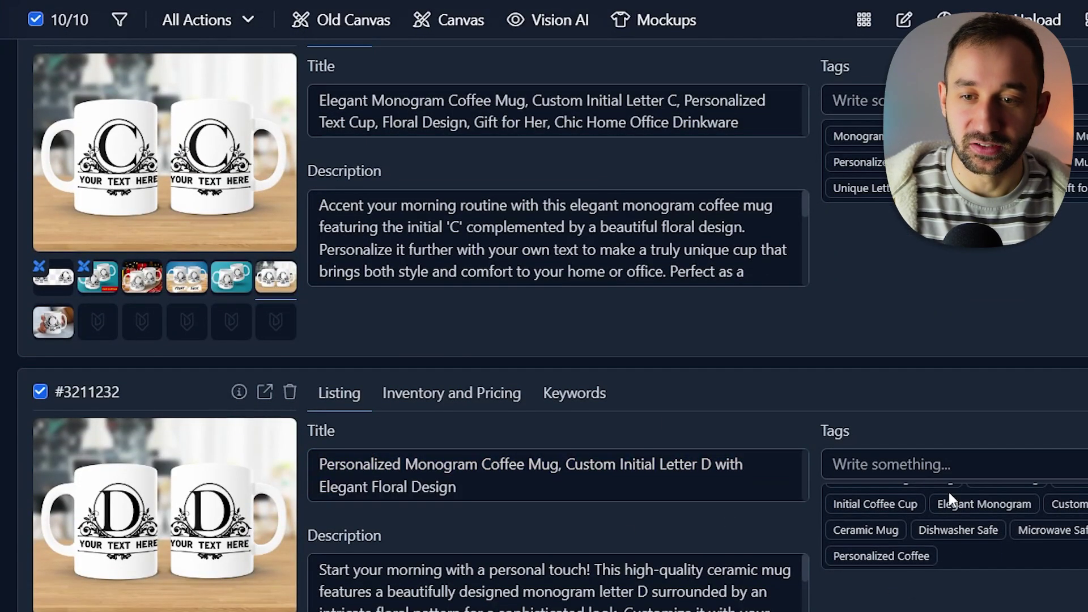
scroll(558, 584, down, 6)
scroll(627, 491, down, 8)
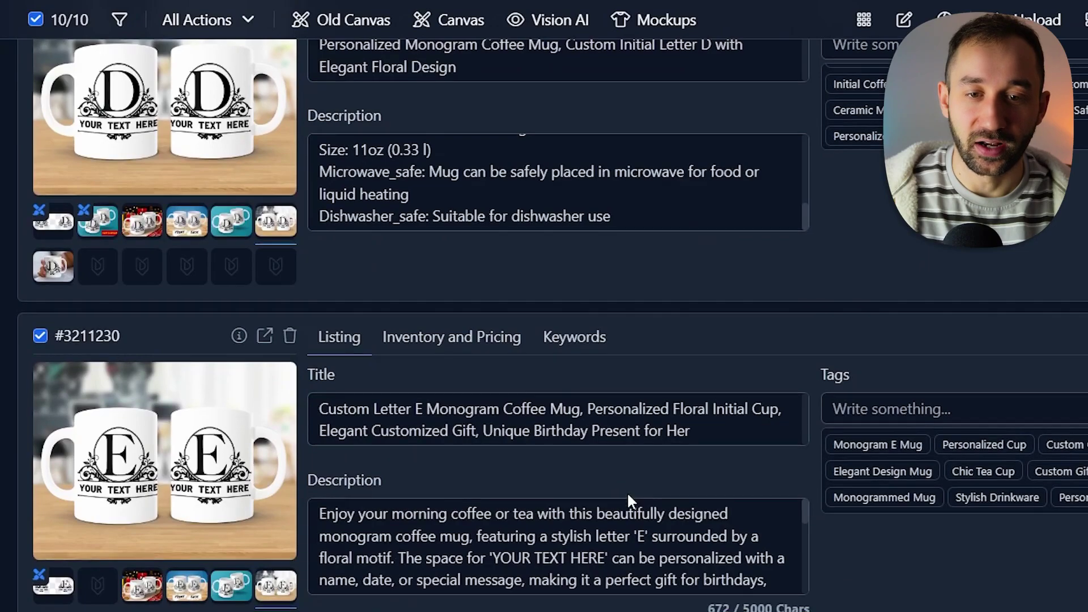
scroll(627, 491, down, 5)
scroll(558, 295, down, 5)
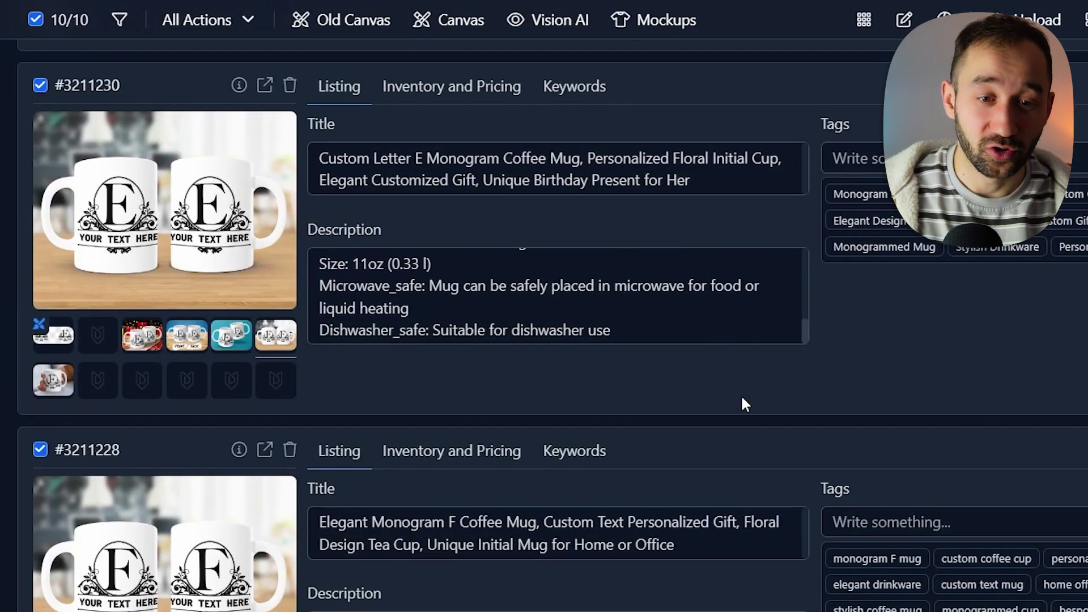
scroll(743, 408, down, 3)
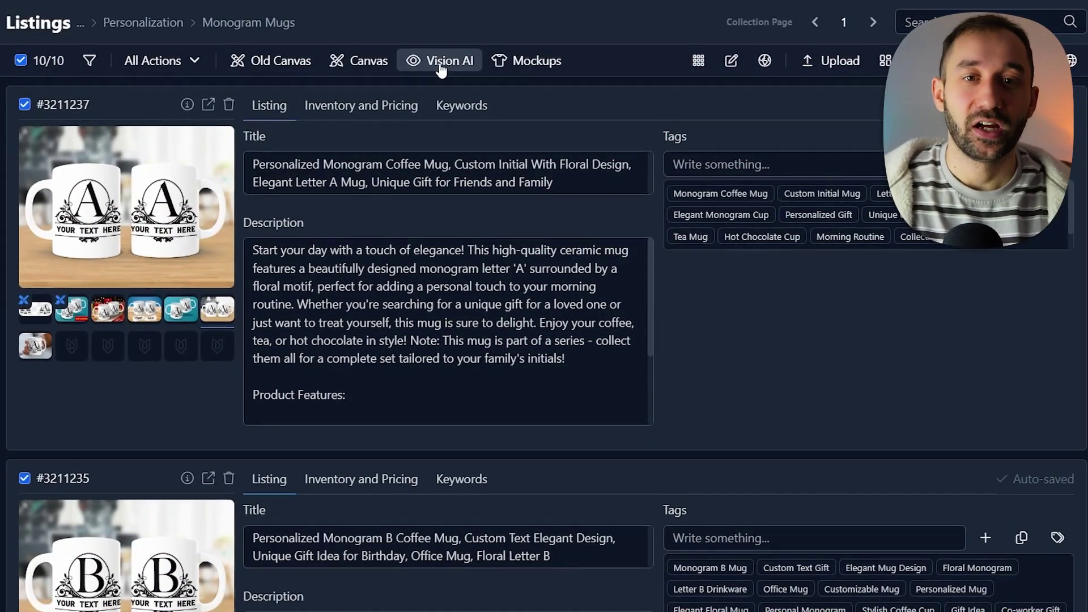
Set the Vision AI product type to Other (Please specify) with '11 oz Mug, 15 oz Mug'.
click(438, 68)
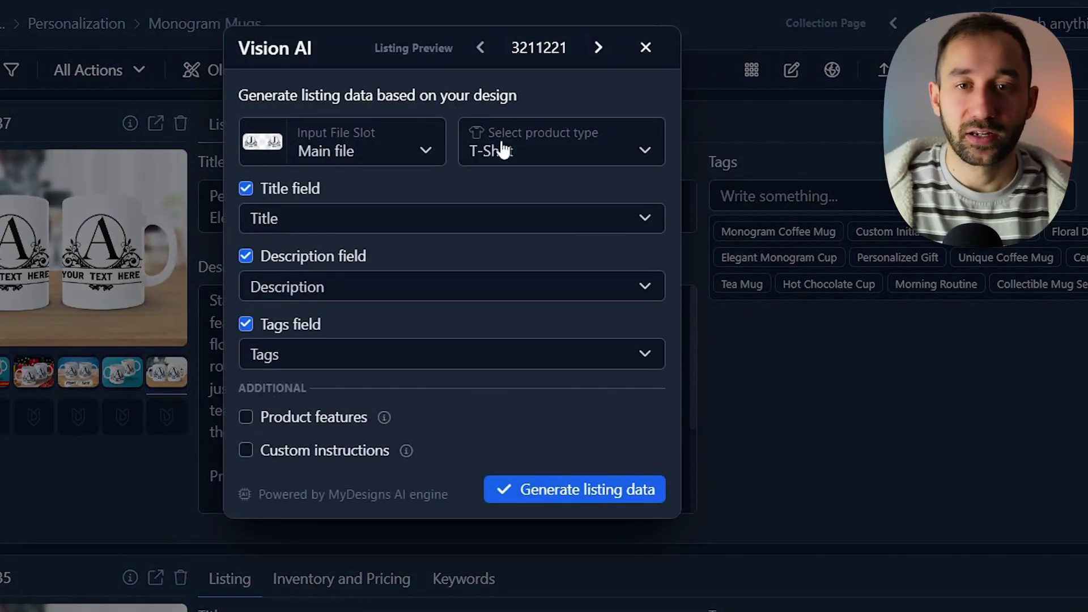
click(545, 145)
scroll(551, 288, down, 2)
scroll(551, 287, down, 6)
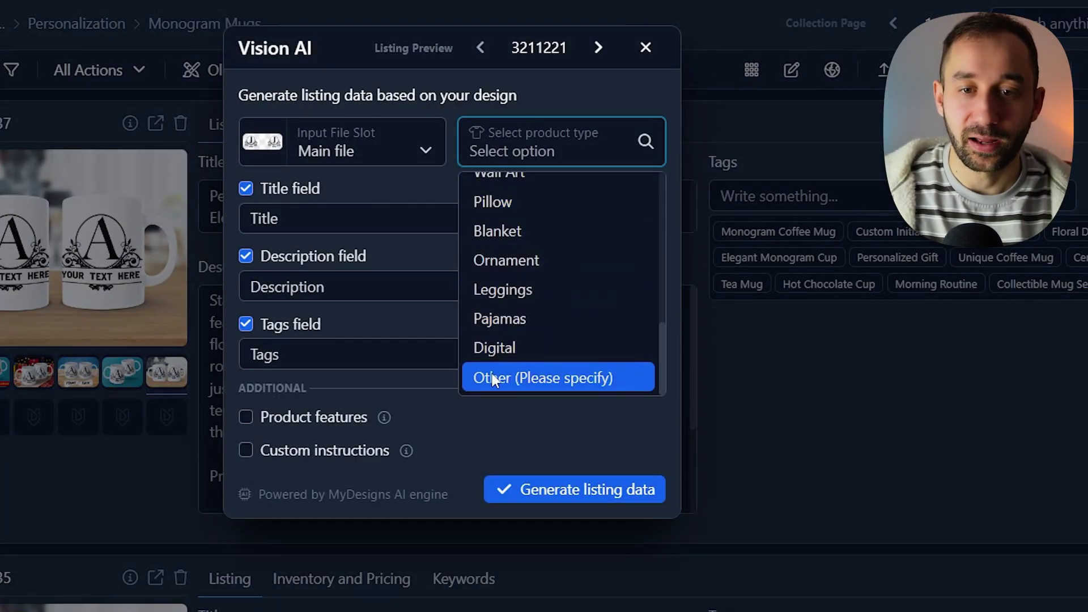
click(533, 377)
click(529, 207)
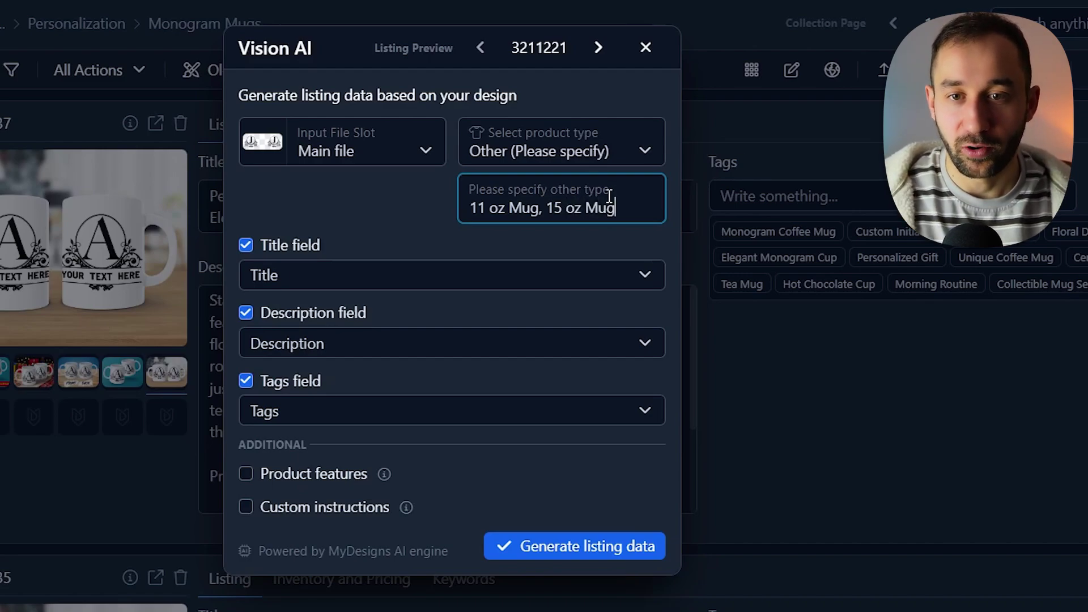
key(Tab)
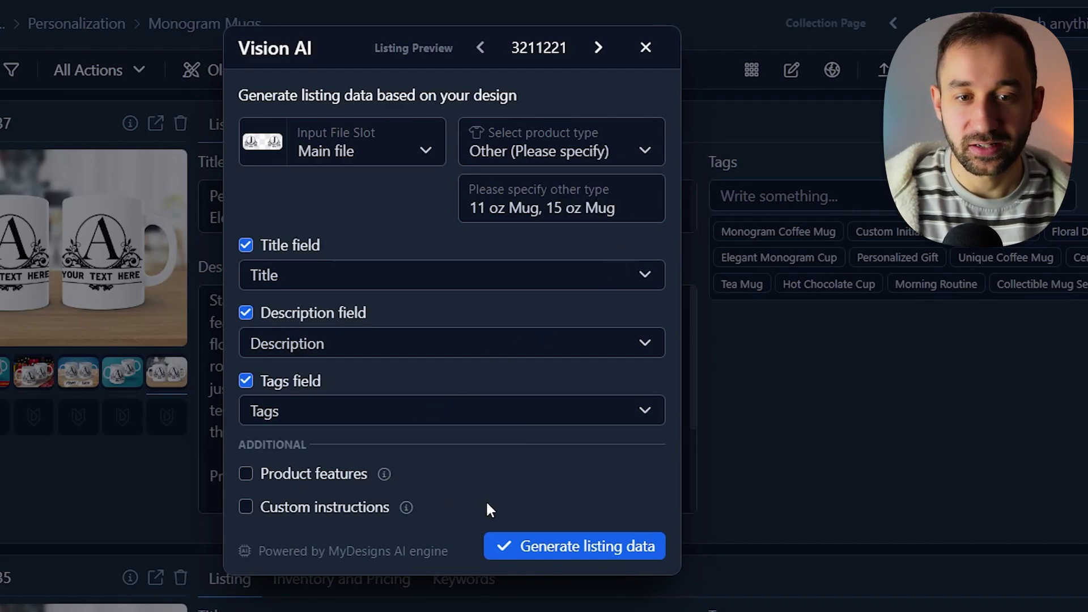
Leave product features out, then generate listing data and confirm the run.
click(296, 481)
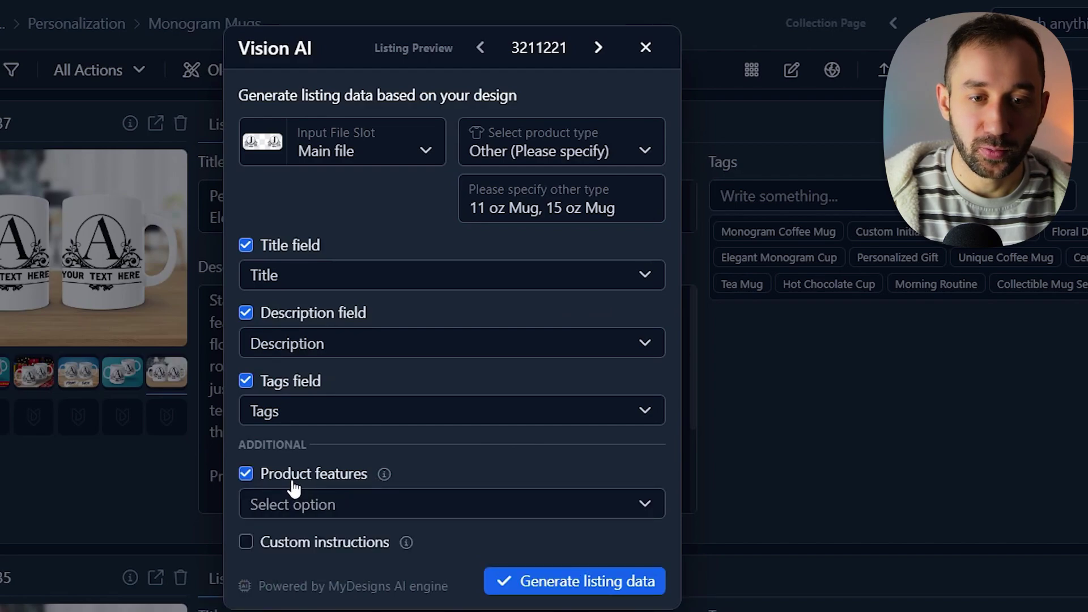
click(316, 509)
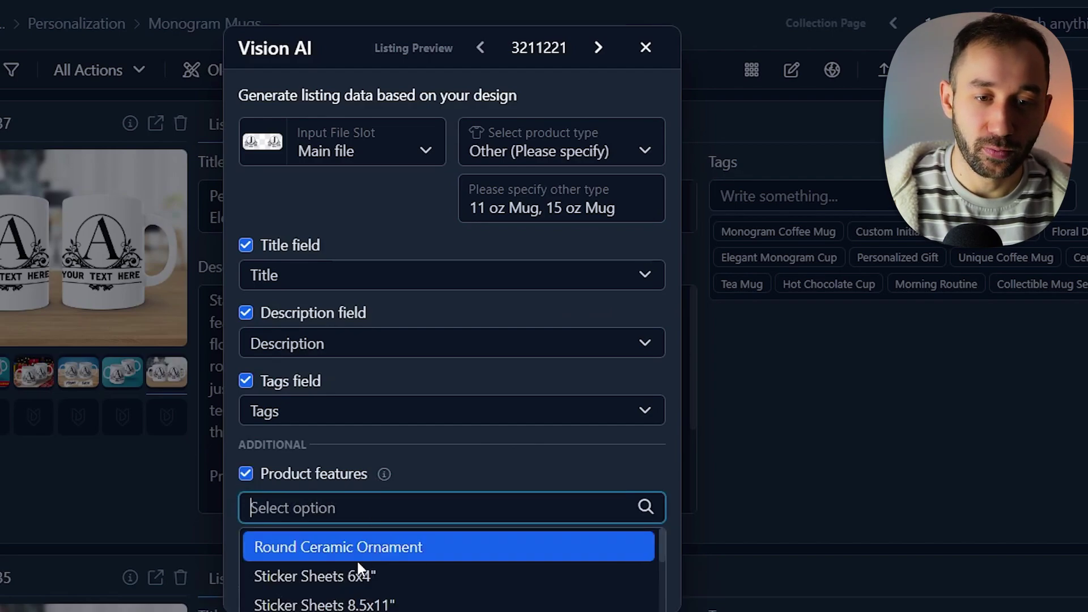
click(603, 460)
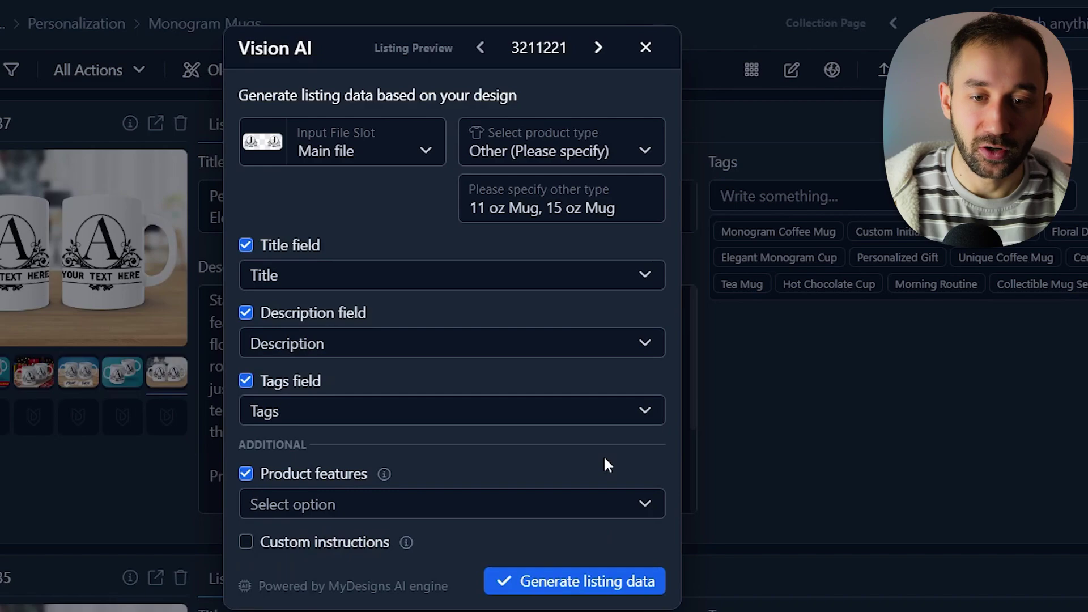
click(254, 481)
click(610, 201)
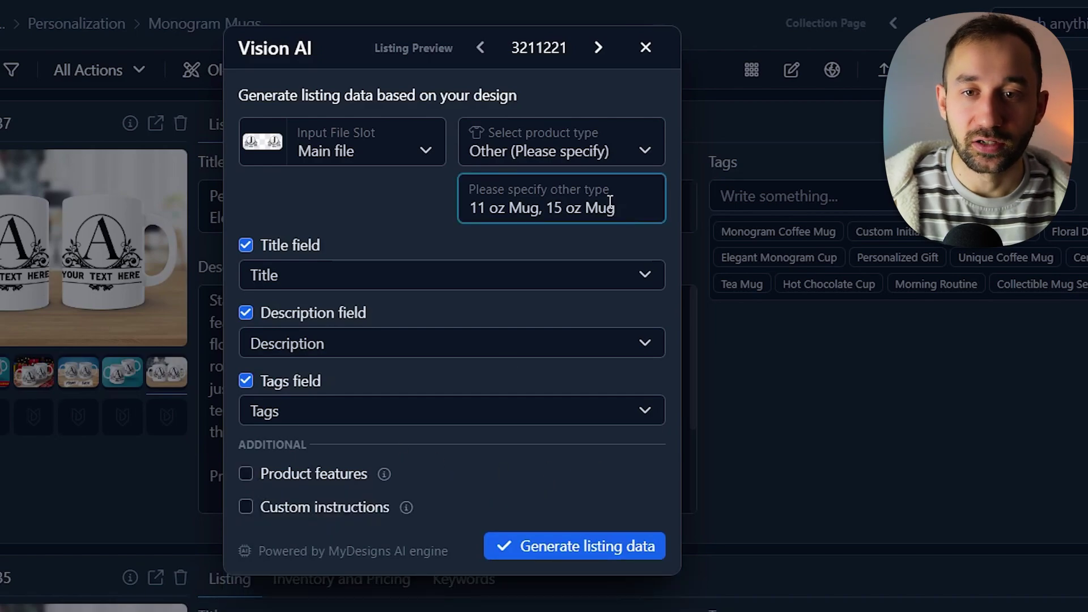
click(594, 547)
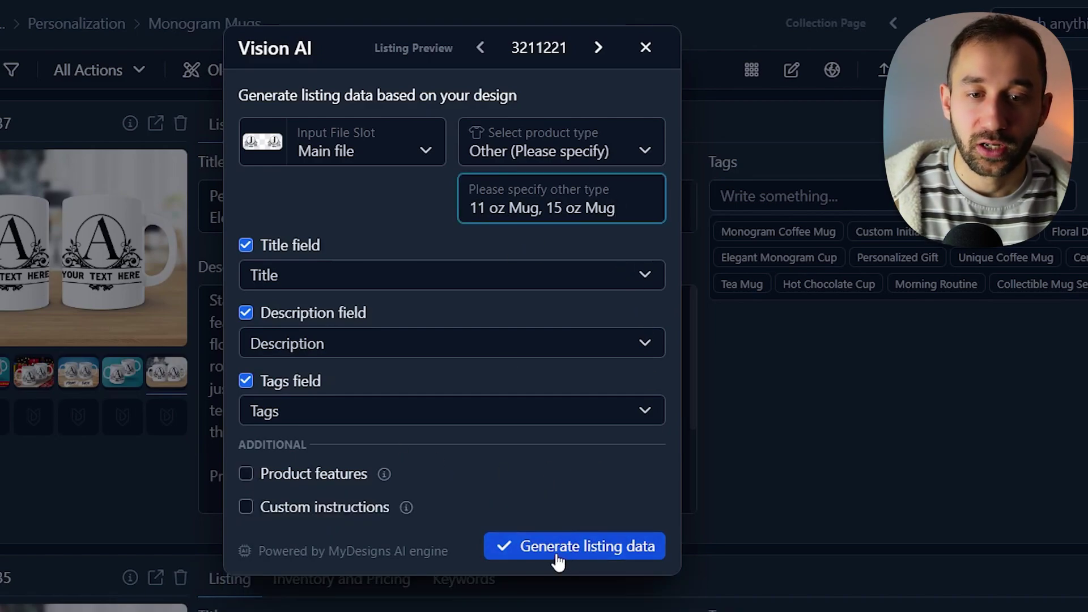
click(573, 202)
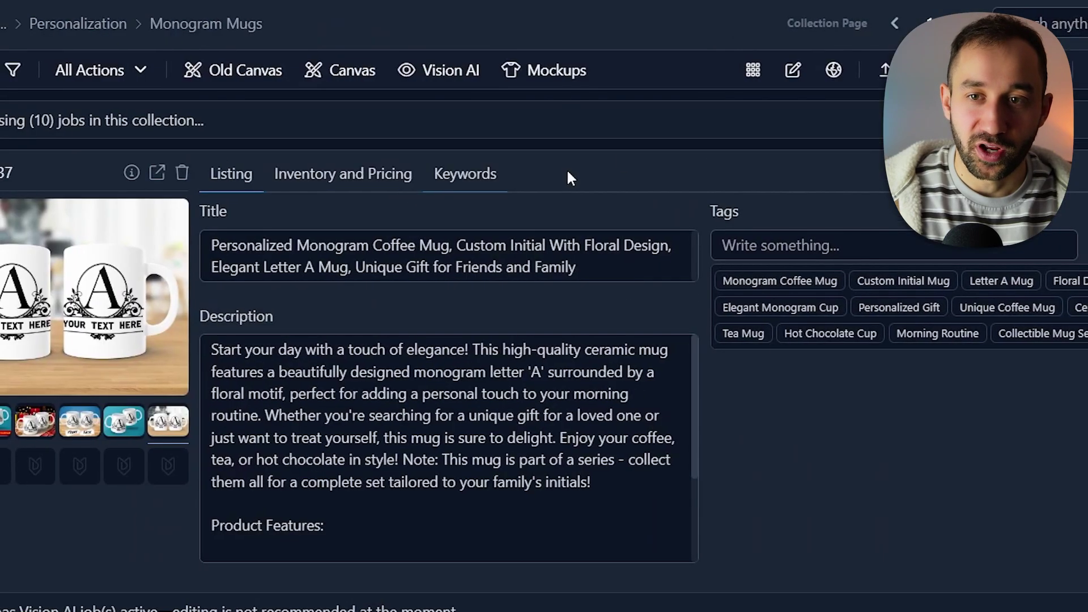
Read the B mug's regenerated description and its title mentioning '11oz and 15oz'.
click(752, 70)
click(747, 74)
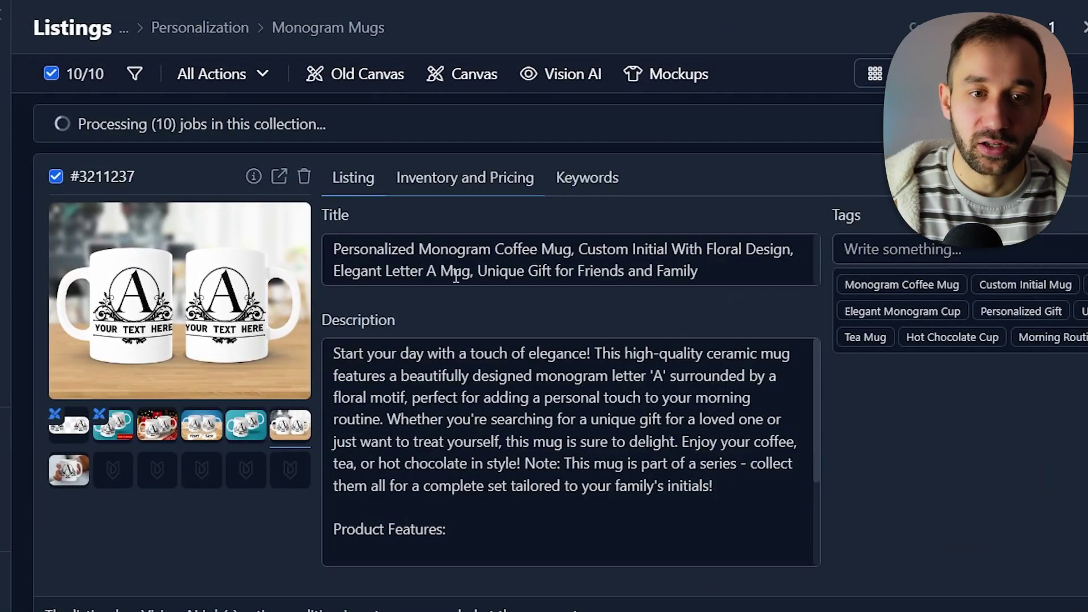
scroll(526, 482, down, 3)
scroll(576, 464, up, 3)
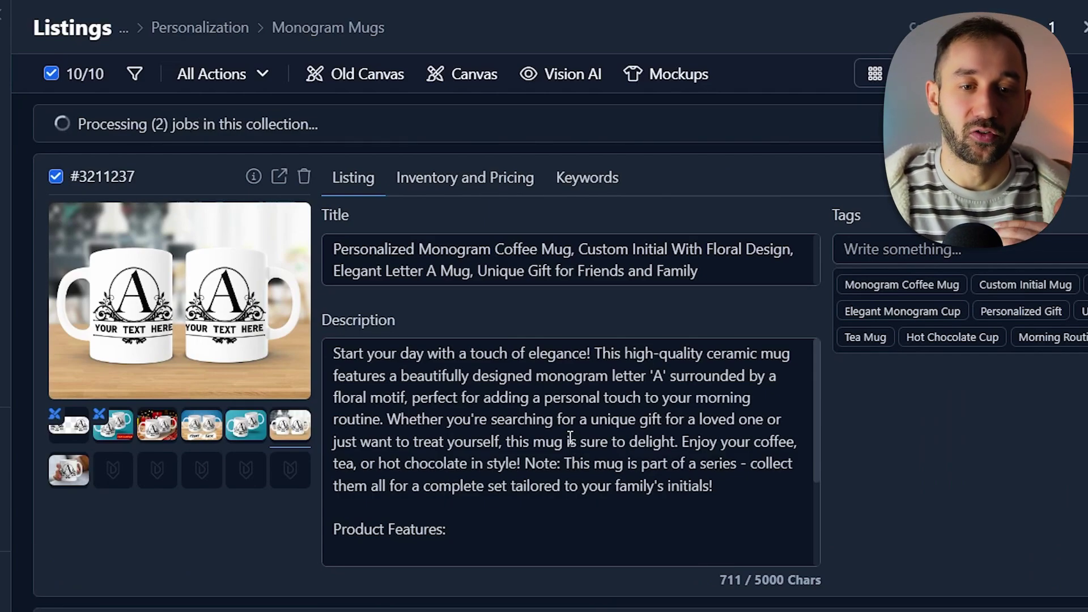
scroll(567, 431, down, 5)
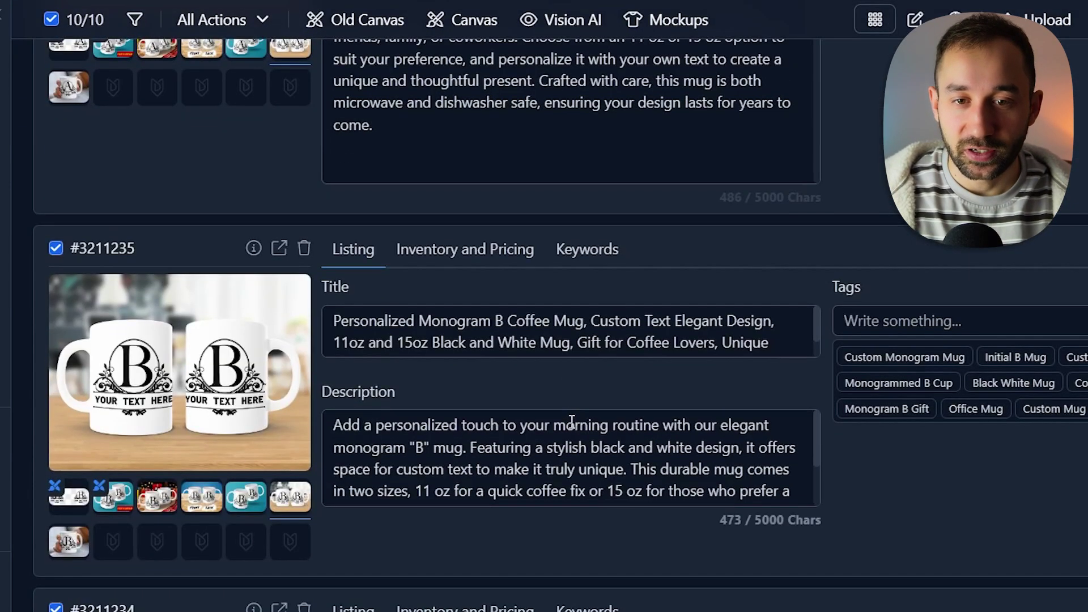
click(582, 442)
drag(817, 502, 836, 602)
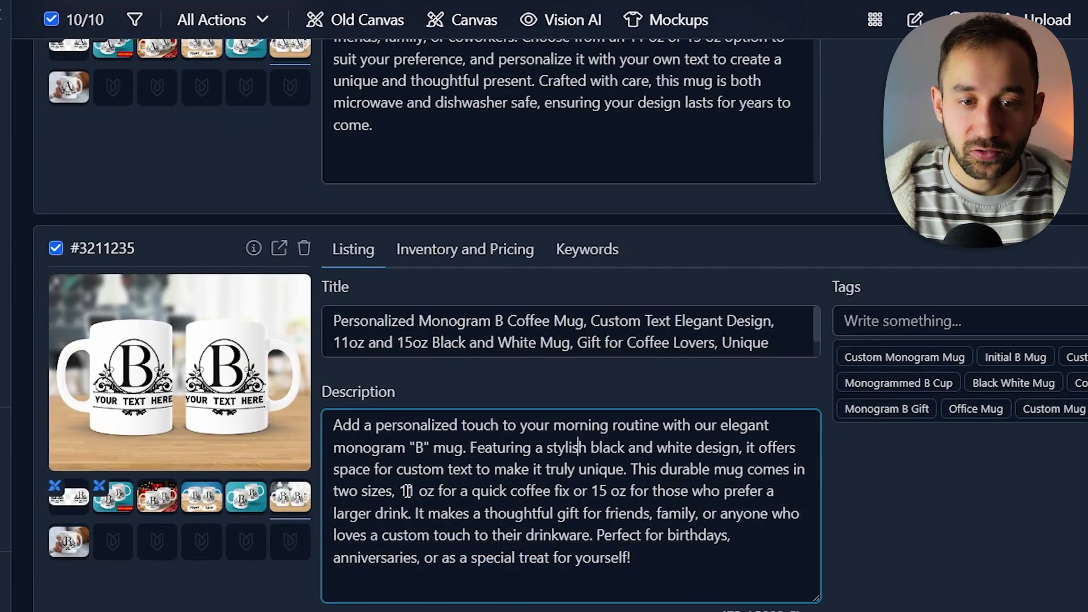
scroll(620, 512, up, 3)
click(452, 426)
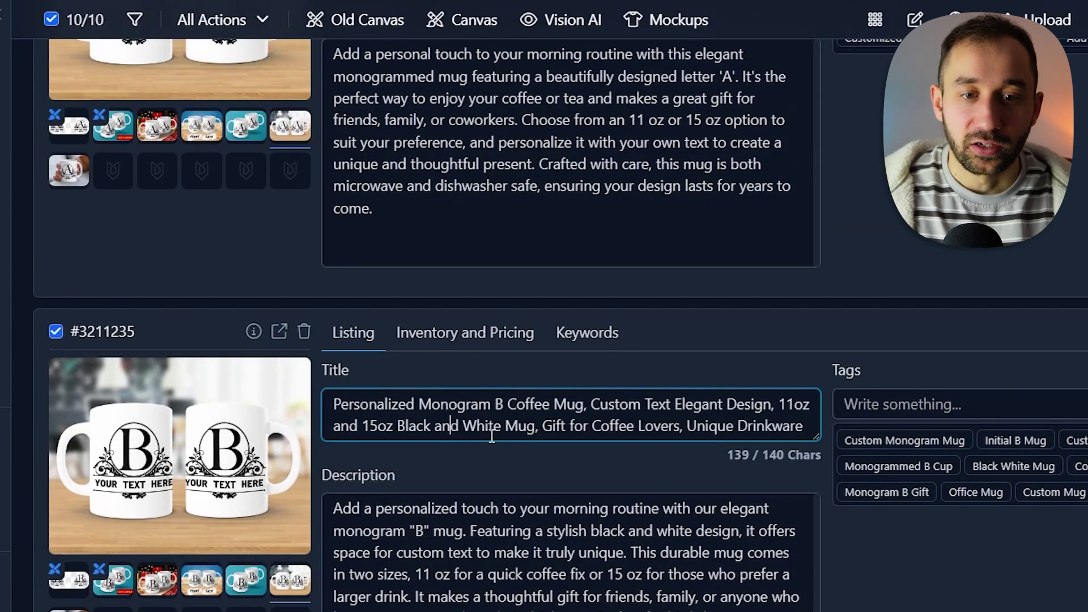
Scroll on to check the C mug's title with '11oz & 15oz Options'.
scroll(713, 484, up, 3)
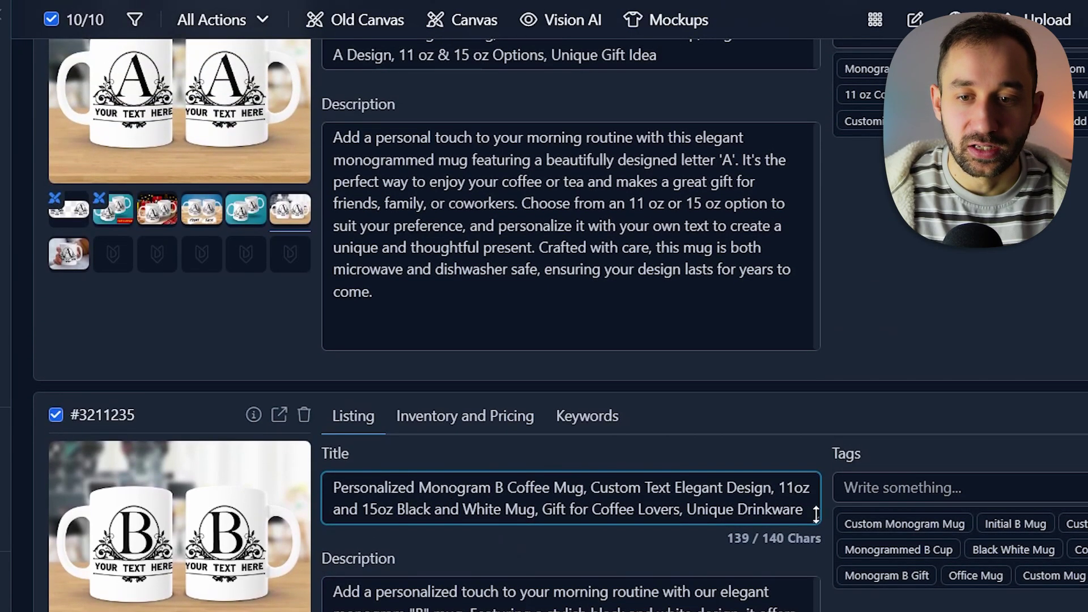
drag(816, 514, 816, 580)
scroll(464, 510, down, 5)
scroll(464, 509, down, 3)
scroll(1015, 498, down, 5)
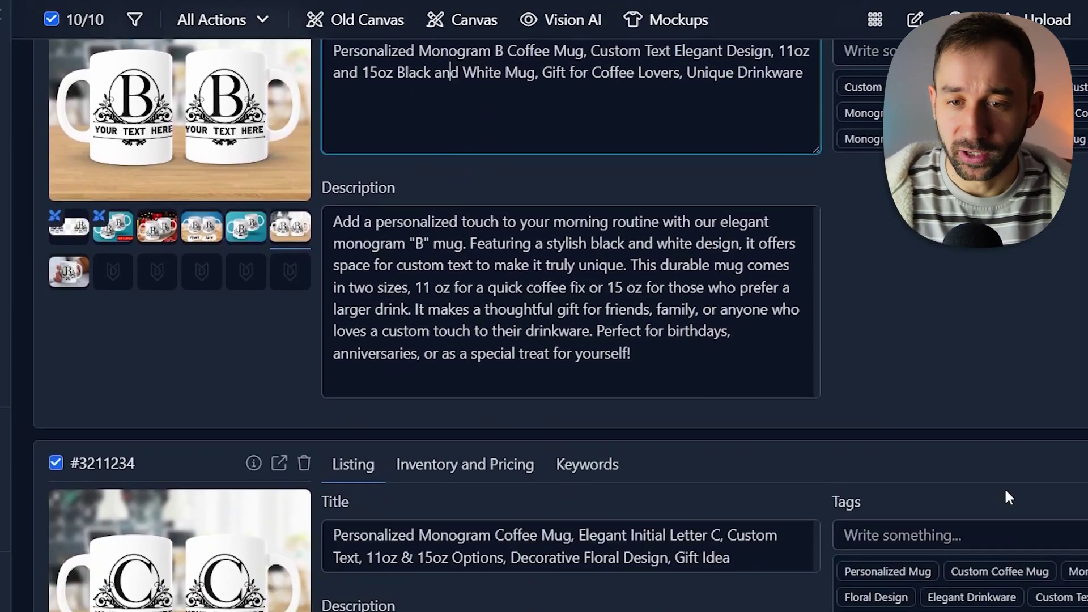
scroll(1009, 498, down, 2)
click(764, 485)
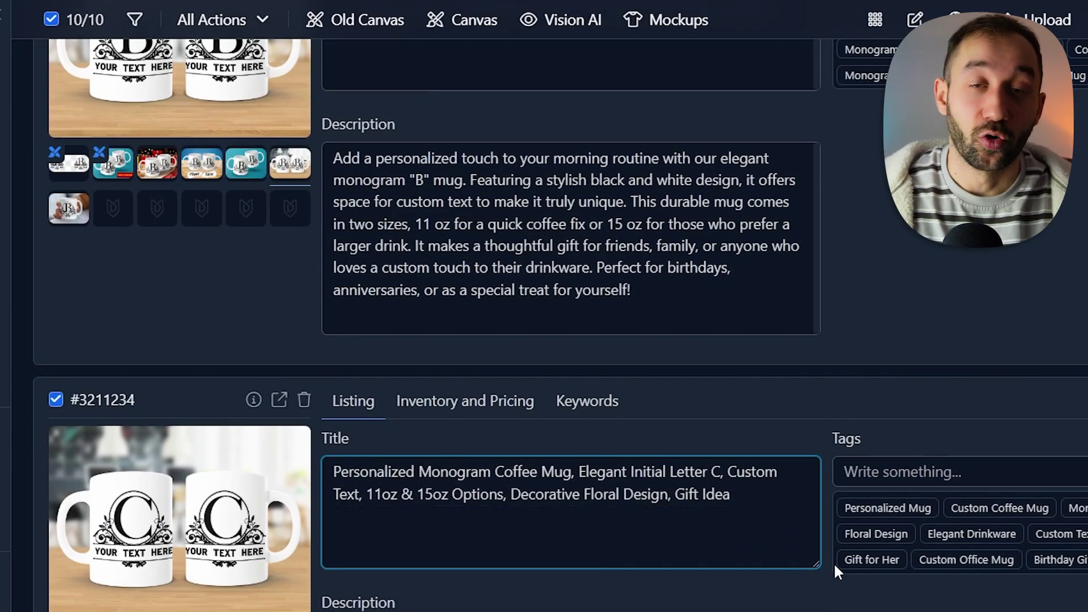